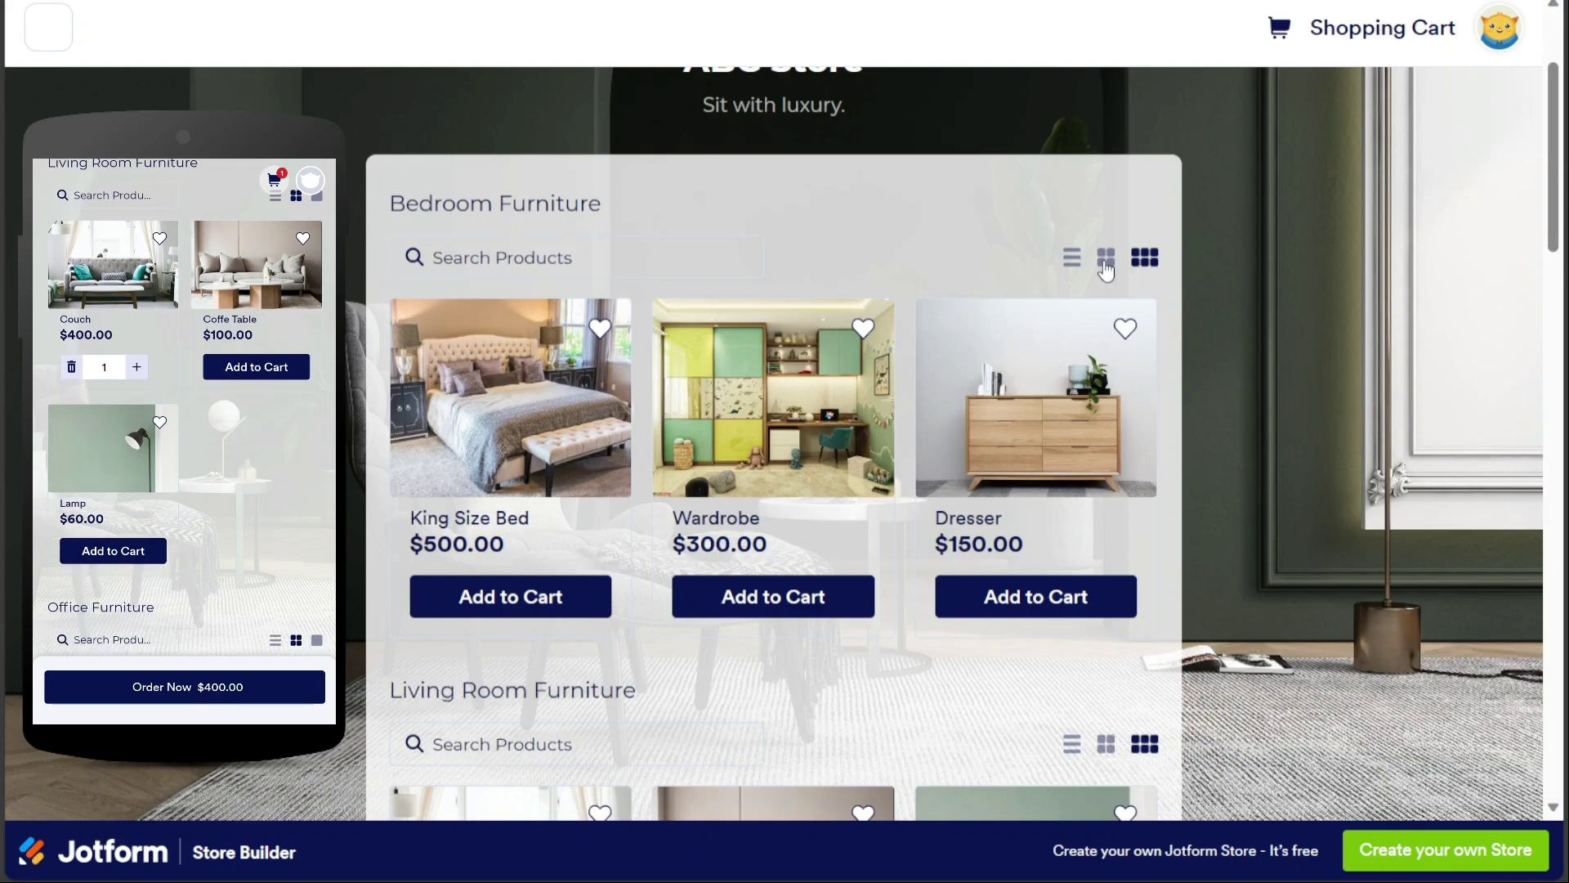
Step: Show the Bedroom Furniture products in two columns and remove the Stripe payment integration from the store
click(1106, 269)
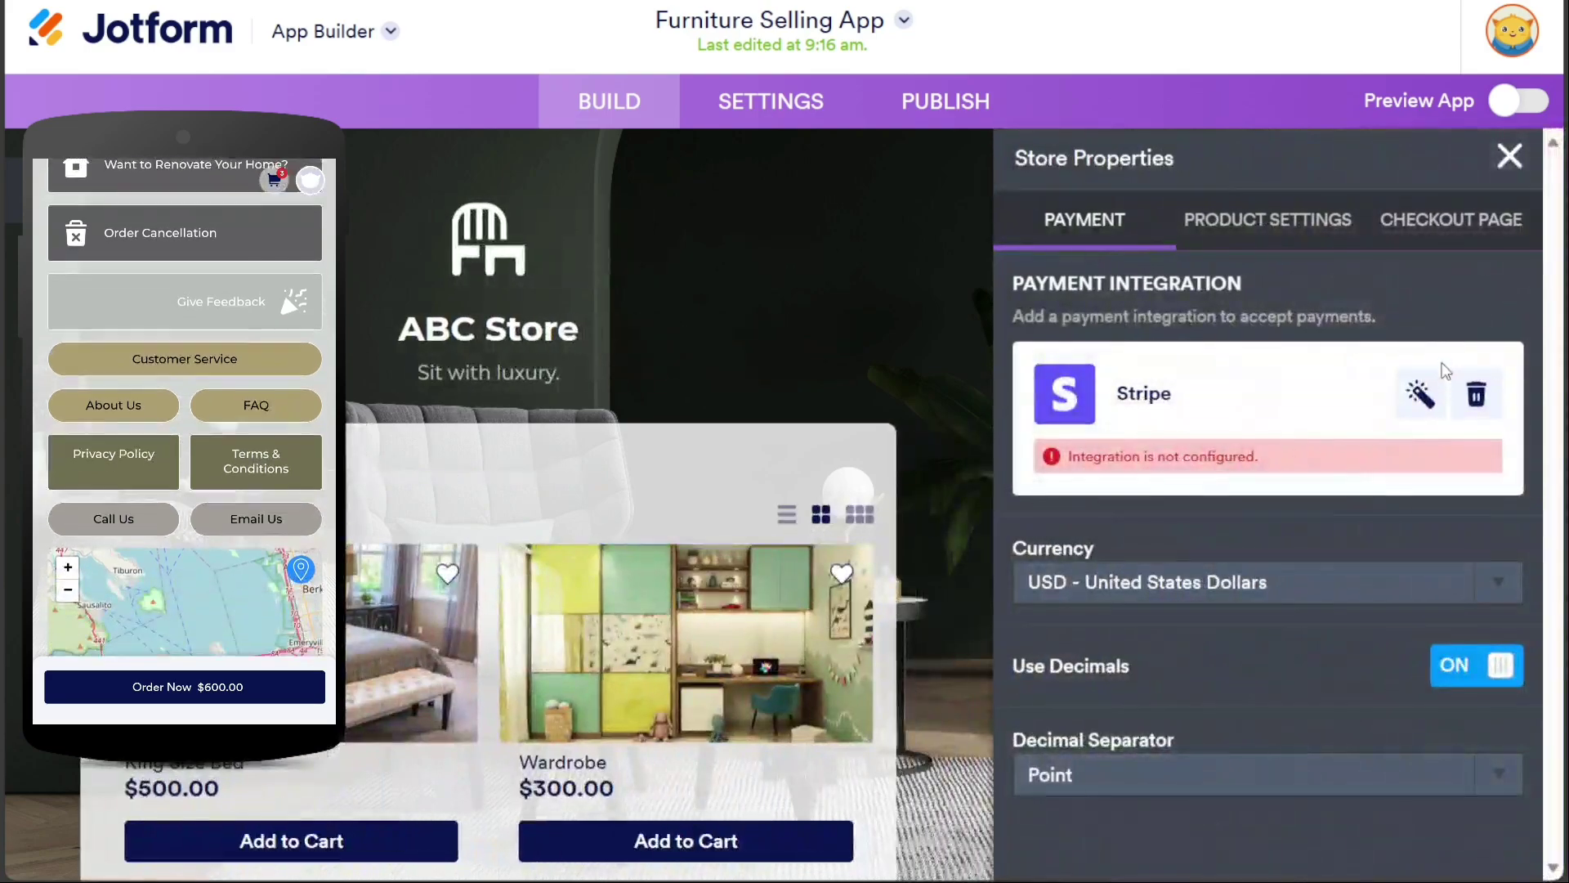
click(1477, 411)
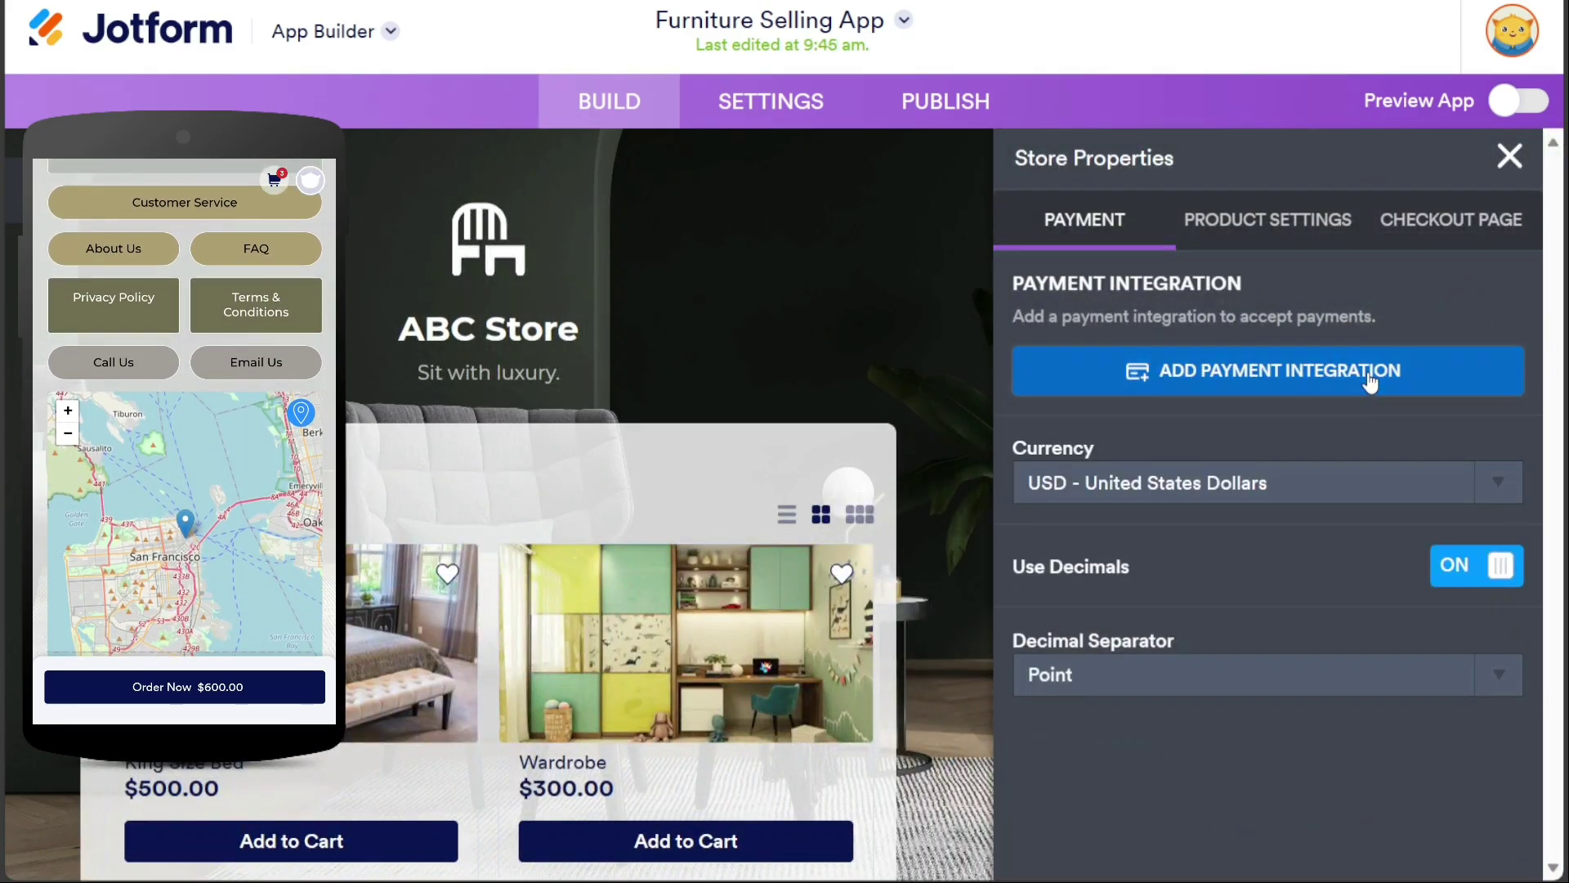
click(1369, 380)
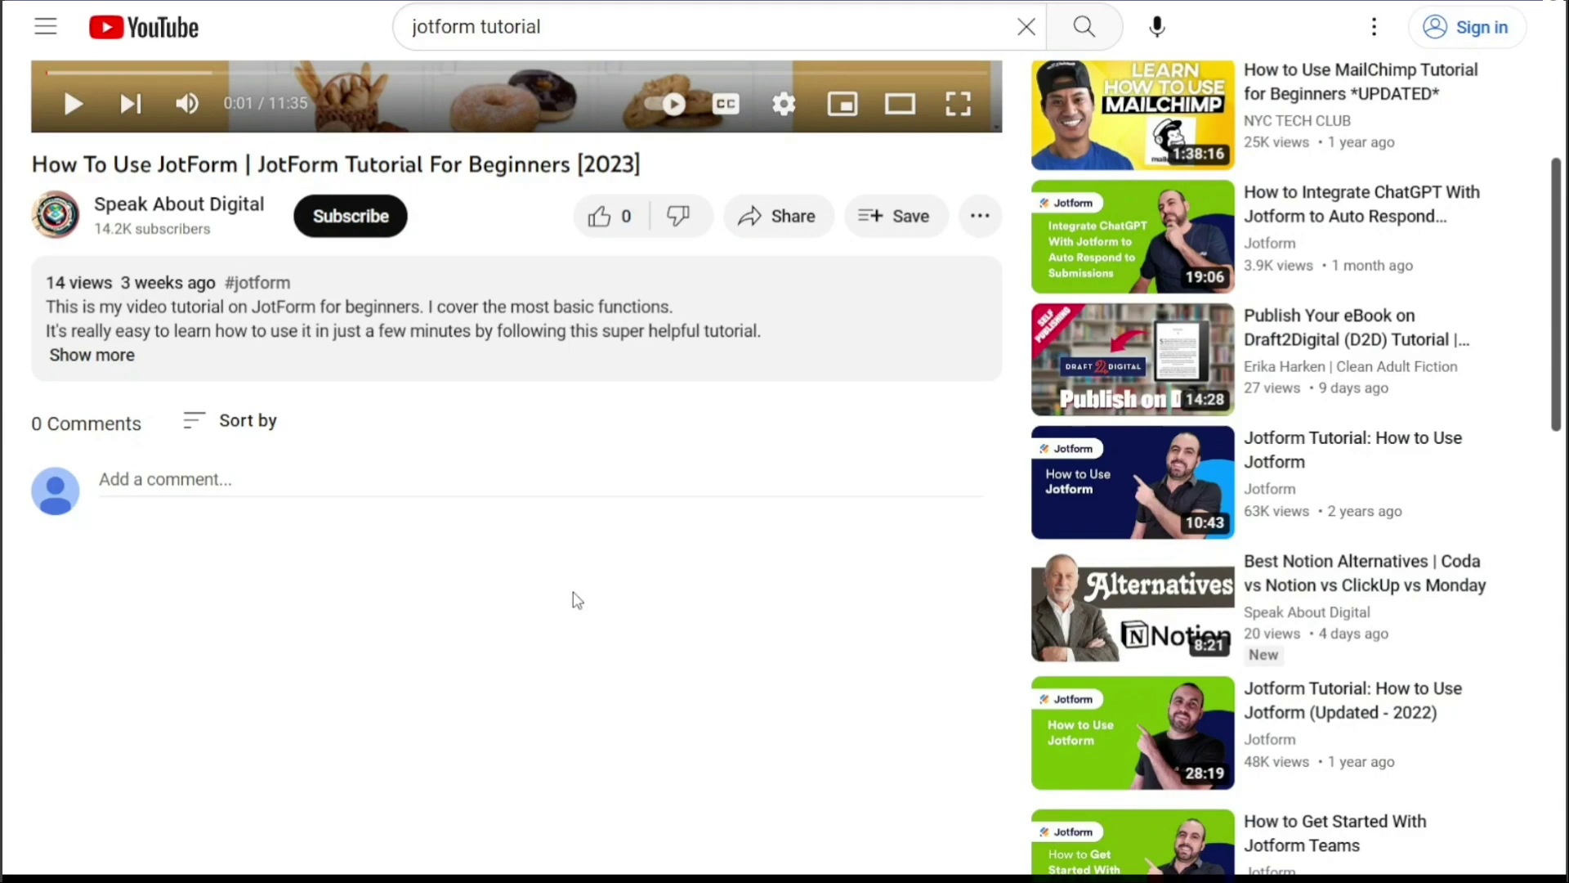
Step: Open the free Jotform sign-up link in the tutorial video's full description
click(110, 357)
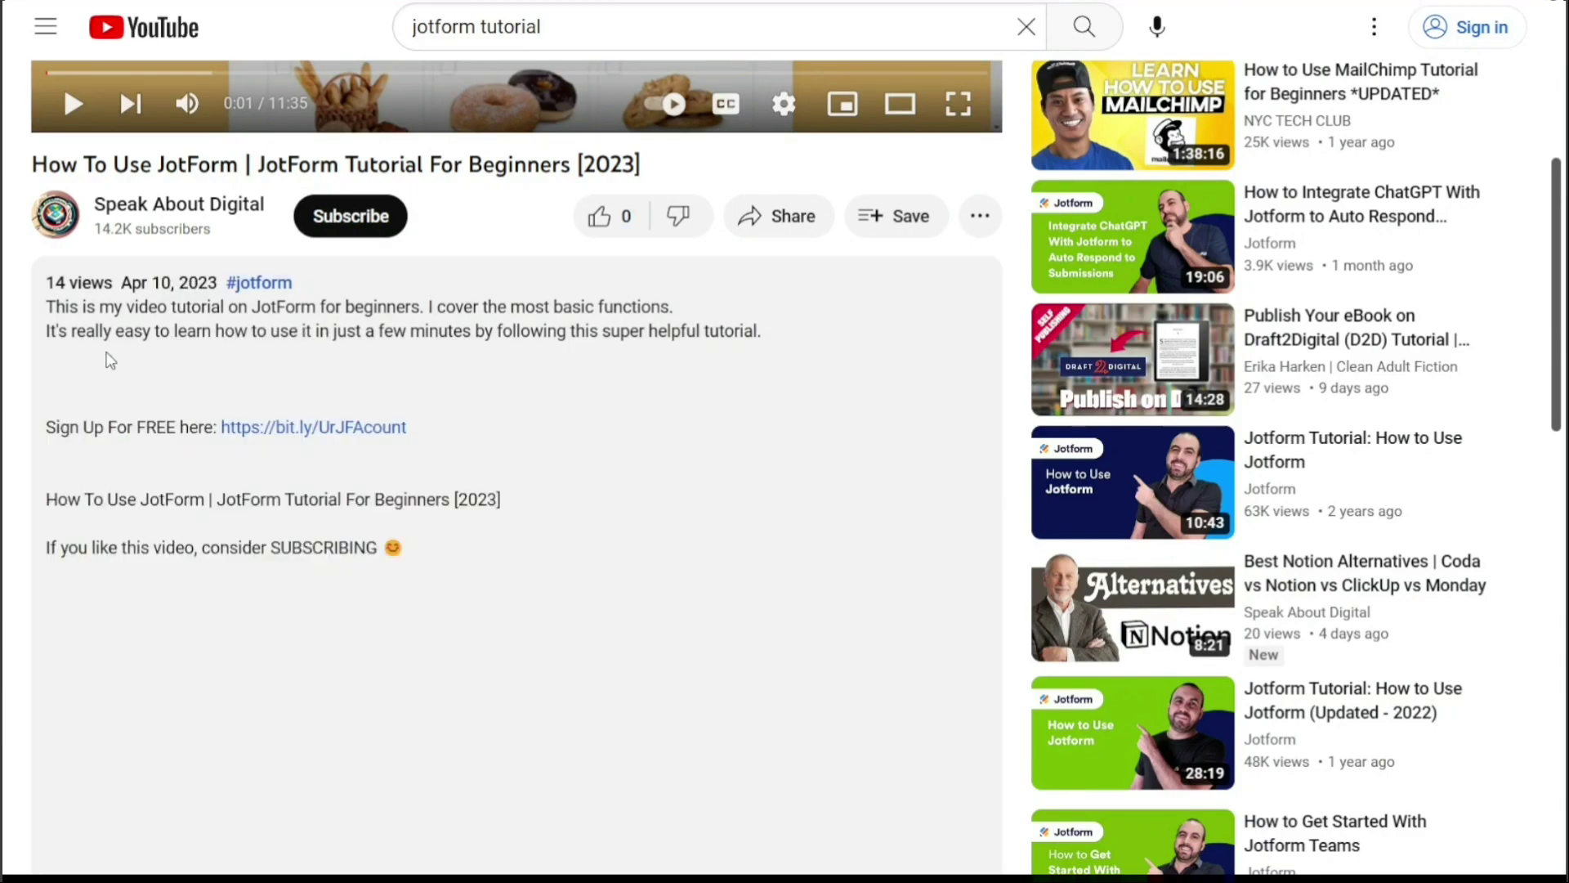
click(318, 434)
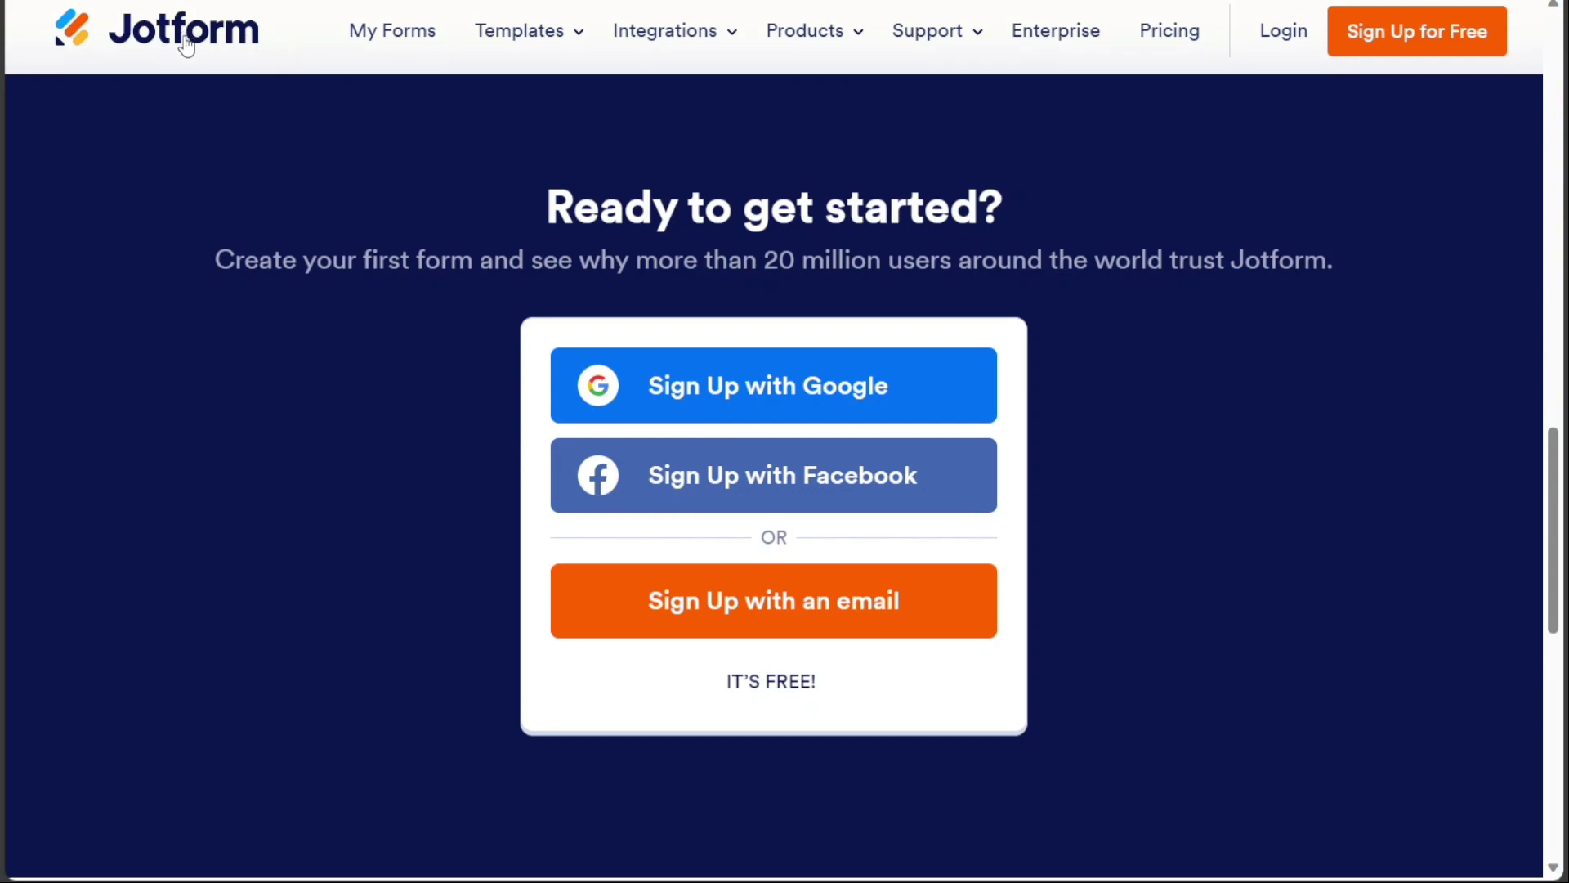
mouse_move(835, 43)
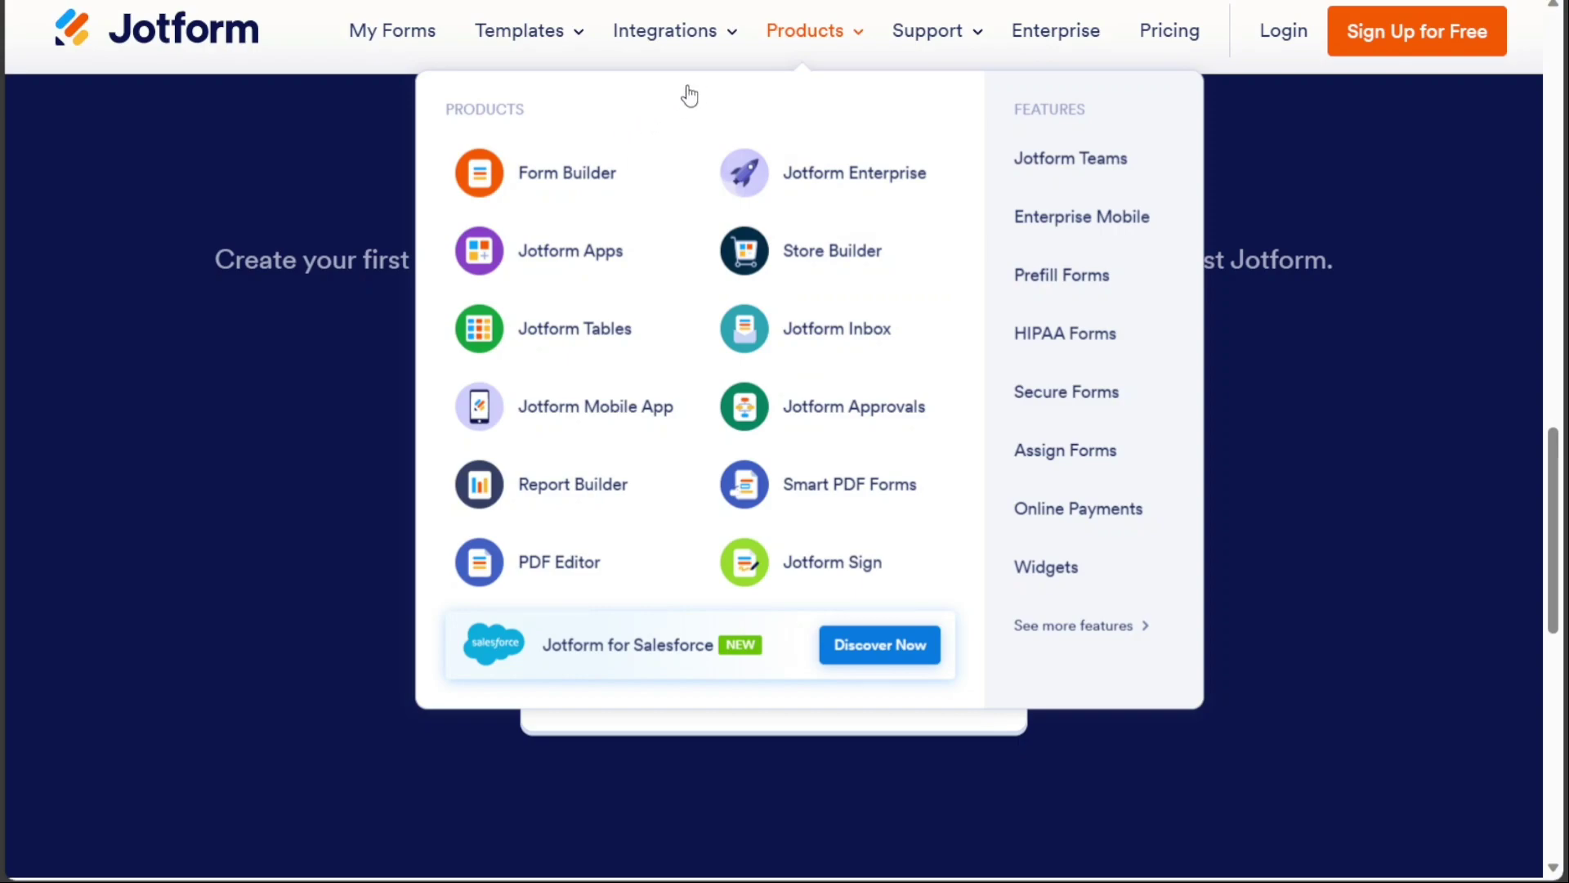
mouse_move(697, 46)
mouse_move(384, 241)
mouse_move(369, 268)
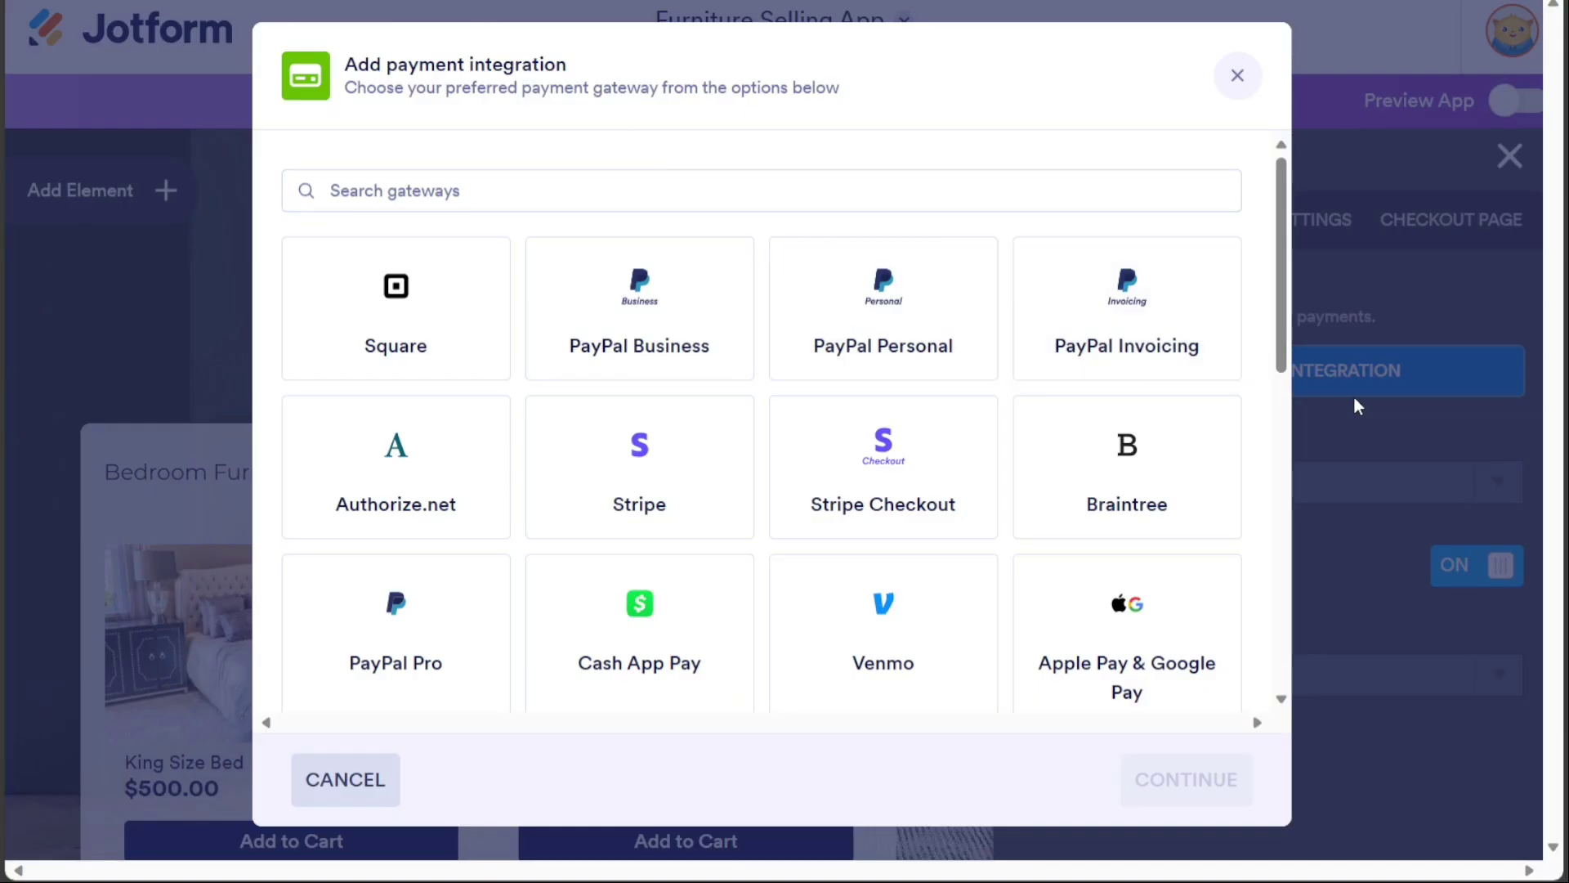
drag(1281, 331, 1251, 286)
click(614, 453)
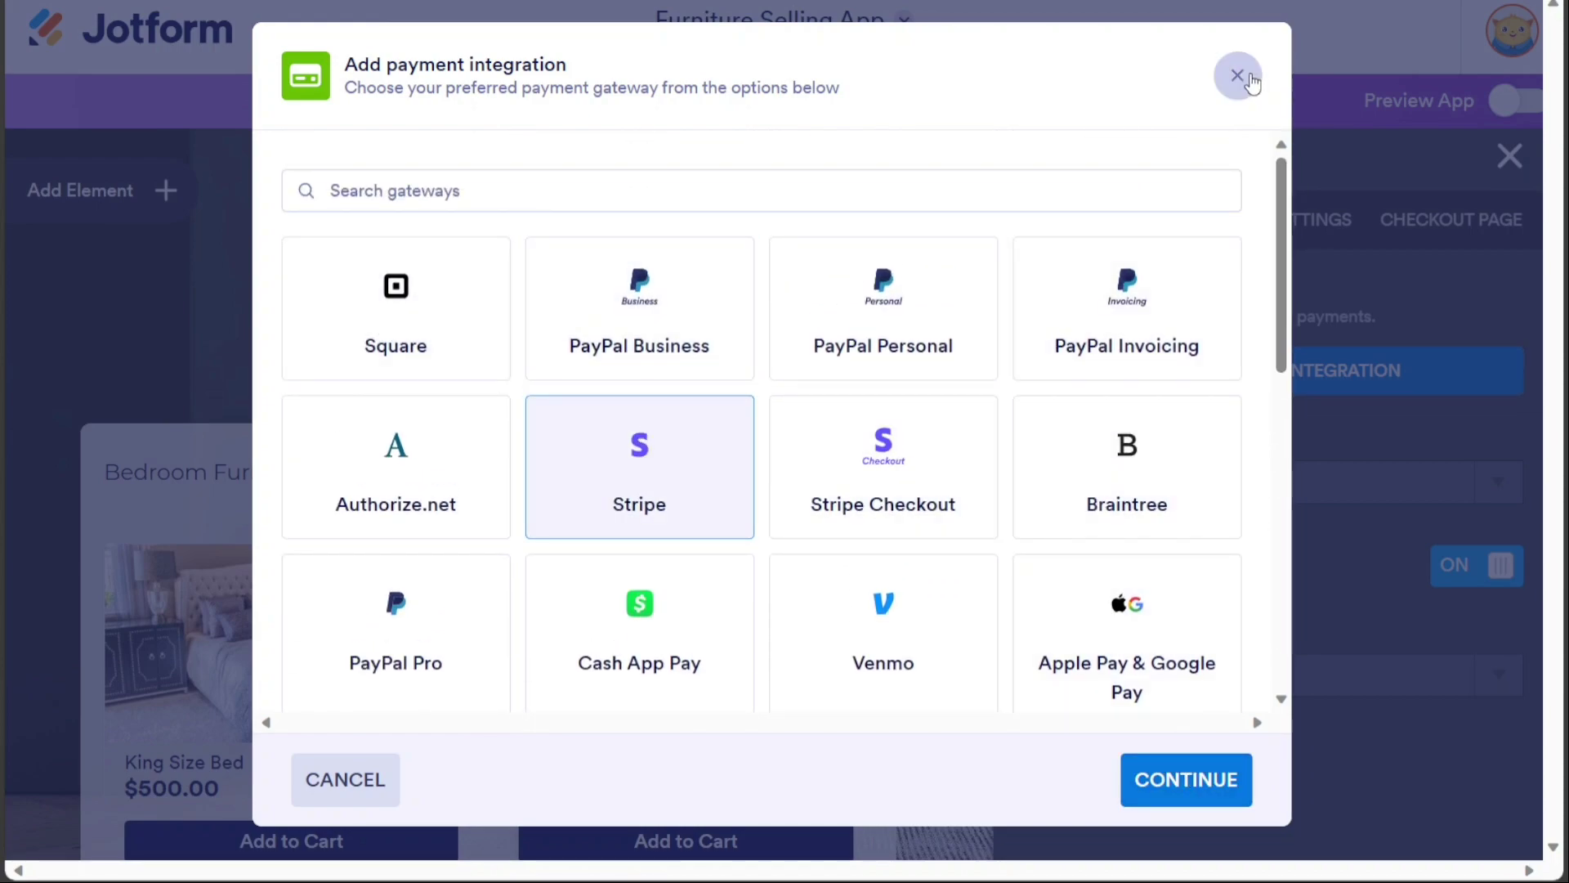
click(1239, 75)
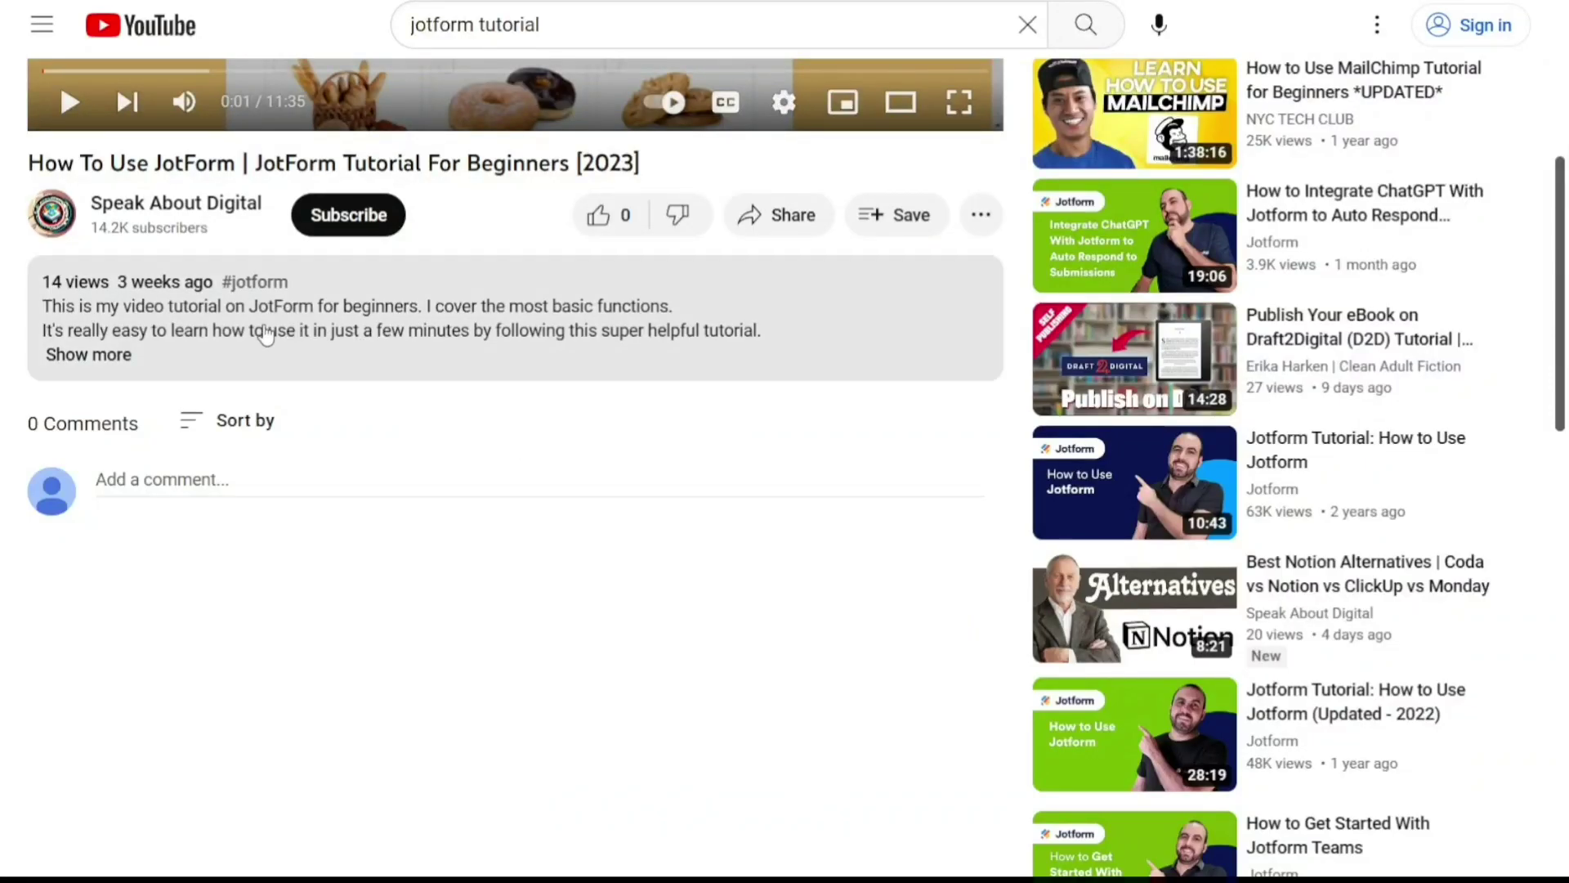
Step: Expand the tutorial video's description to read its full text
click(106, 357)
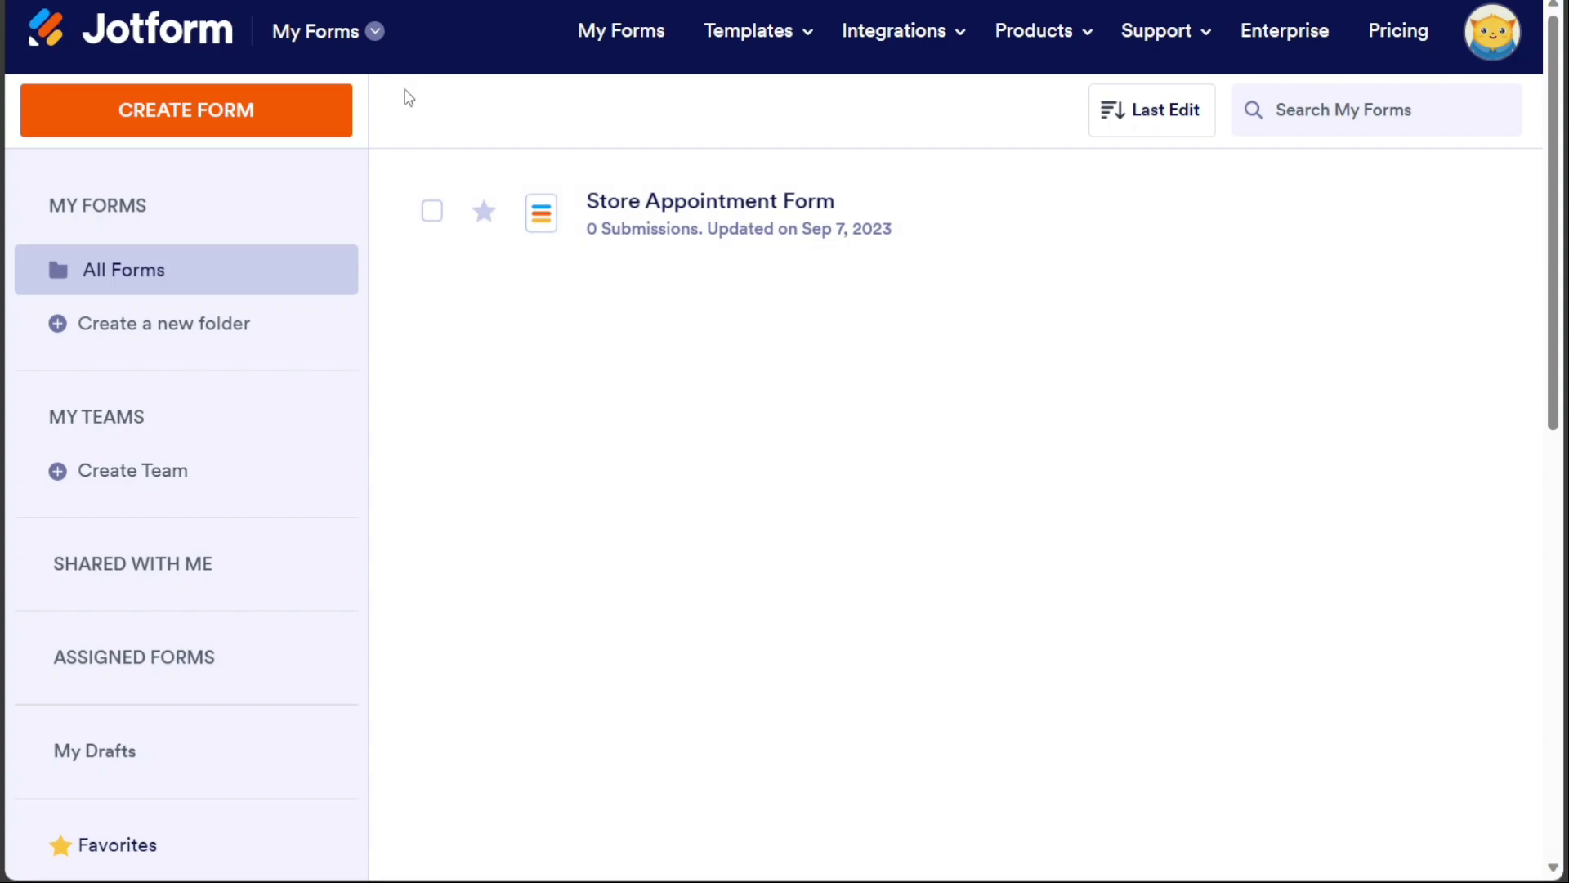
Step: Go to My Apps and create a new app with the Build Store option
click(376, 34)
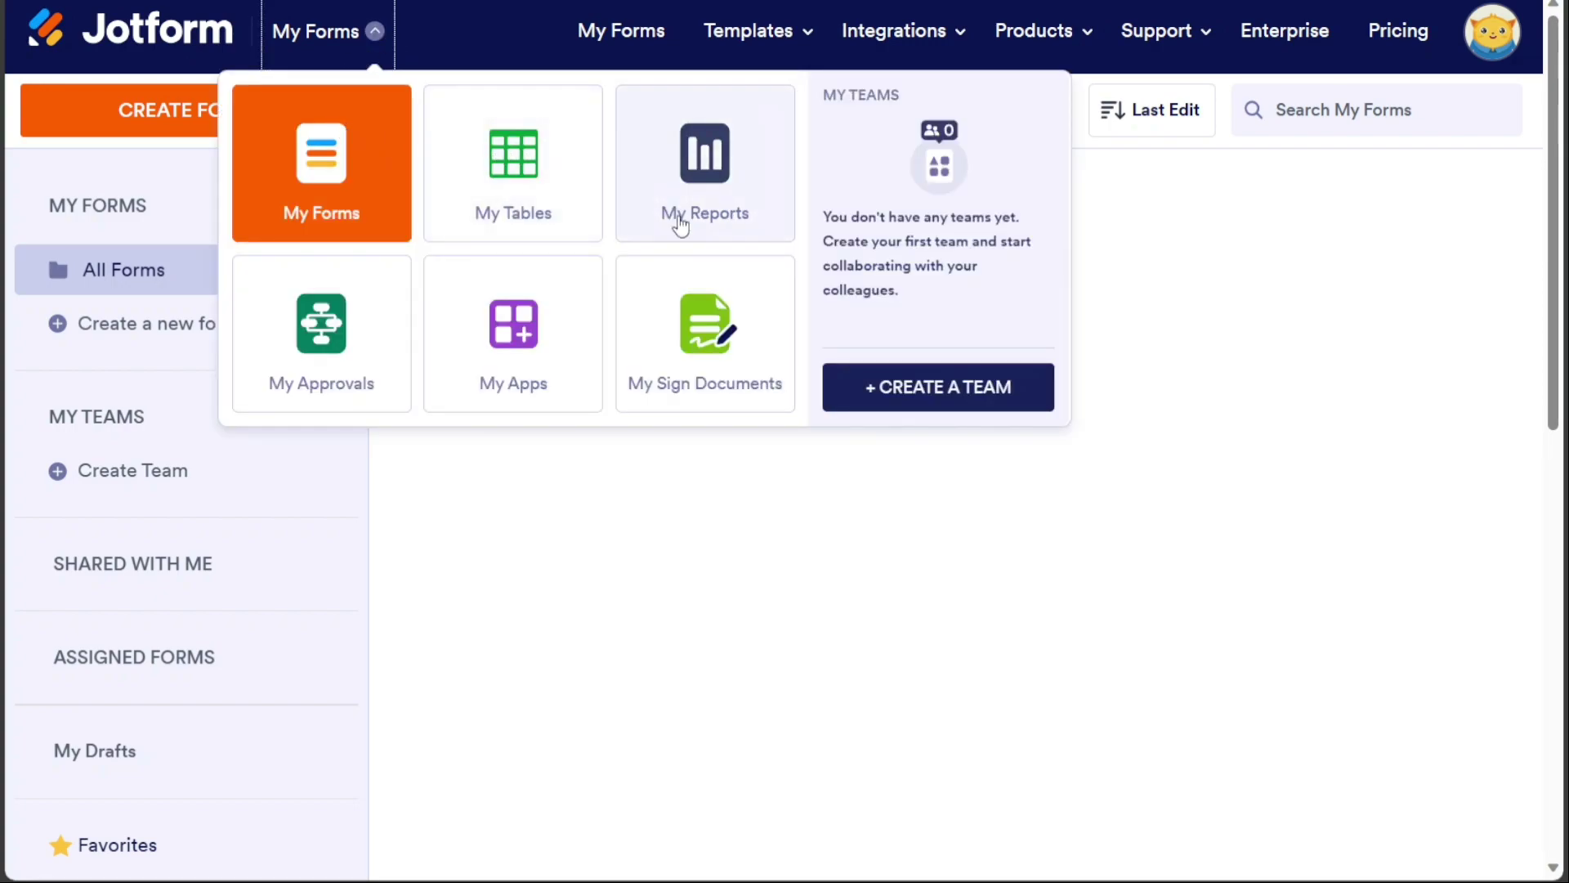
click(515, 368)
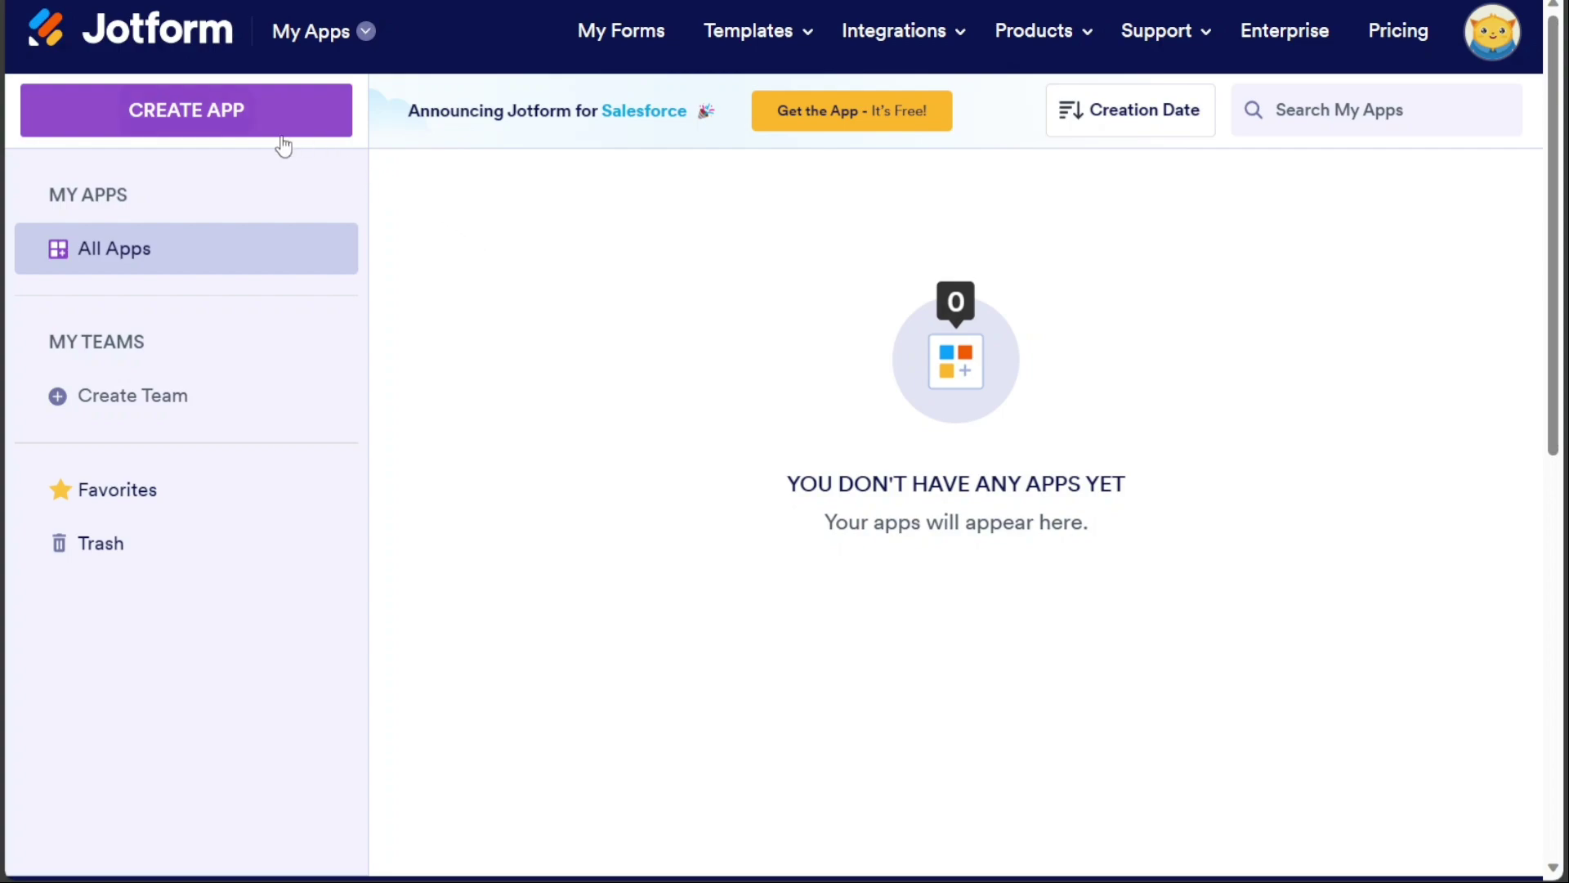
click(217, 131)
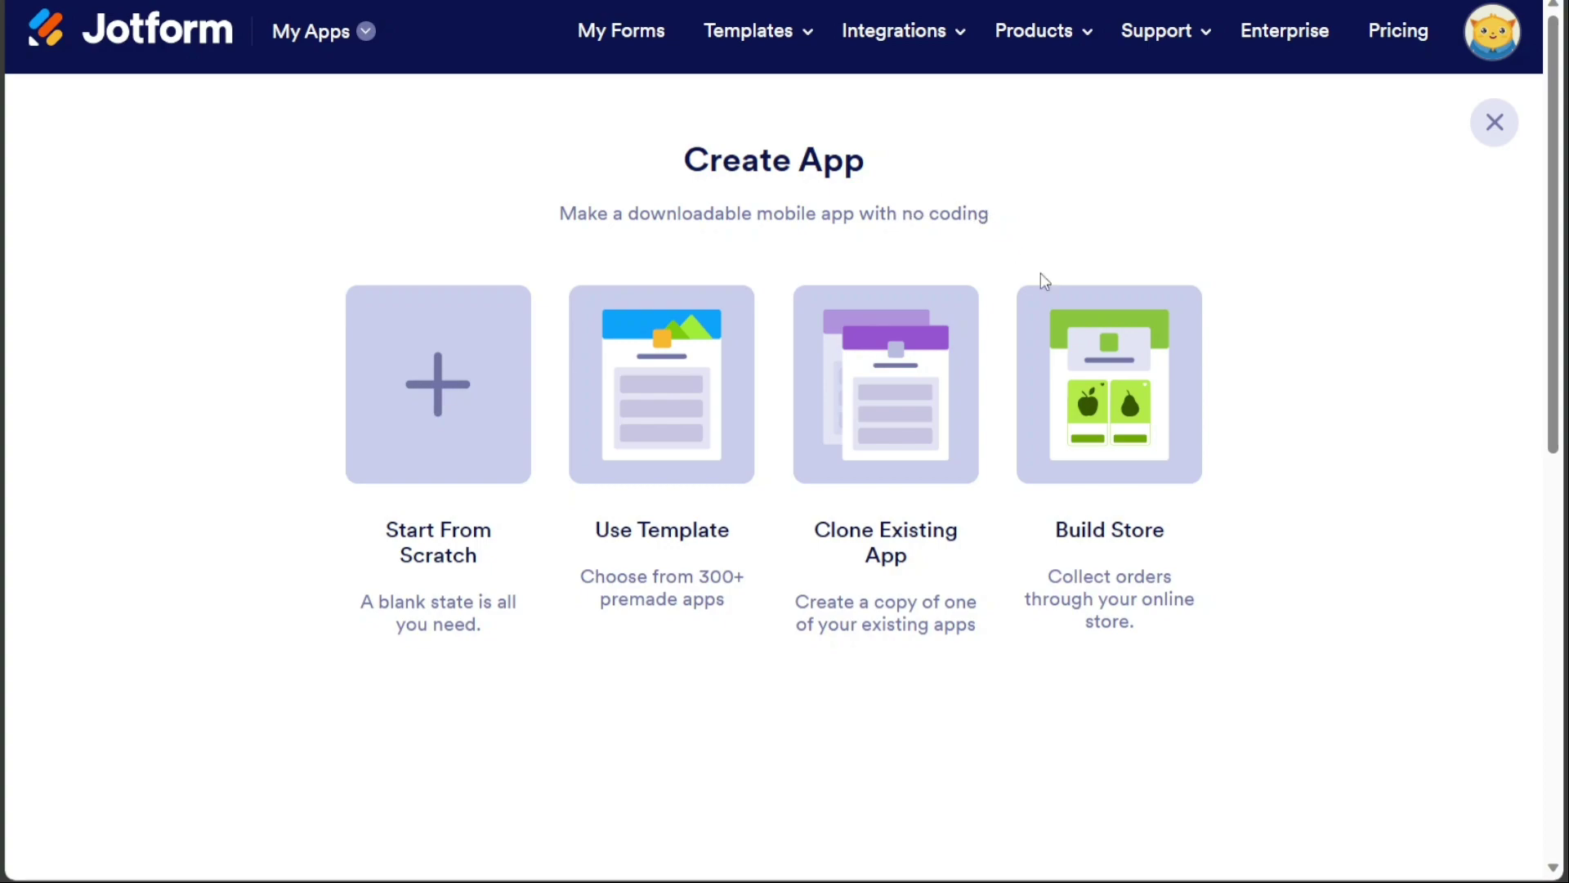
click(1101, 381)
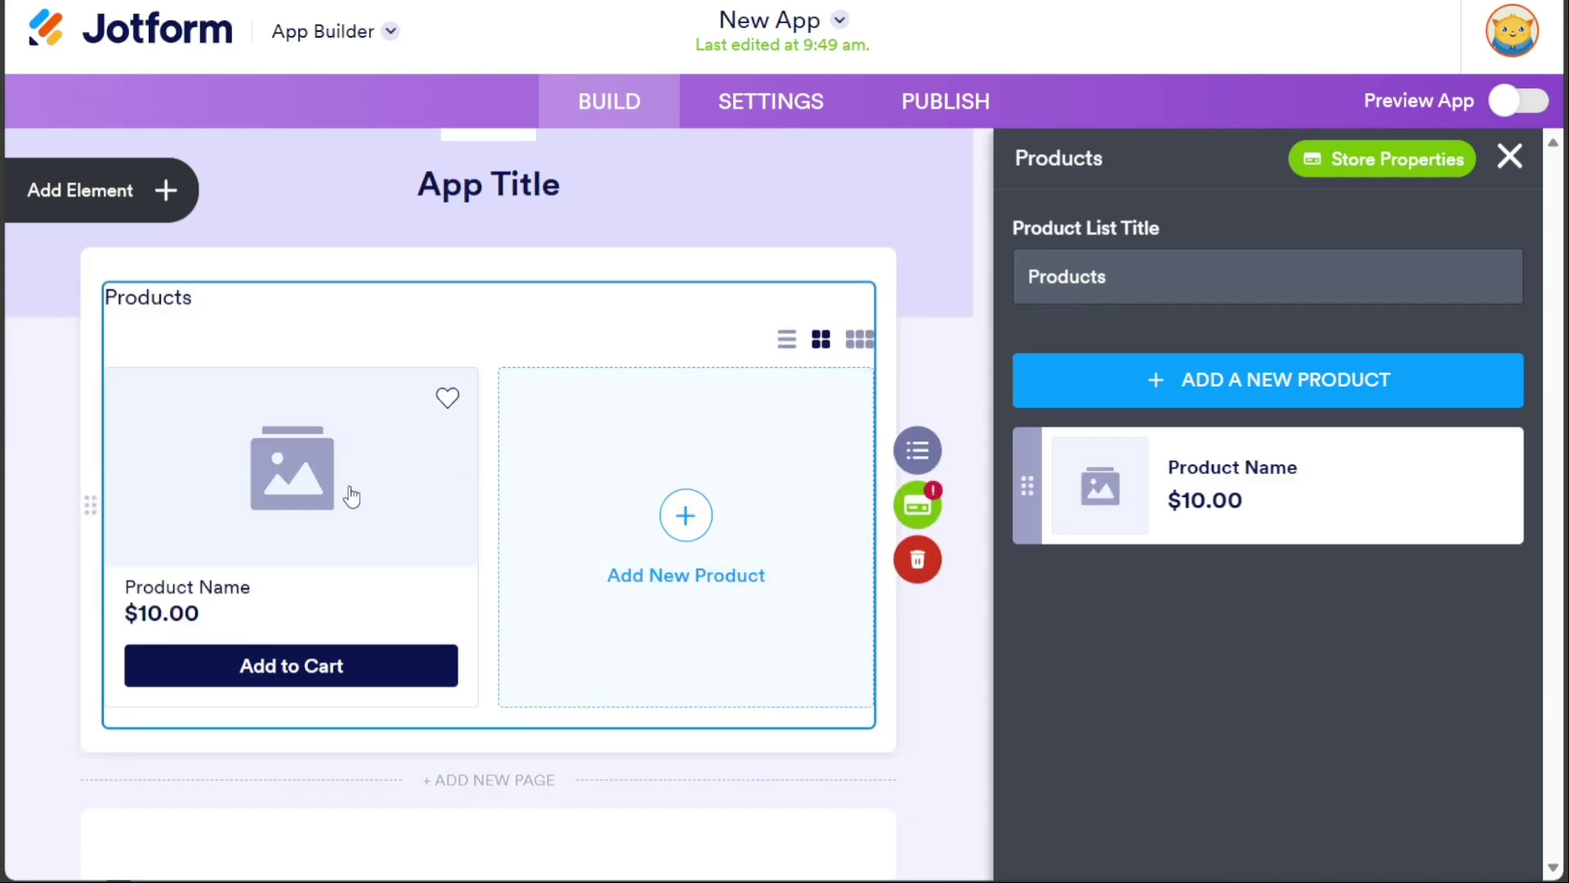
Step: Look over the placeholder product's settings and add a second product to the Products list
click(351, 494)
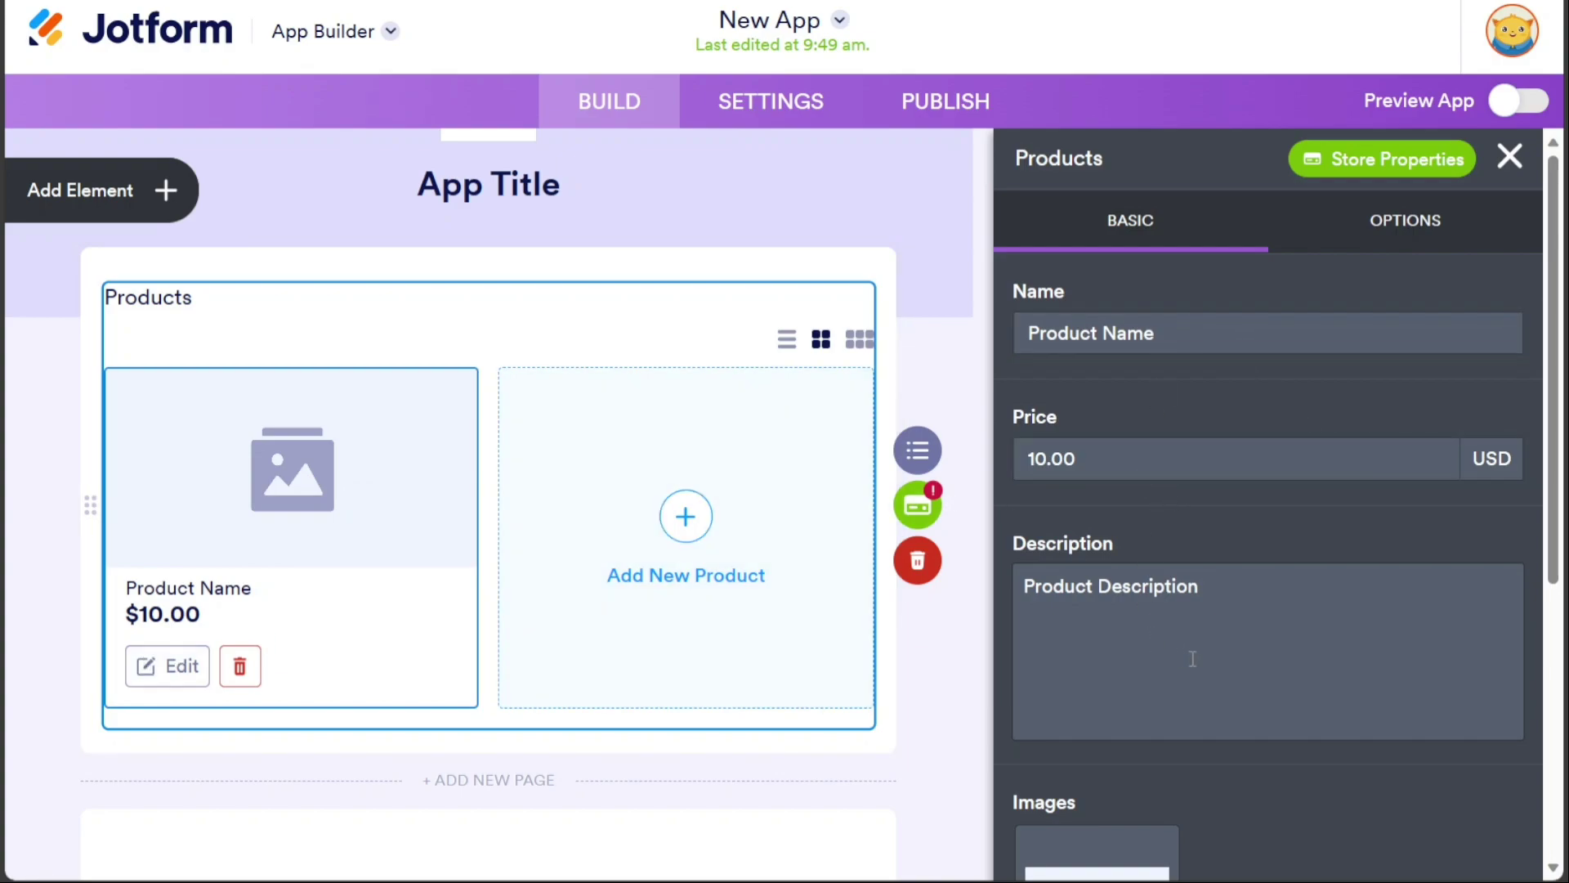
drag(1551, 443, 1550, 628)
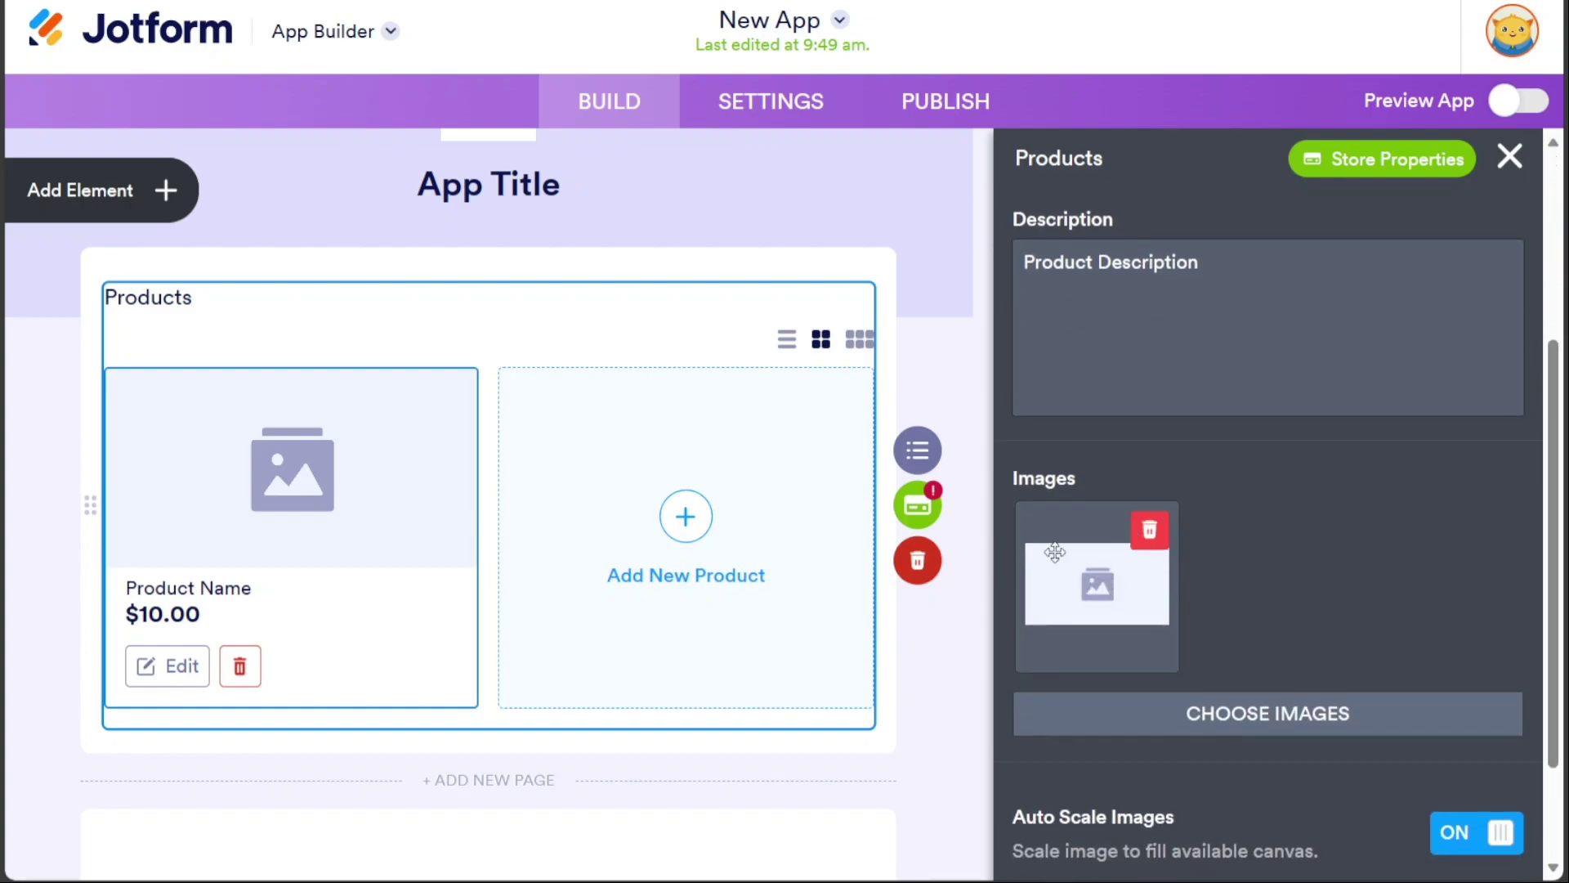
click(687, 518)
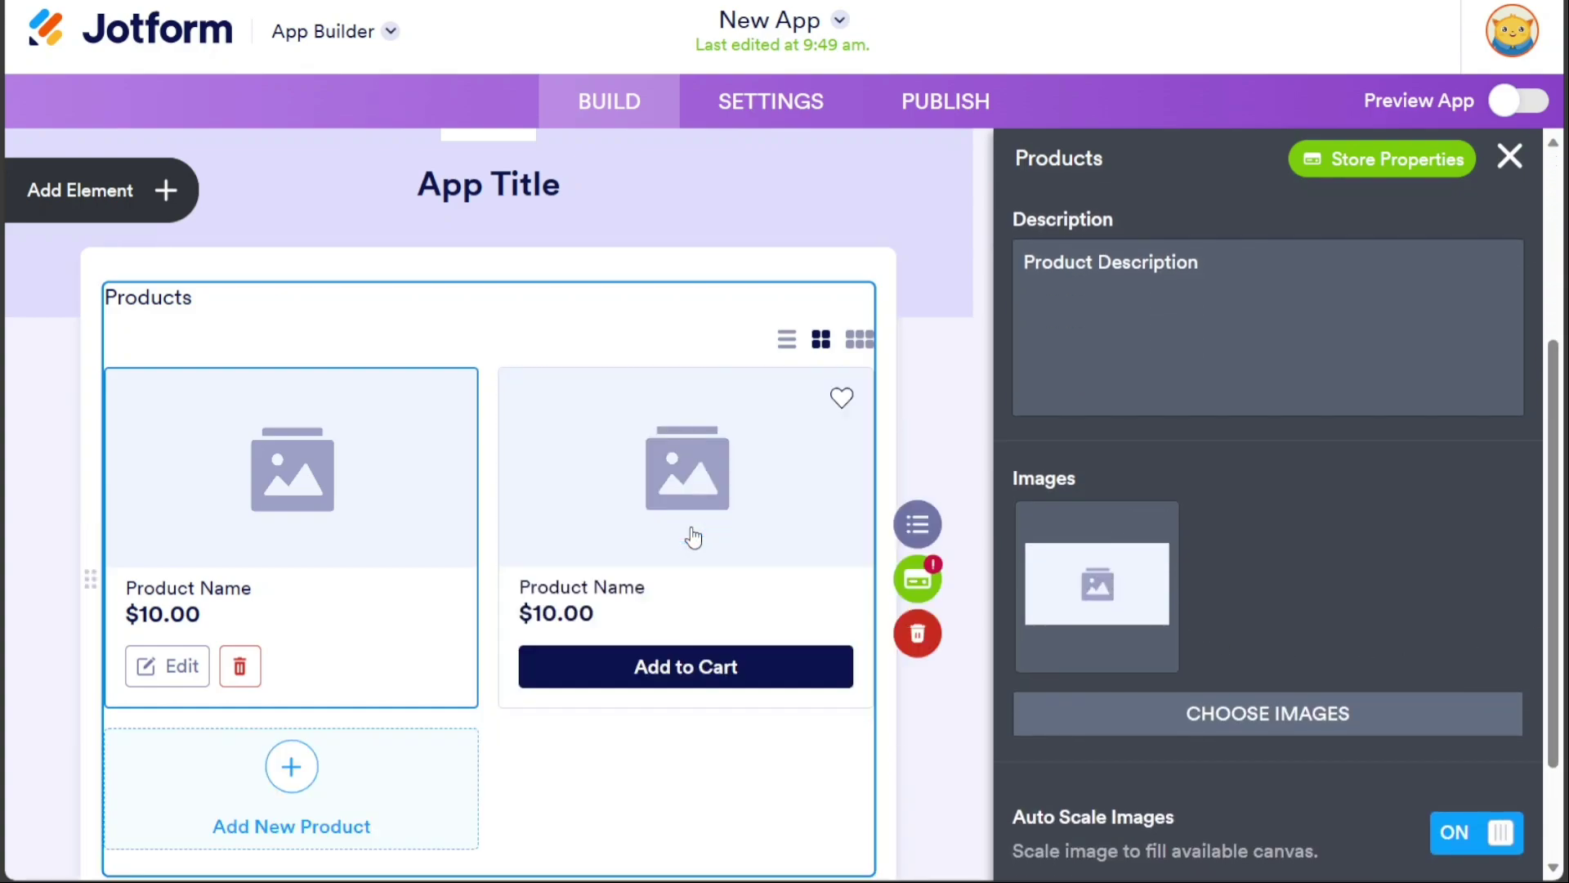
click(1510, 156)
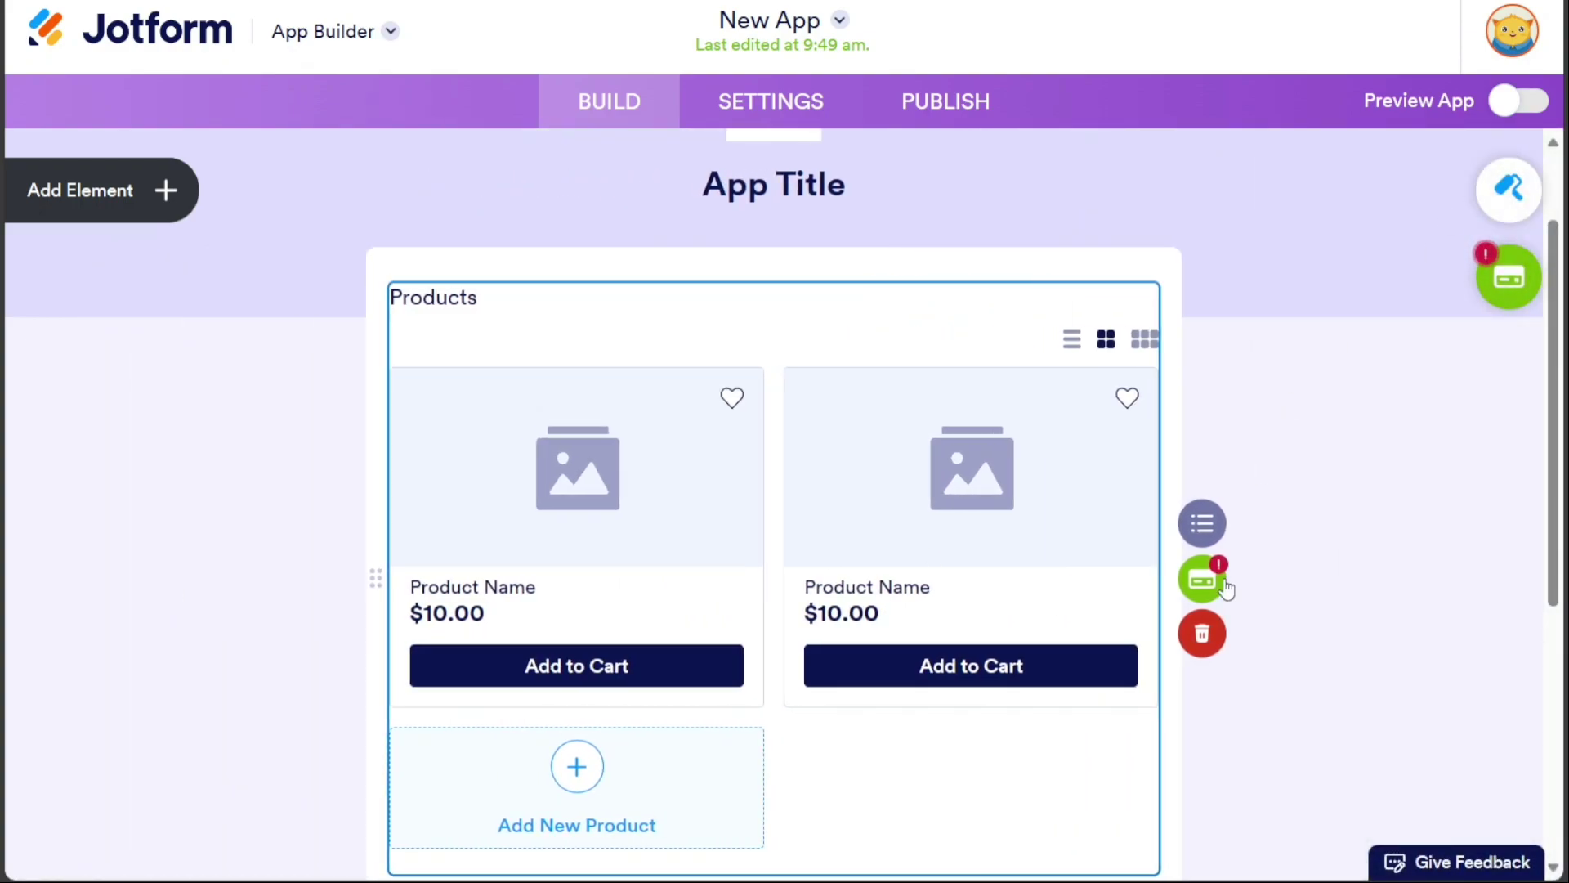
Step: View the payment gateways available for the store without choosing one
click(1510, 286)
click(1418, 366)
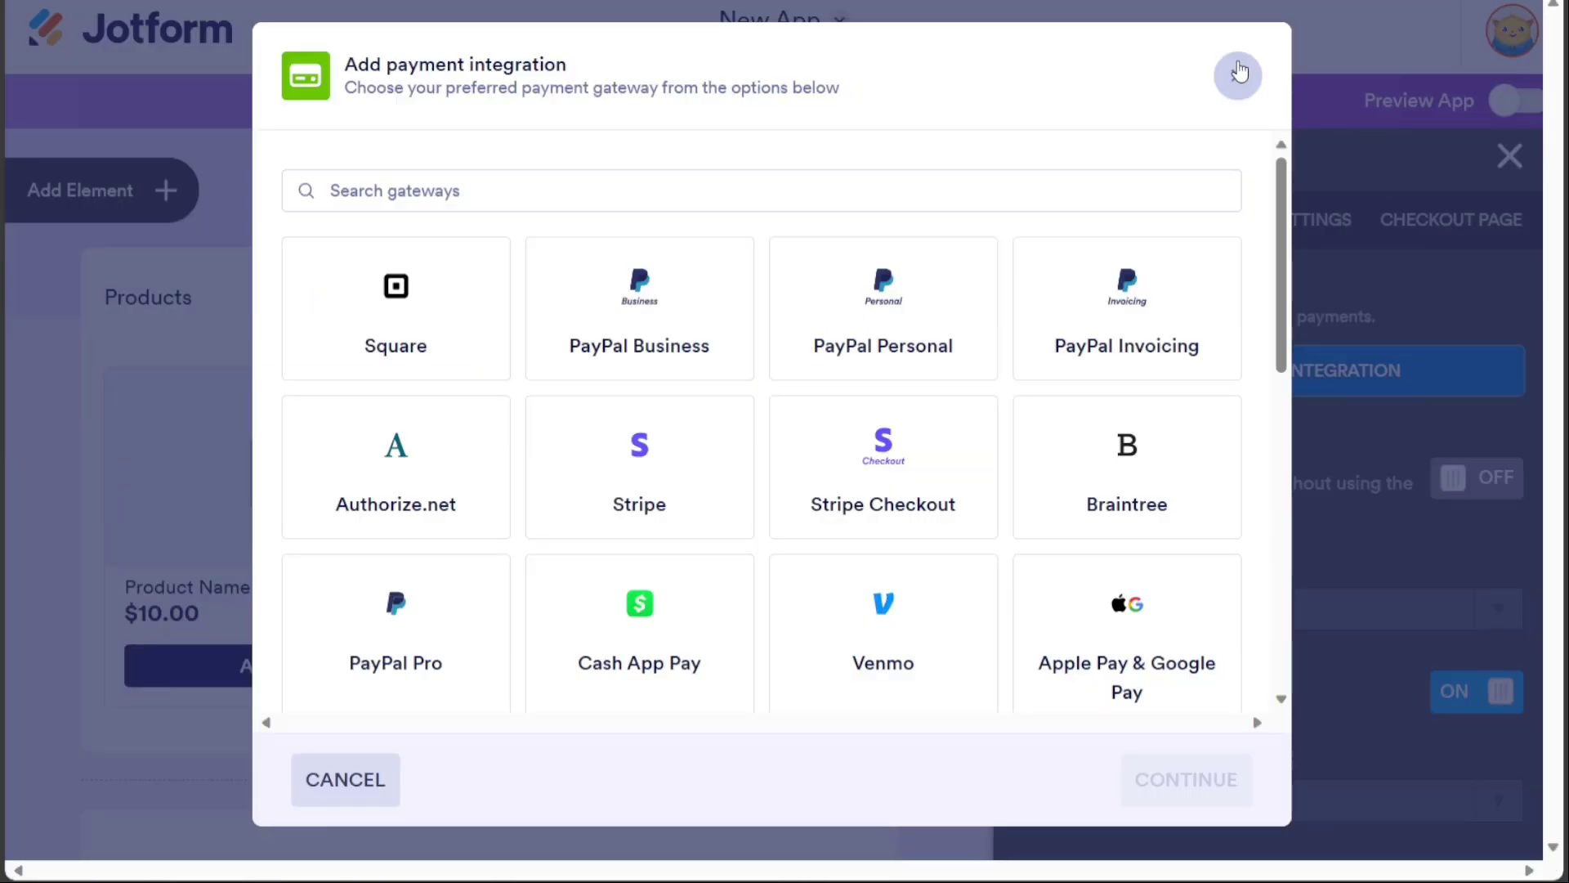
click(1238, 75)
click(1509, 154)
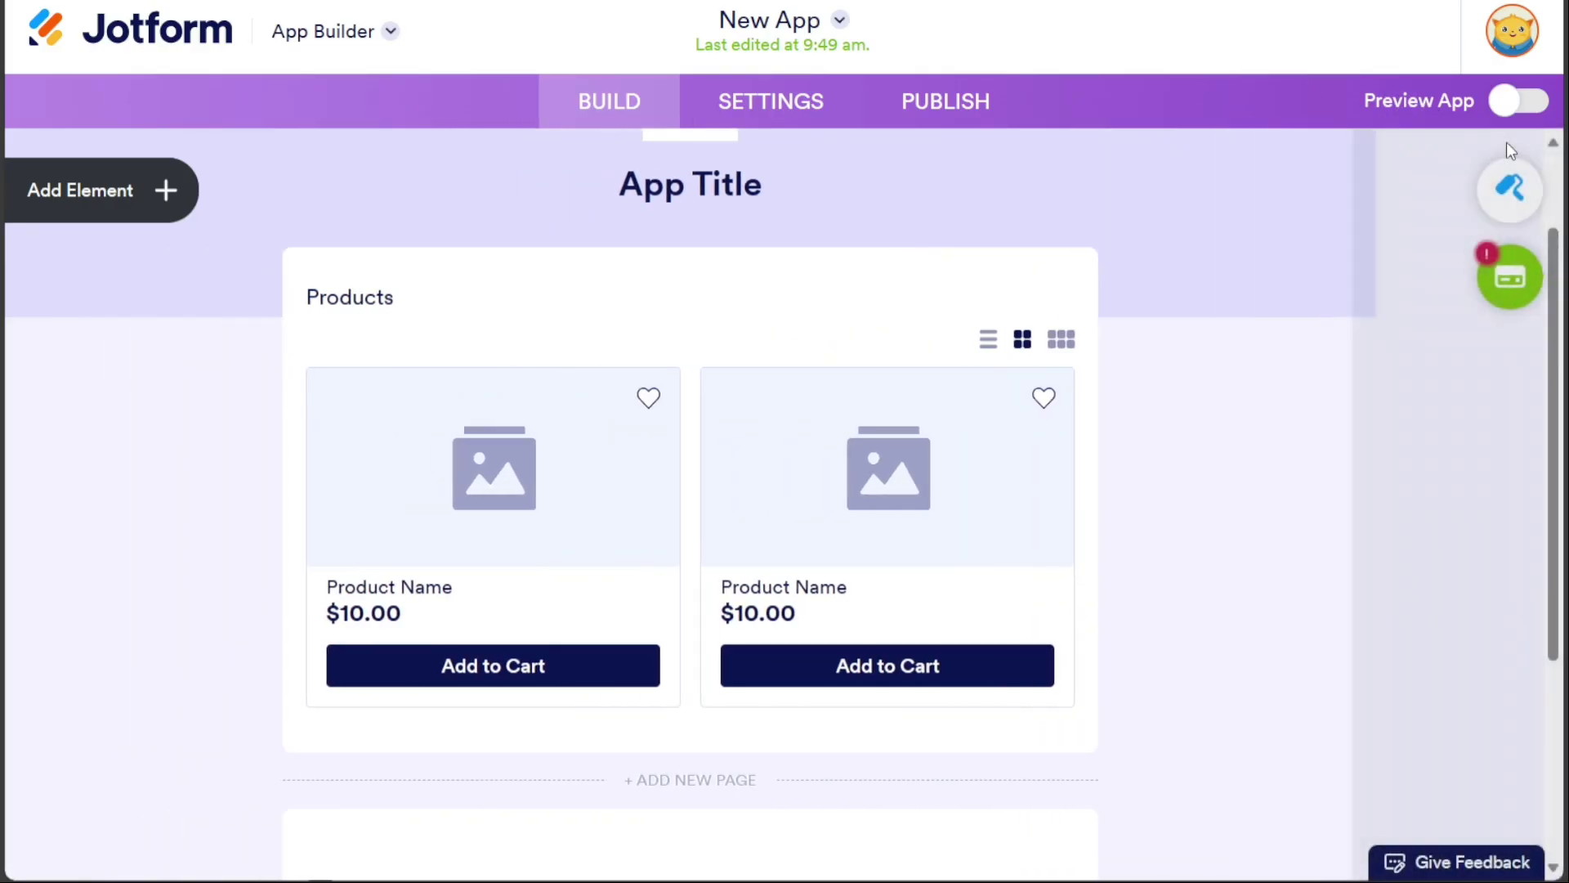
Step: Return to My Apps and start another app using the Use Template option
scroll(1544, 352, up, 2)
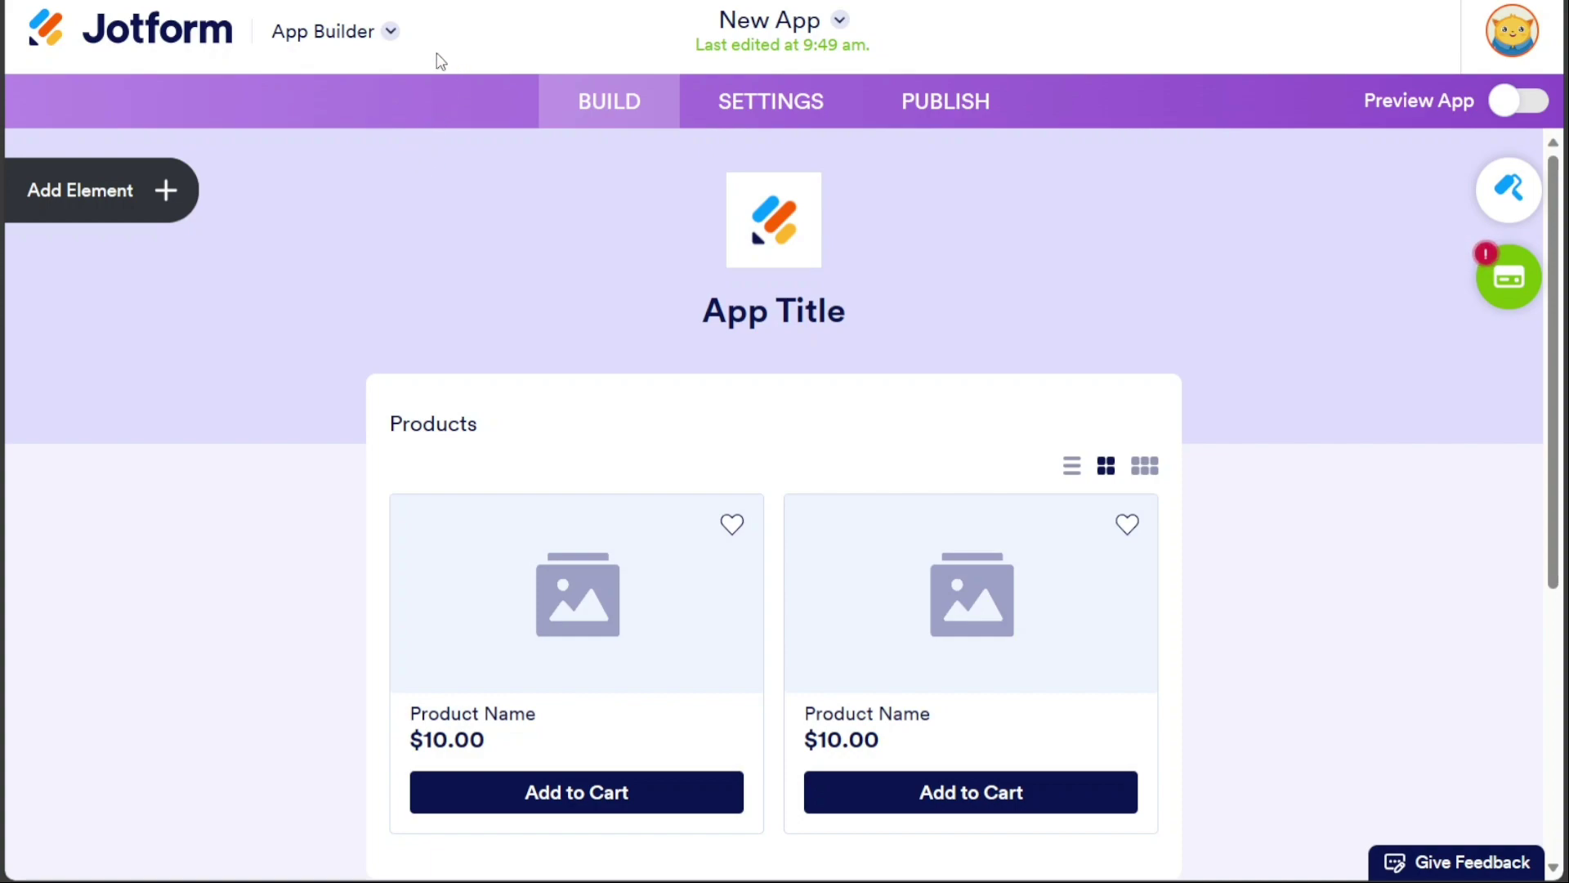
click(391, 33)
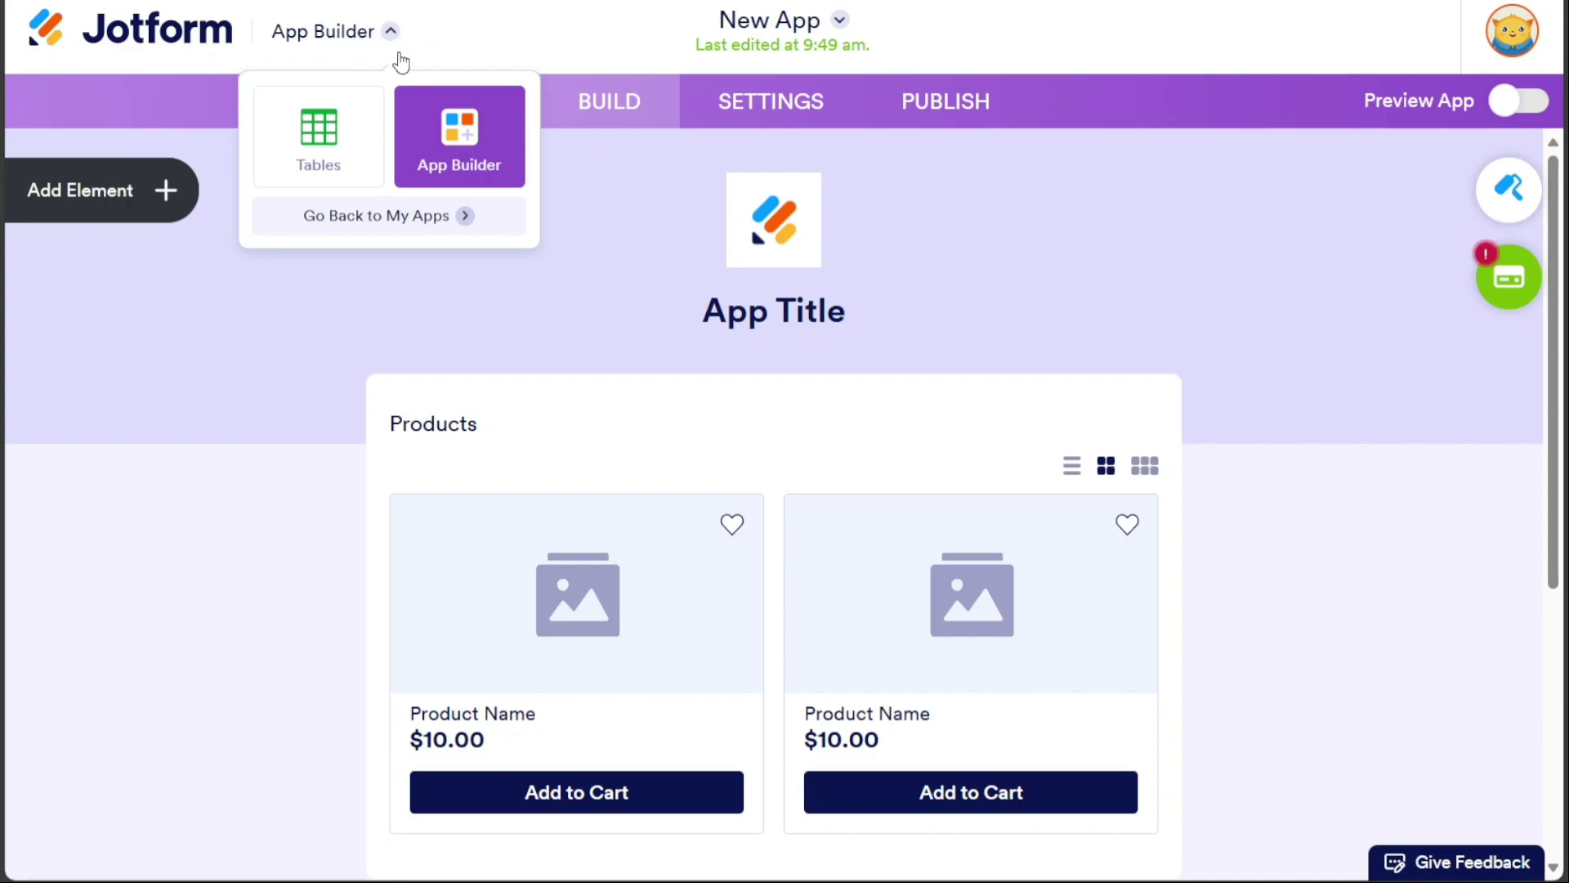
click(381, 216)
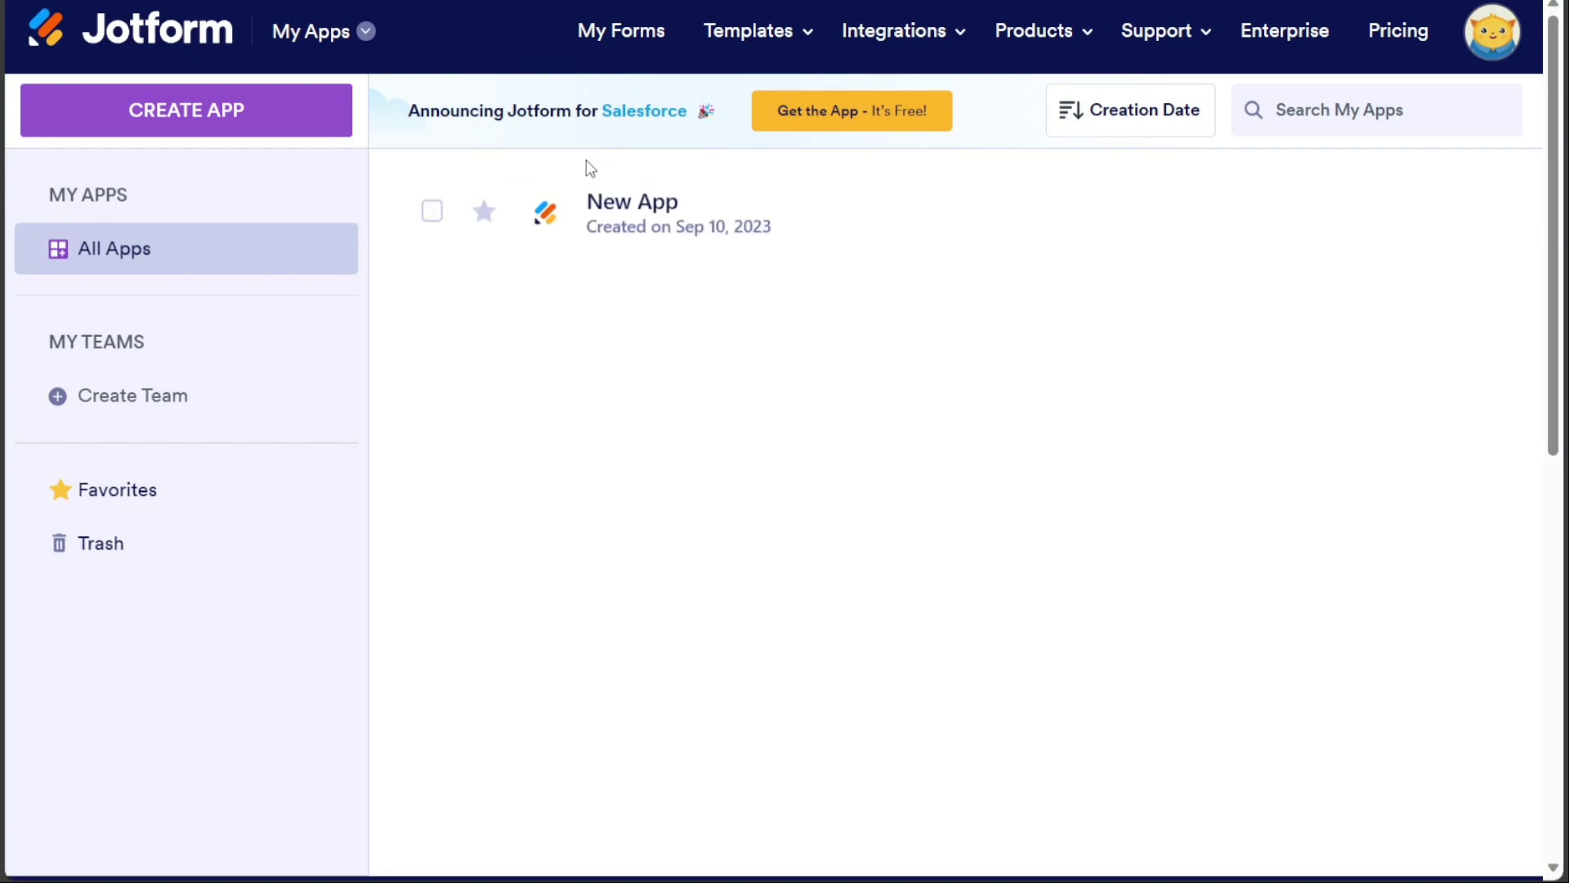
click(255, 122)
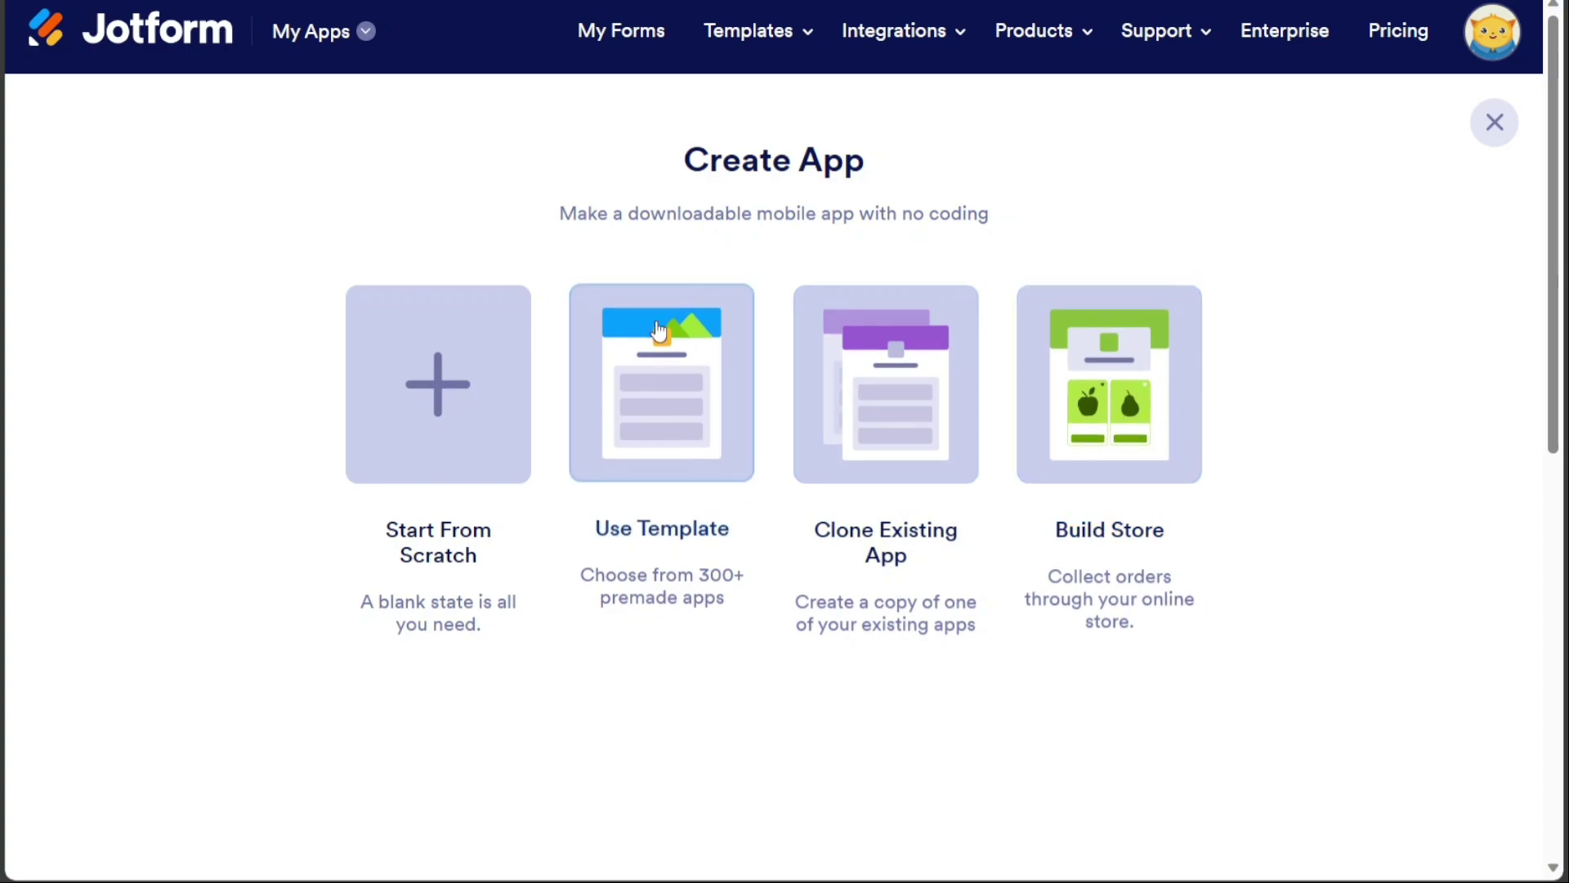
click(668, 419)
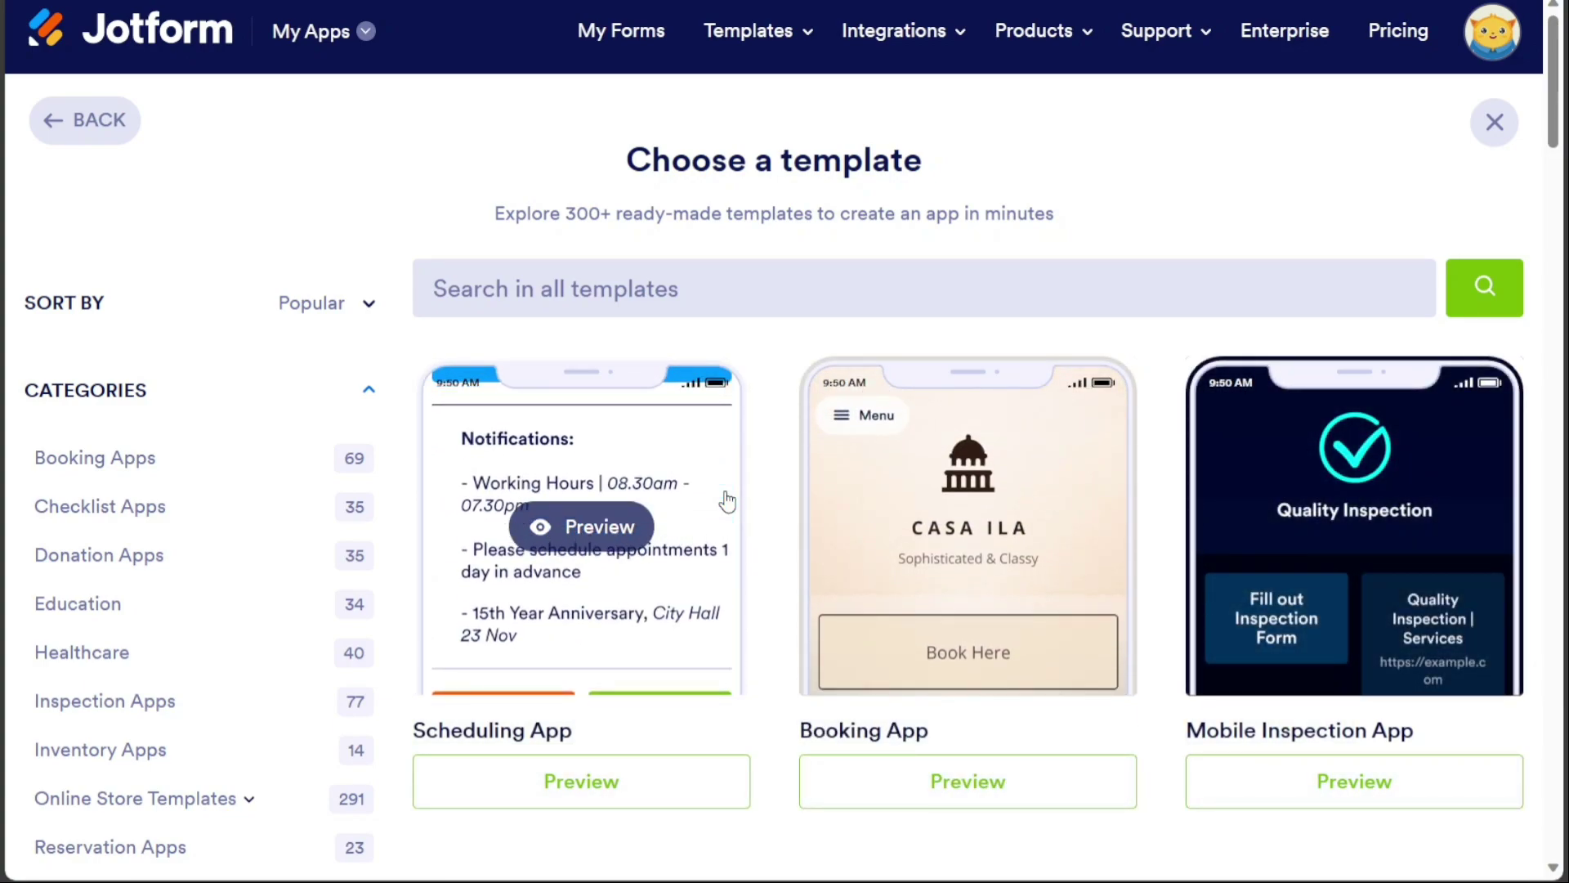
Step: Look through the Online Store template categories and search all templates for "Store"
scroll(1547, 135, down, 3)
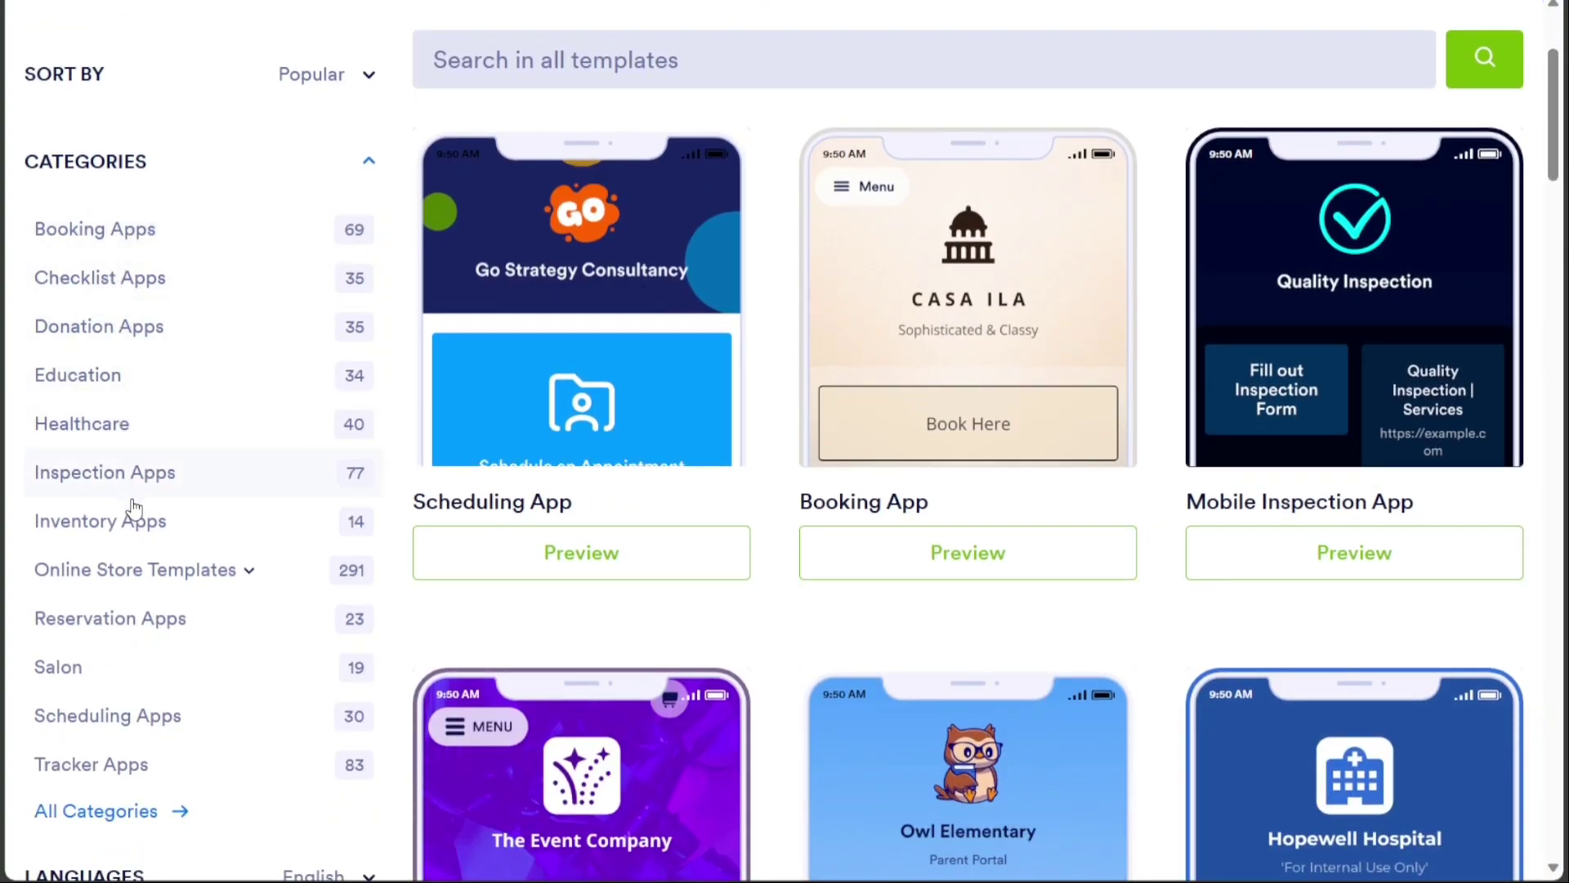
click(251, 572)
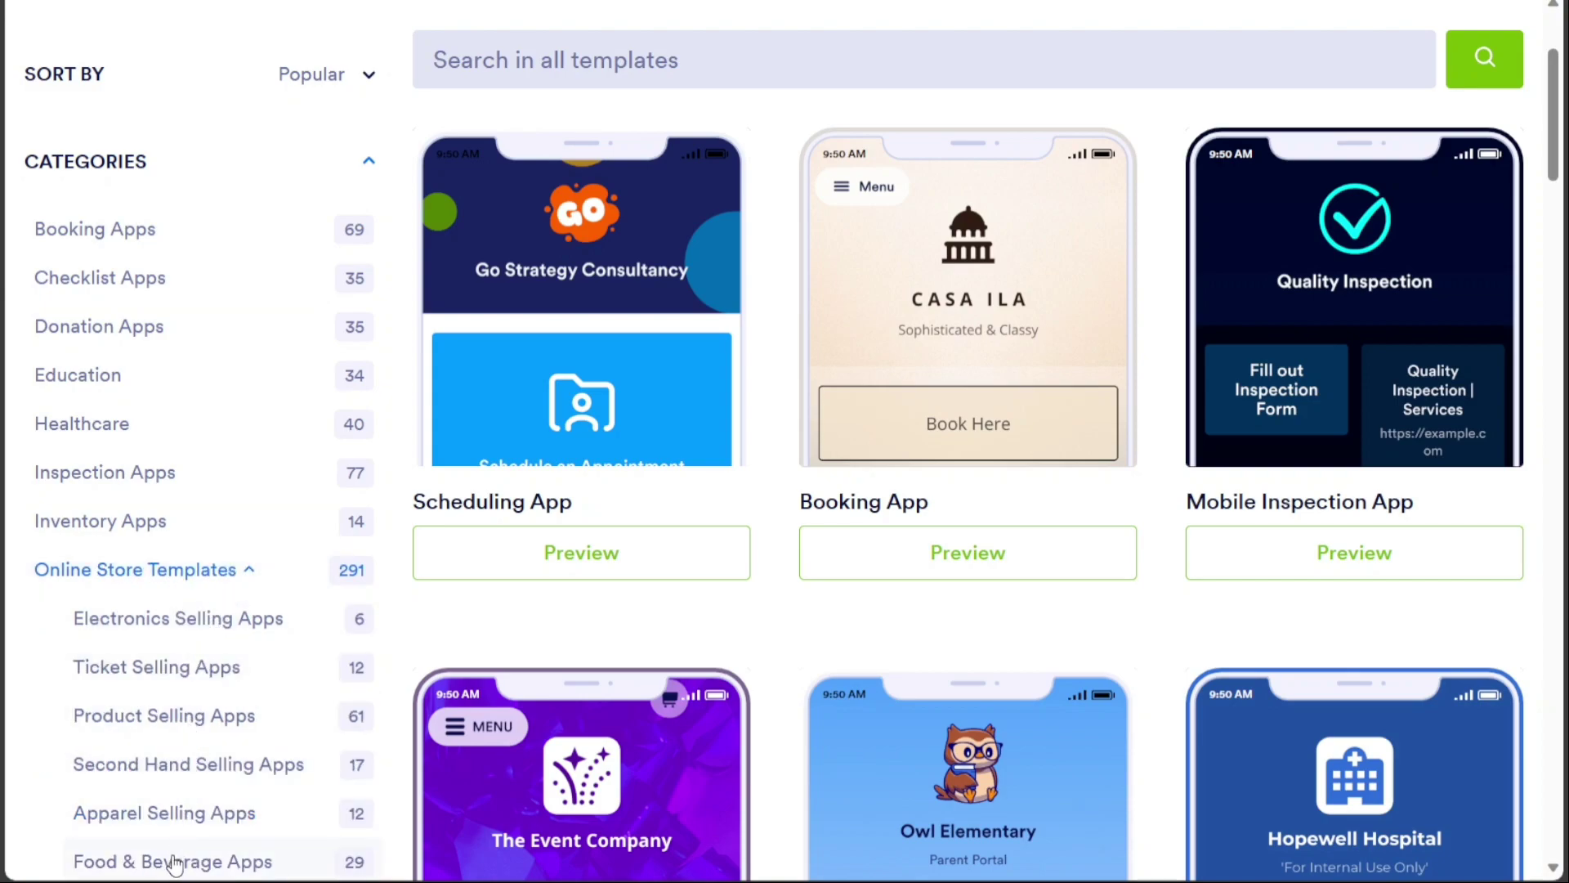
click(594, 56)
text(Store)
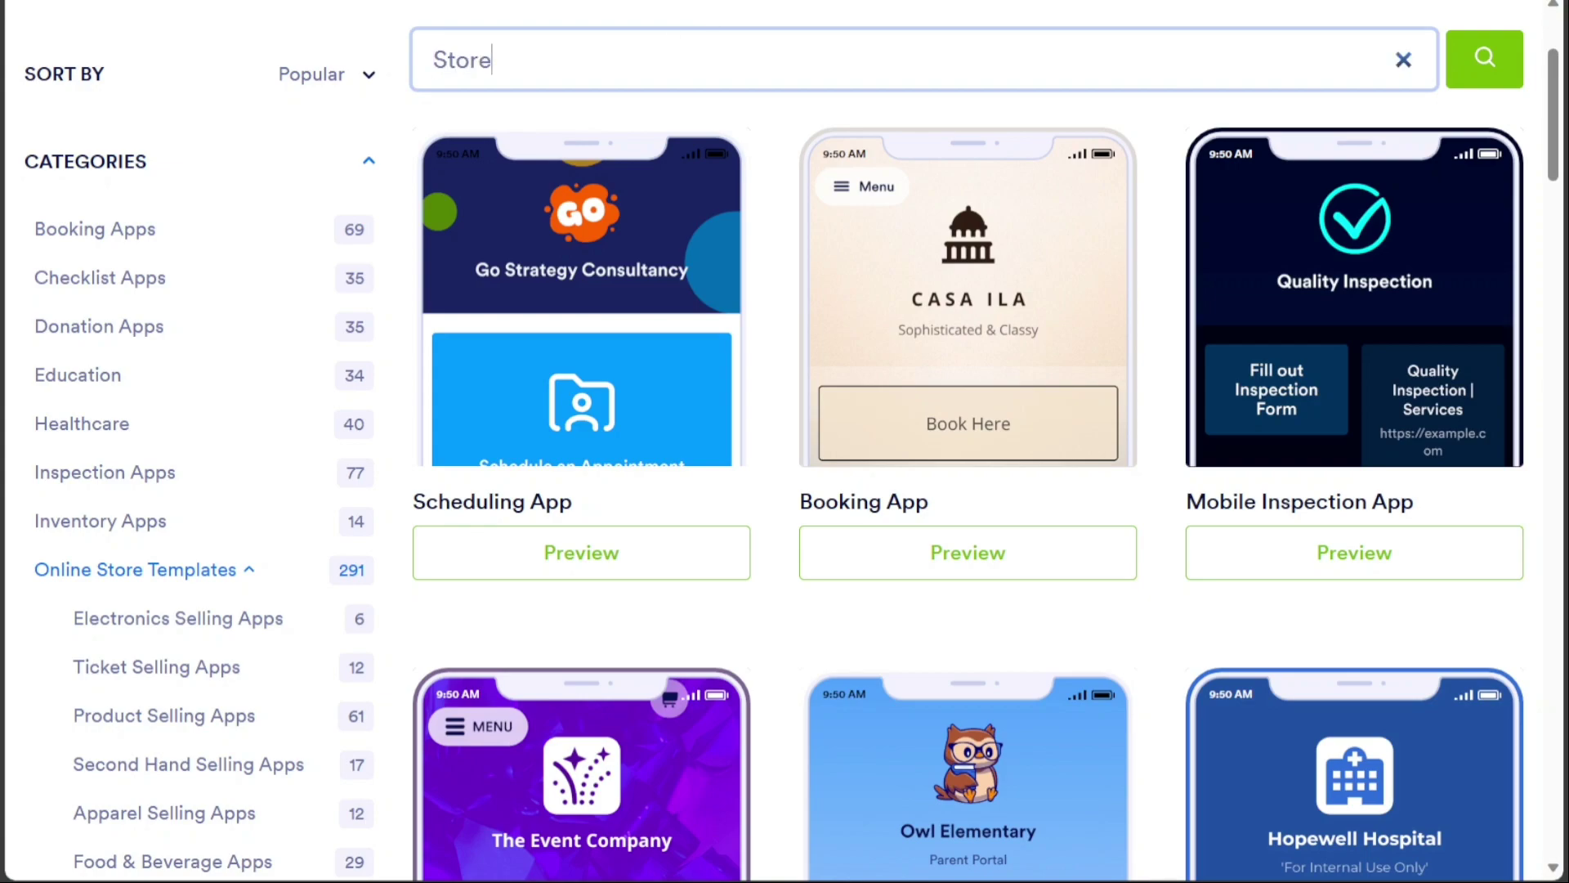
key(Return)
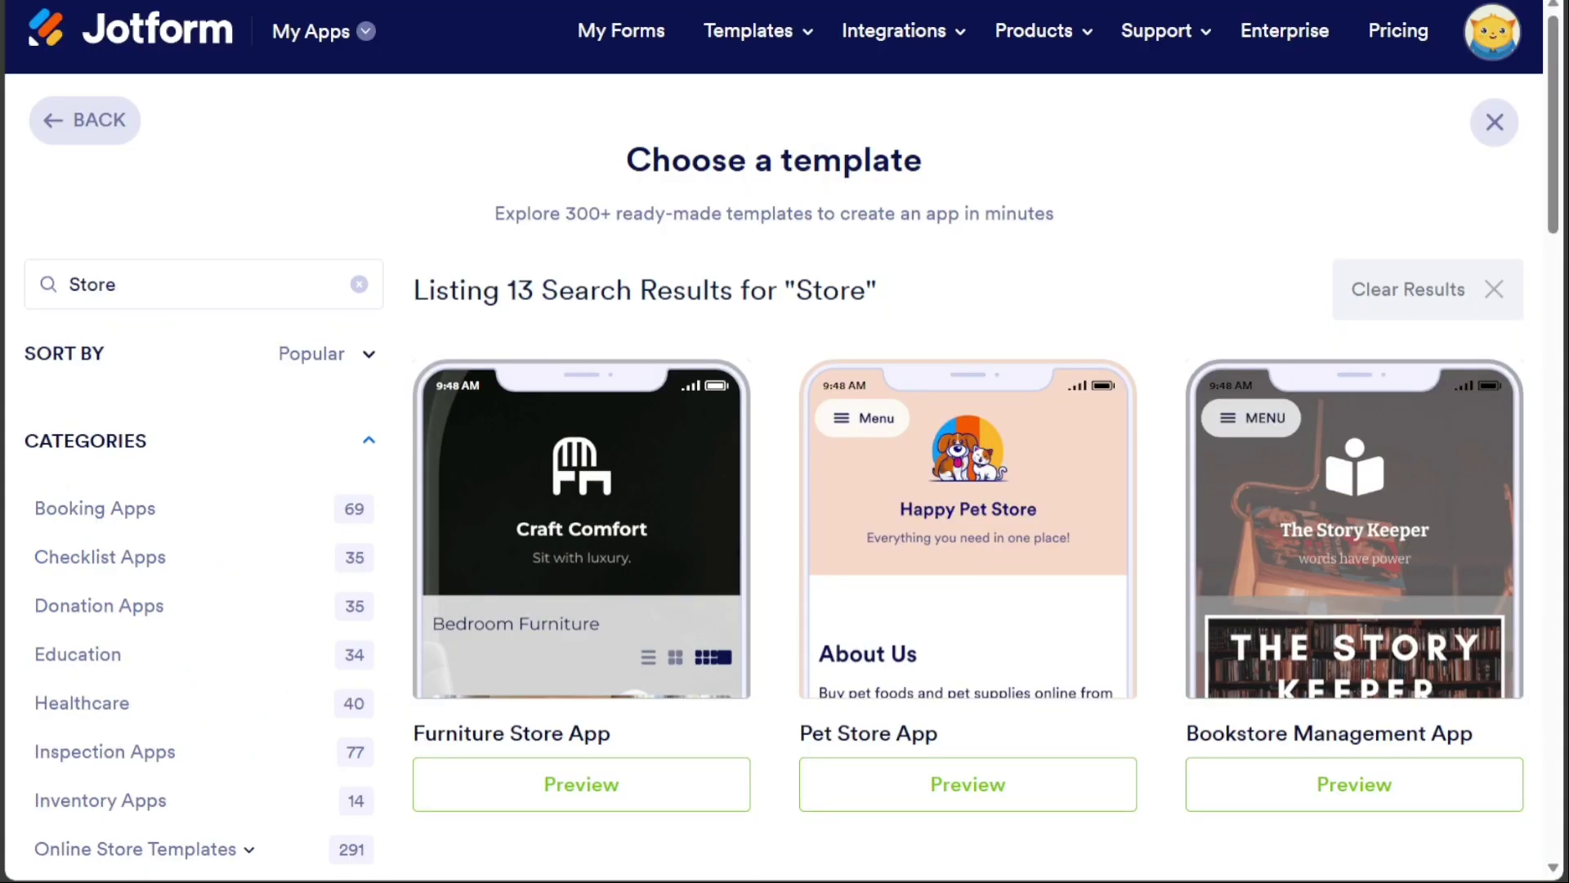
Step: Preview the Furniture Store App template and create an app from it
drag(1562, 122, 1493, 296)
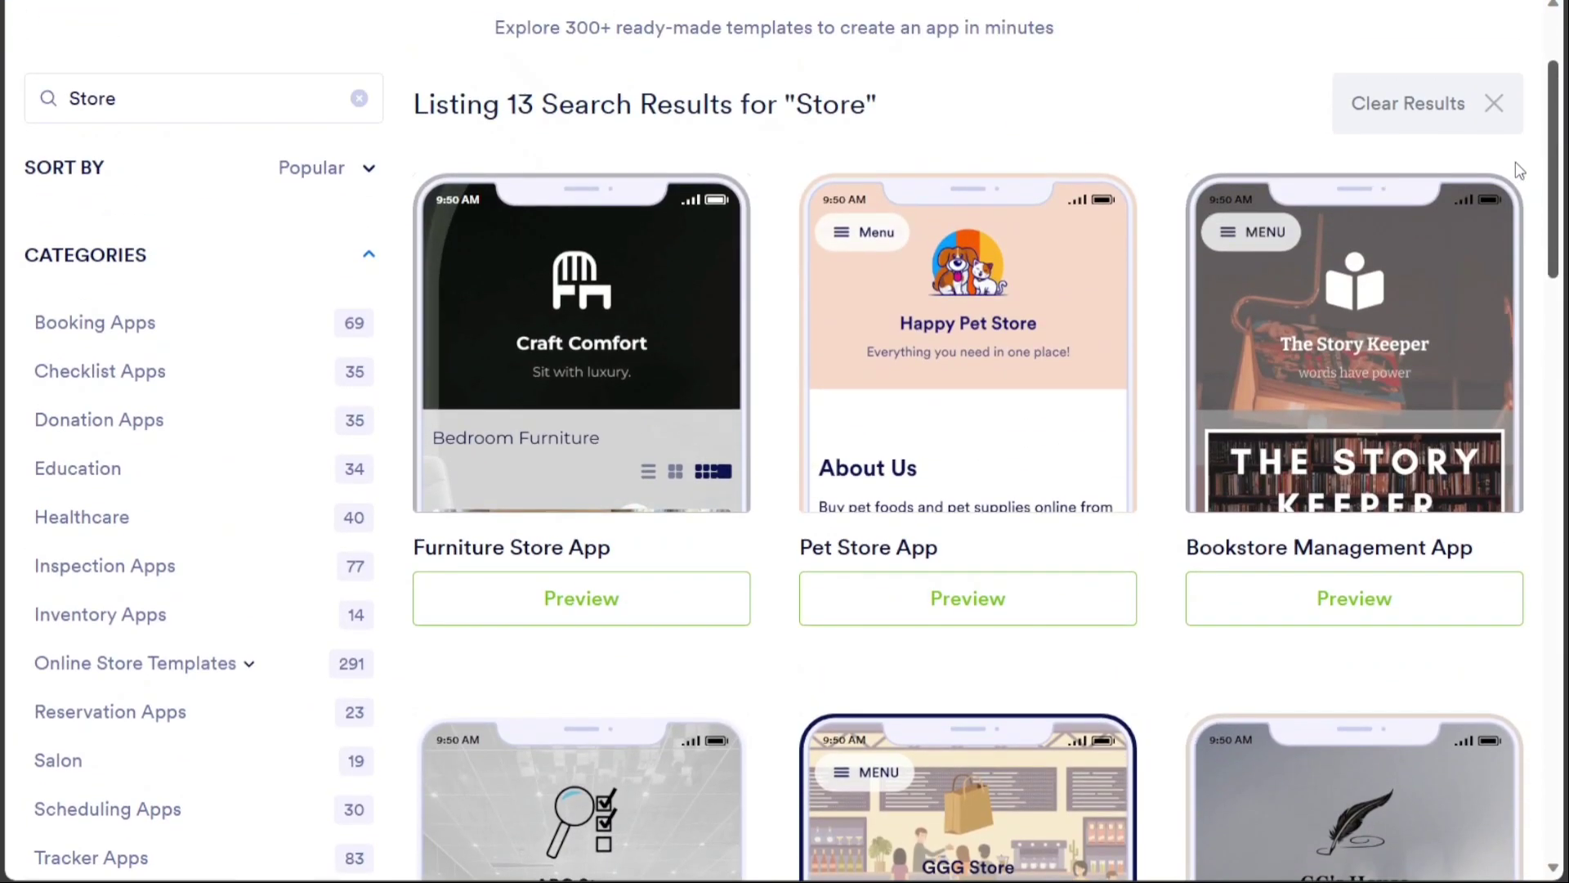
mouse_move(621, 384)
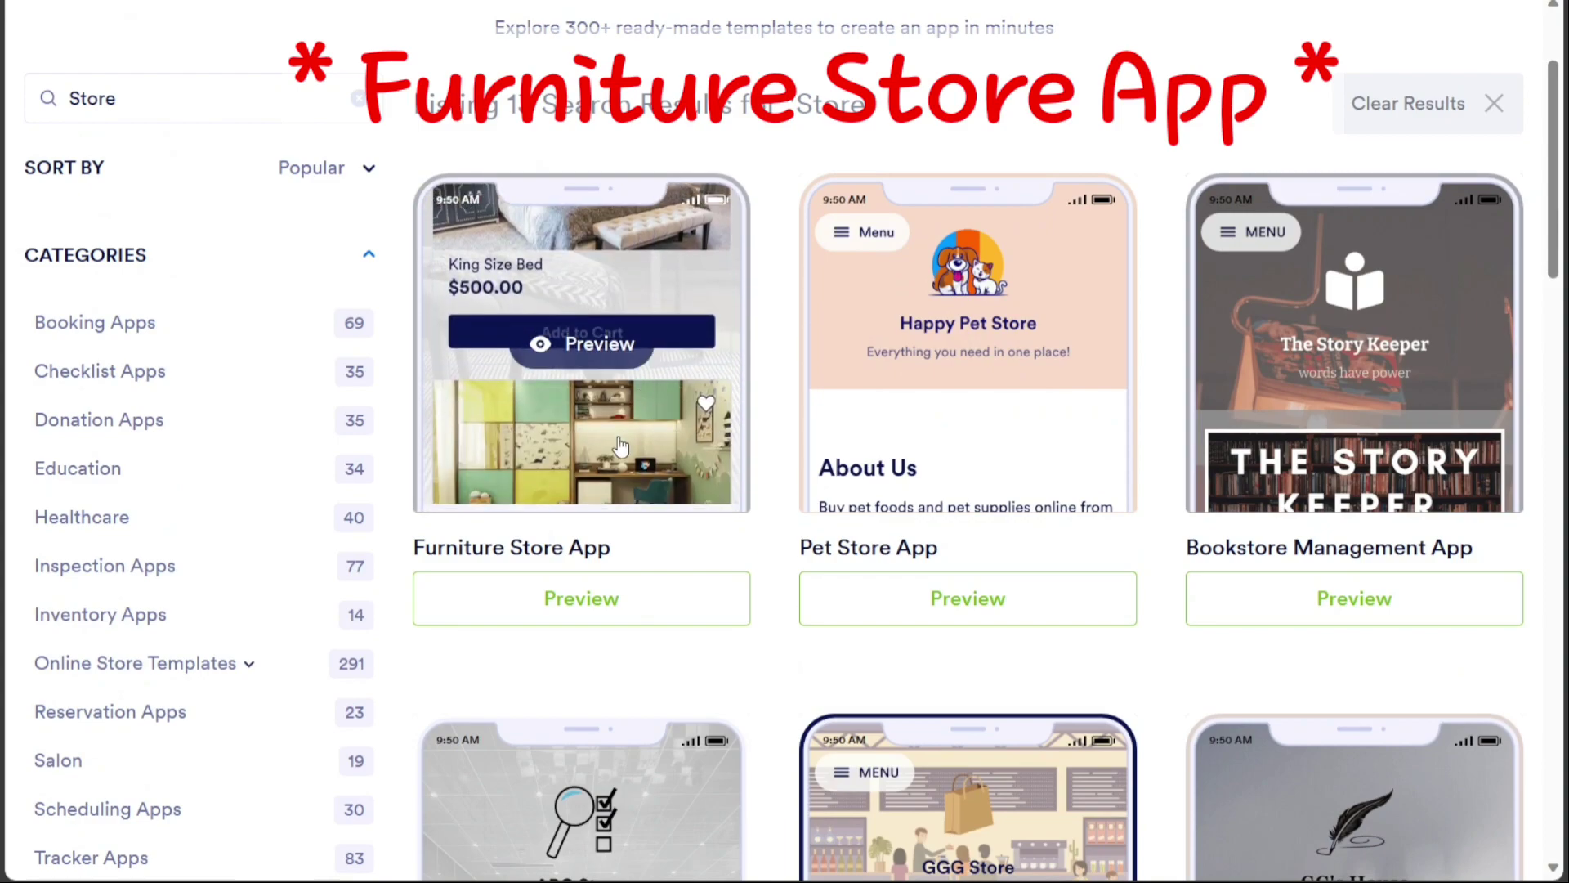
click(582, 600)
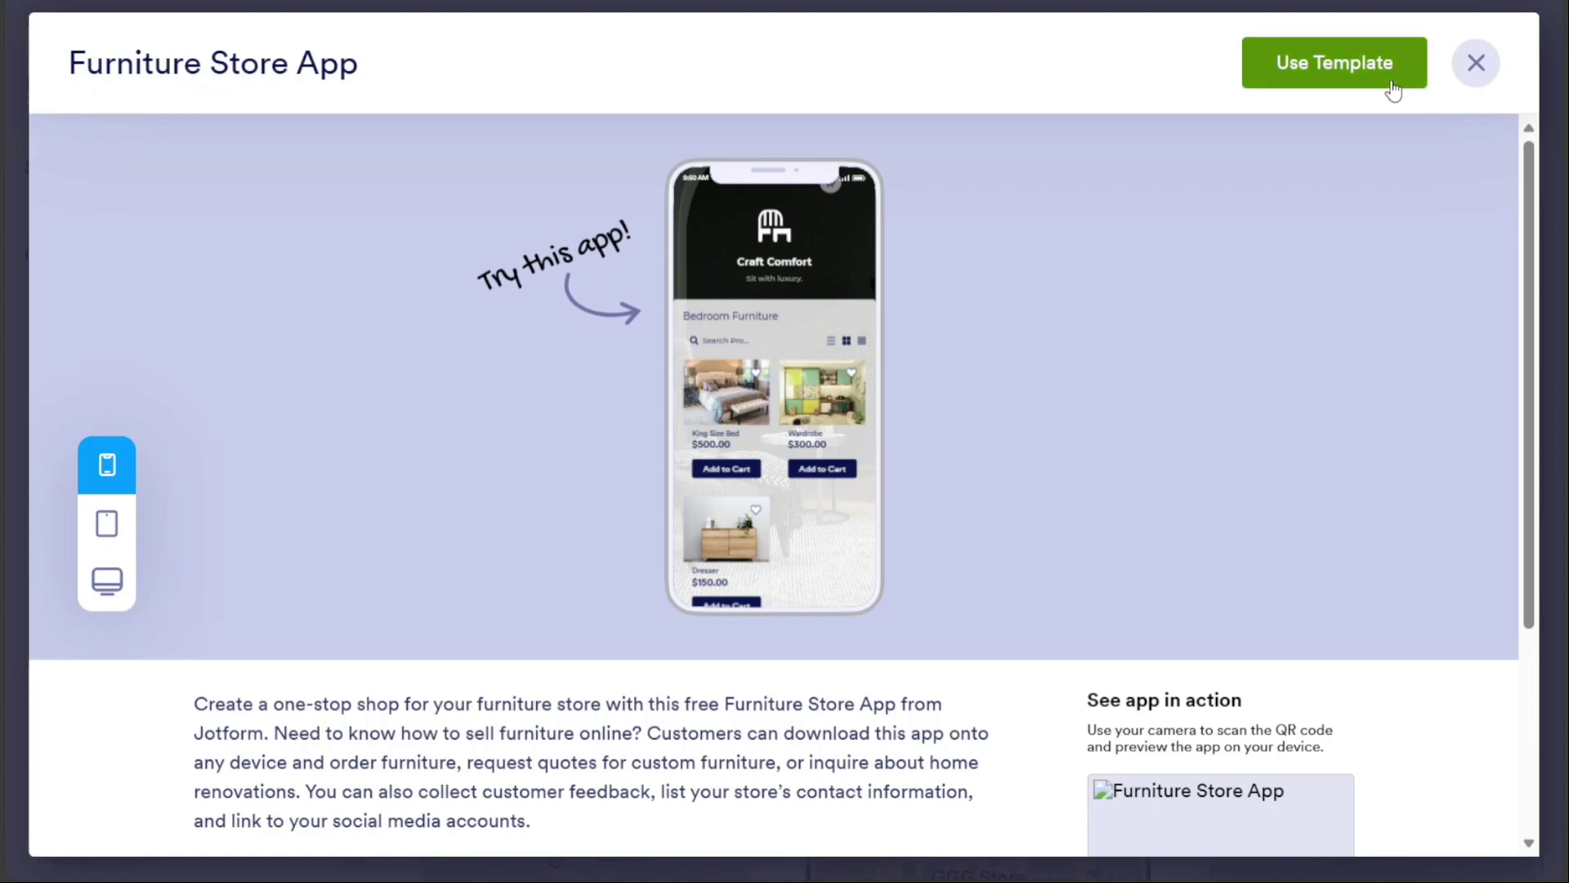
click(1341, 75)
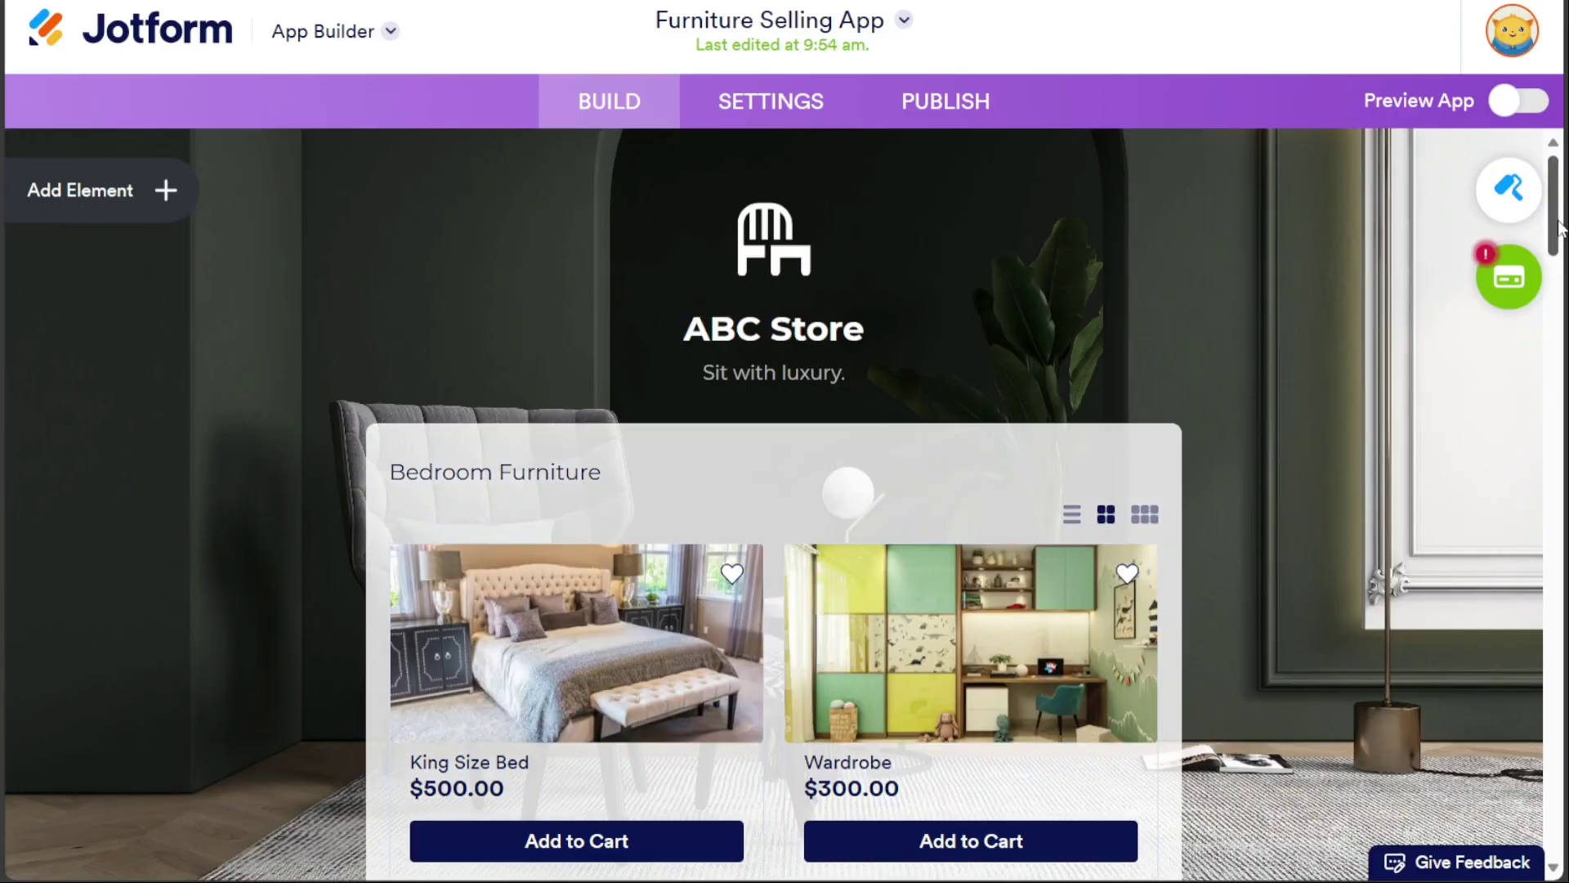
Step: Open the properties of the Wardrobe product in the Bedroom Furniture list
scroll(1557, 225, down, 5)
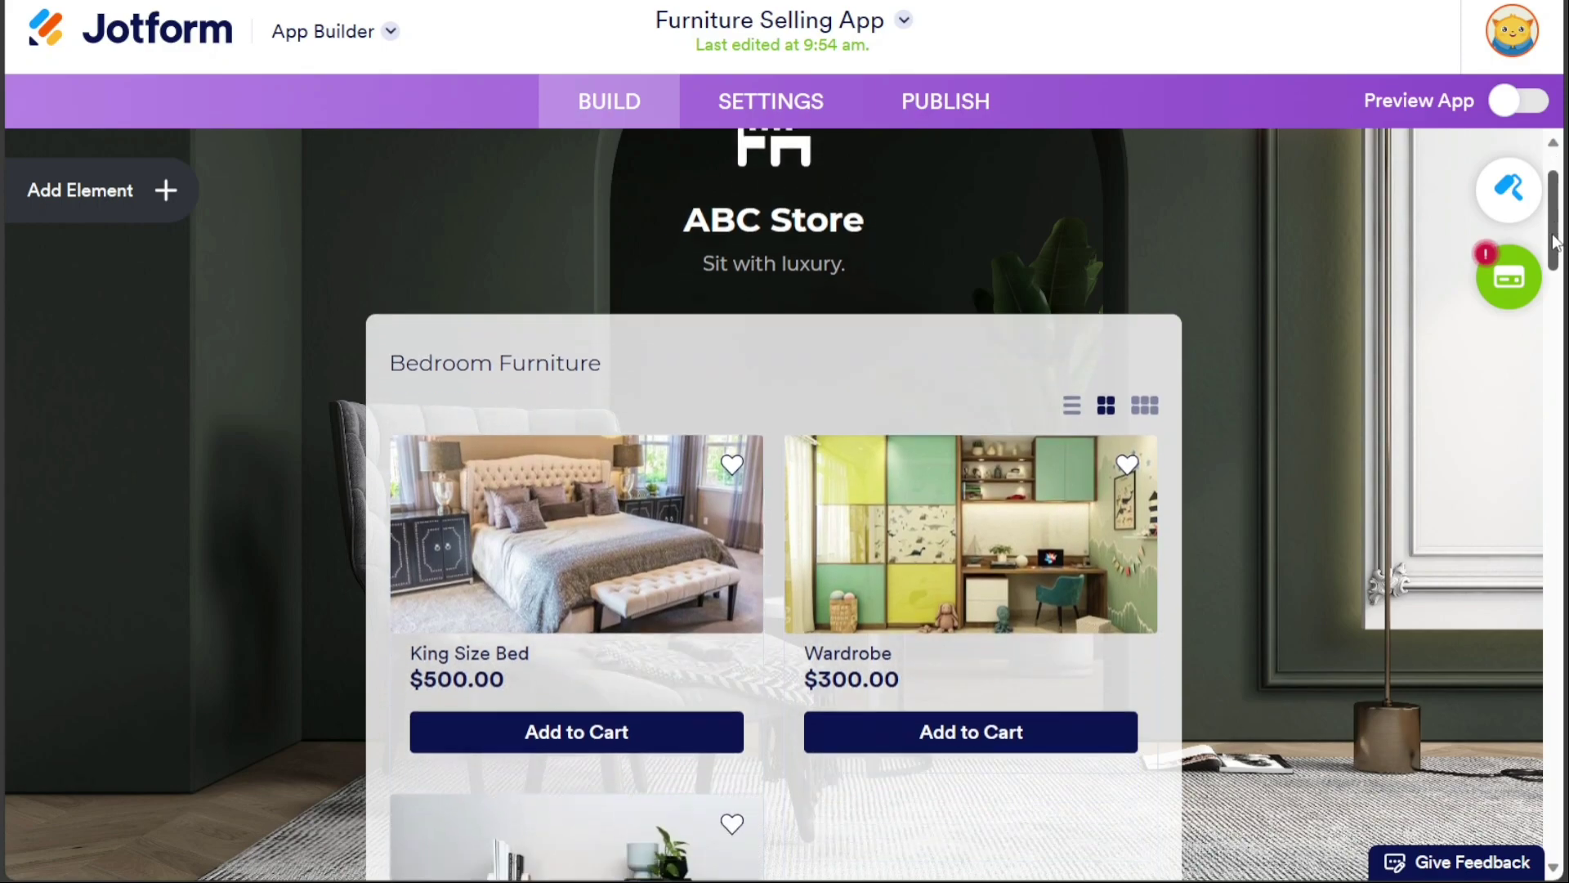
click(1032, 337)
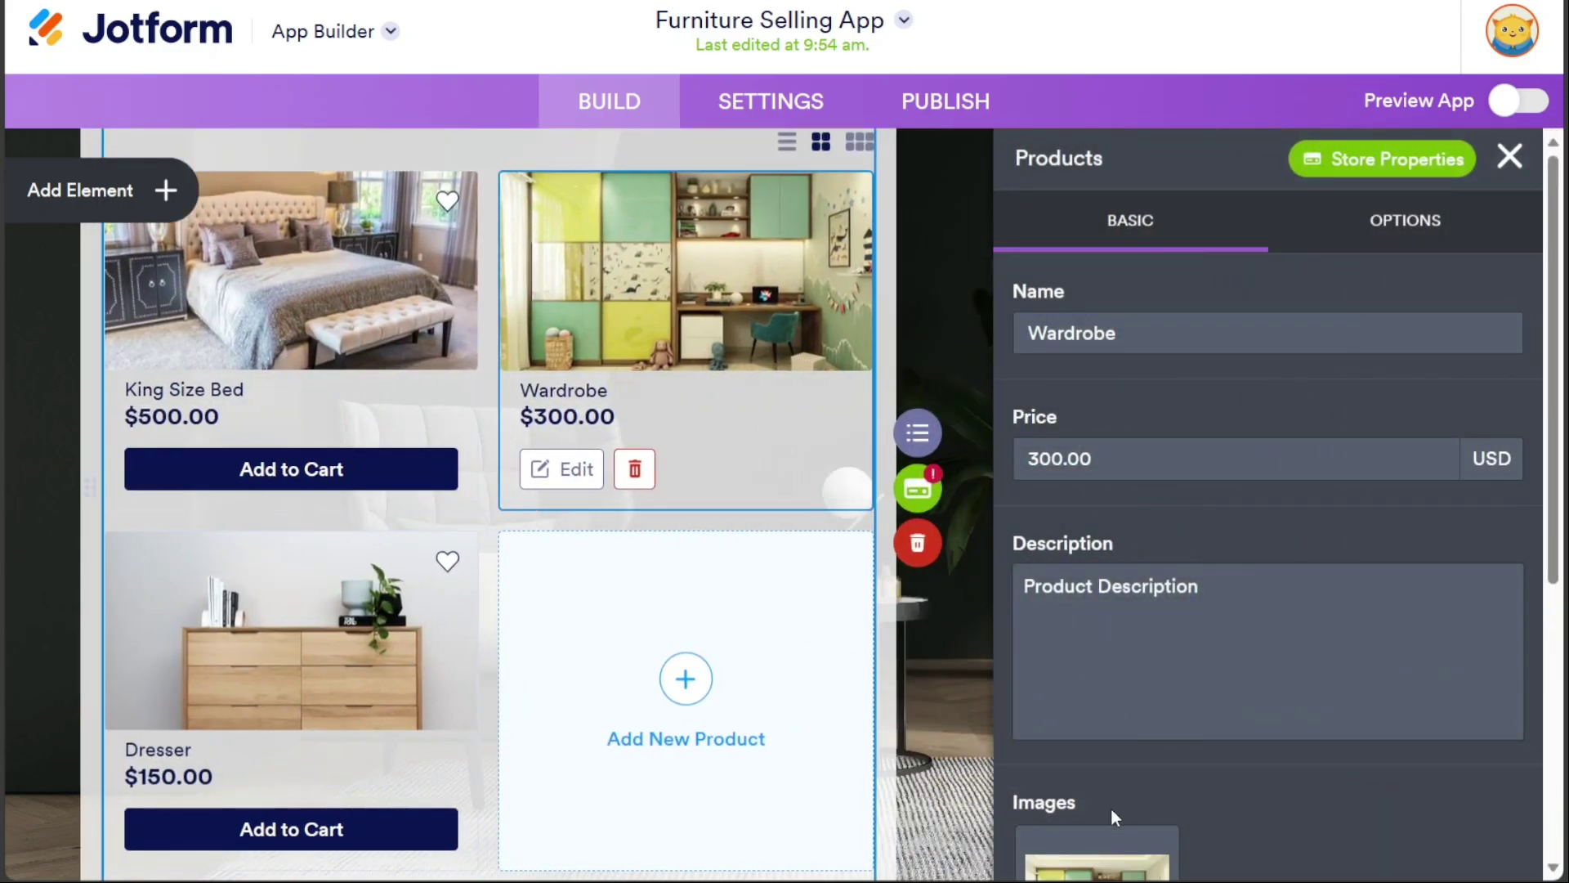
Step: Review the Wardrobe product's description and image settings, close its properties, and look over the Bedroom Furniture list
scroll(1336, 670, down, 3)
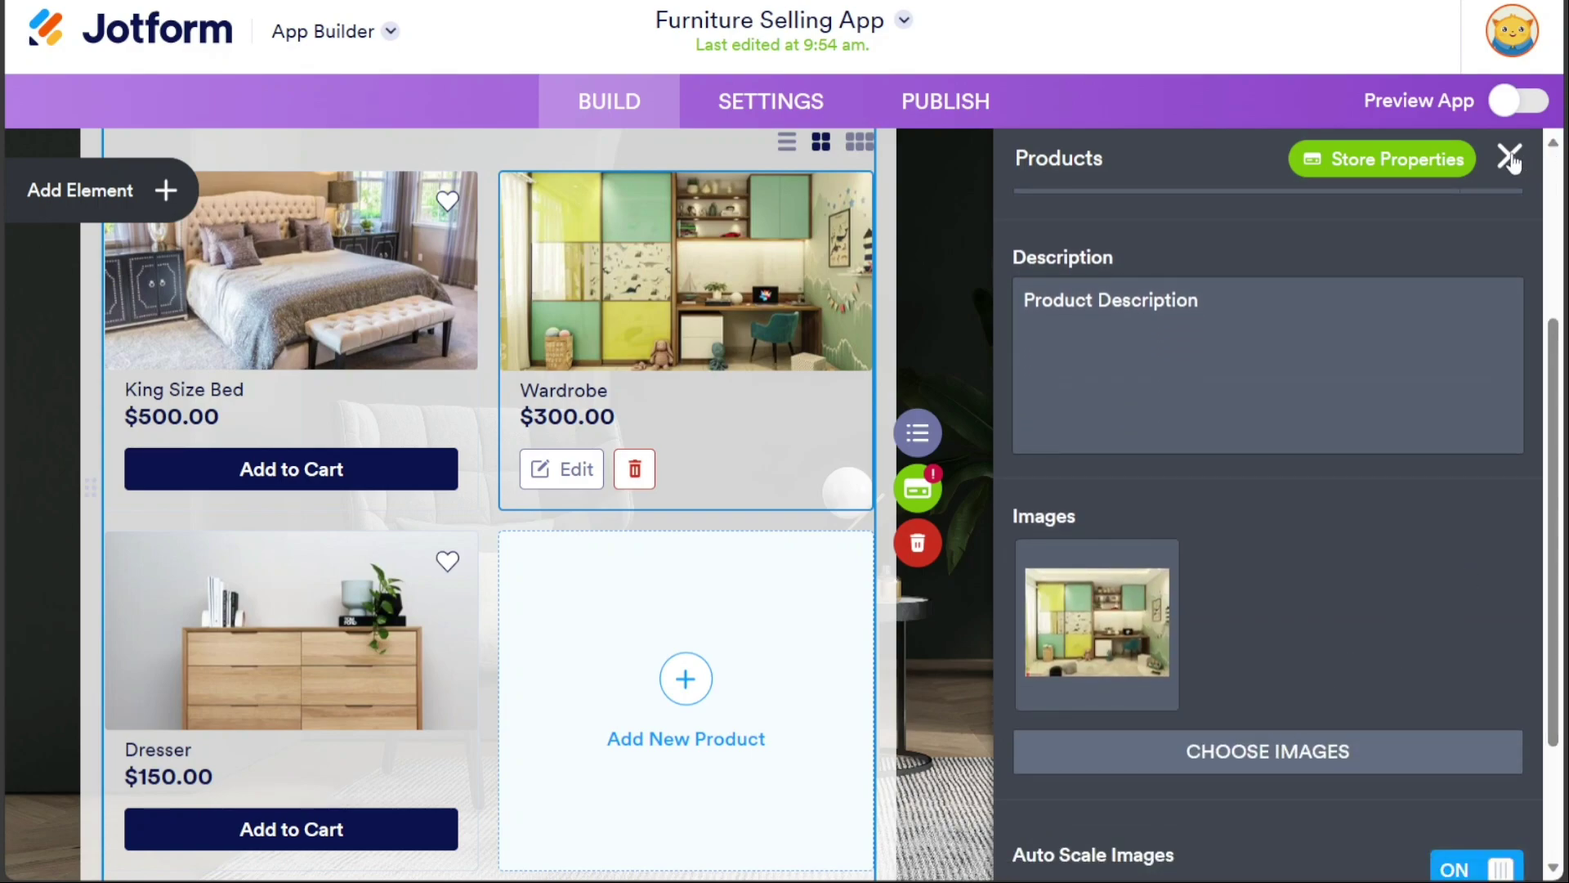
click(1509, 155)
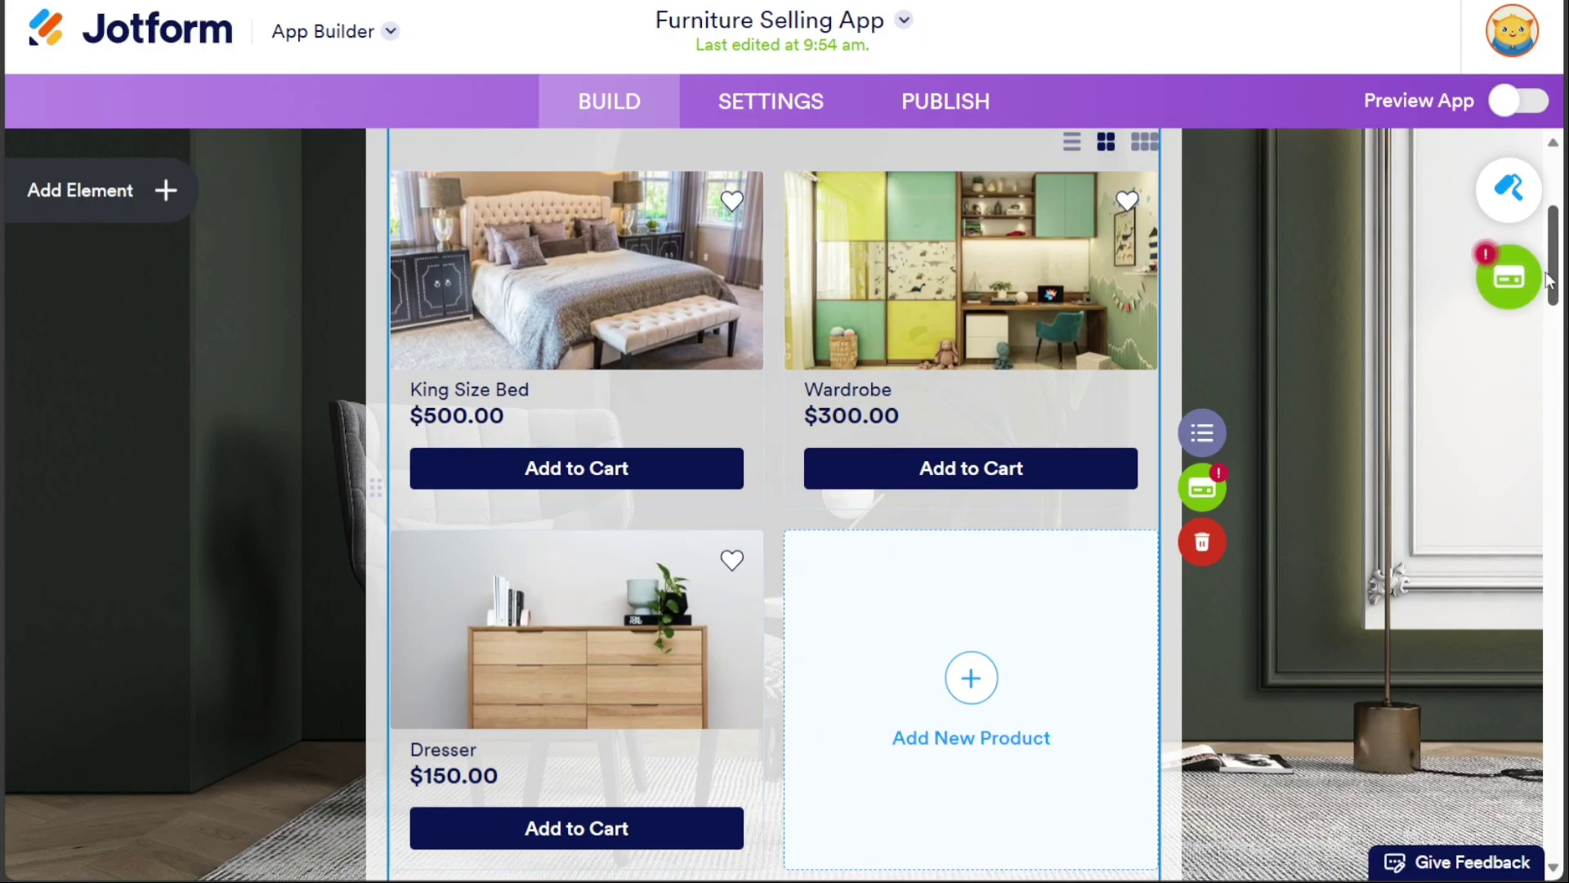
drag(1560, 279, 1557, 235)
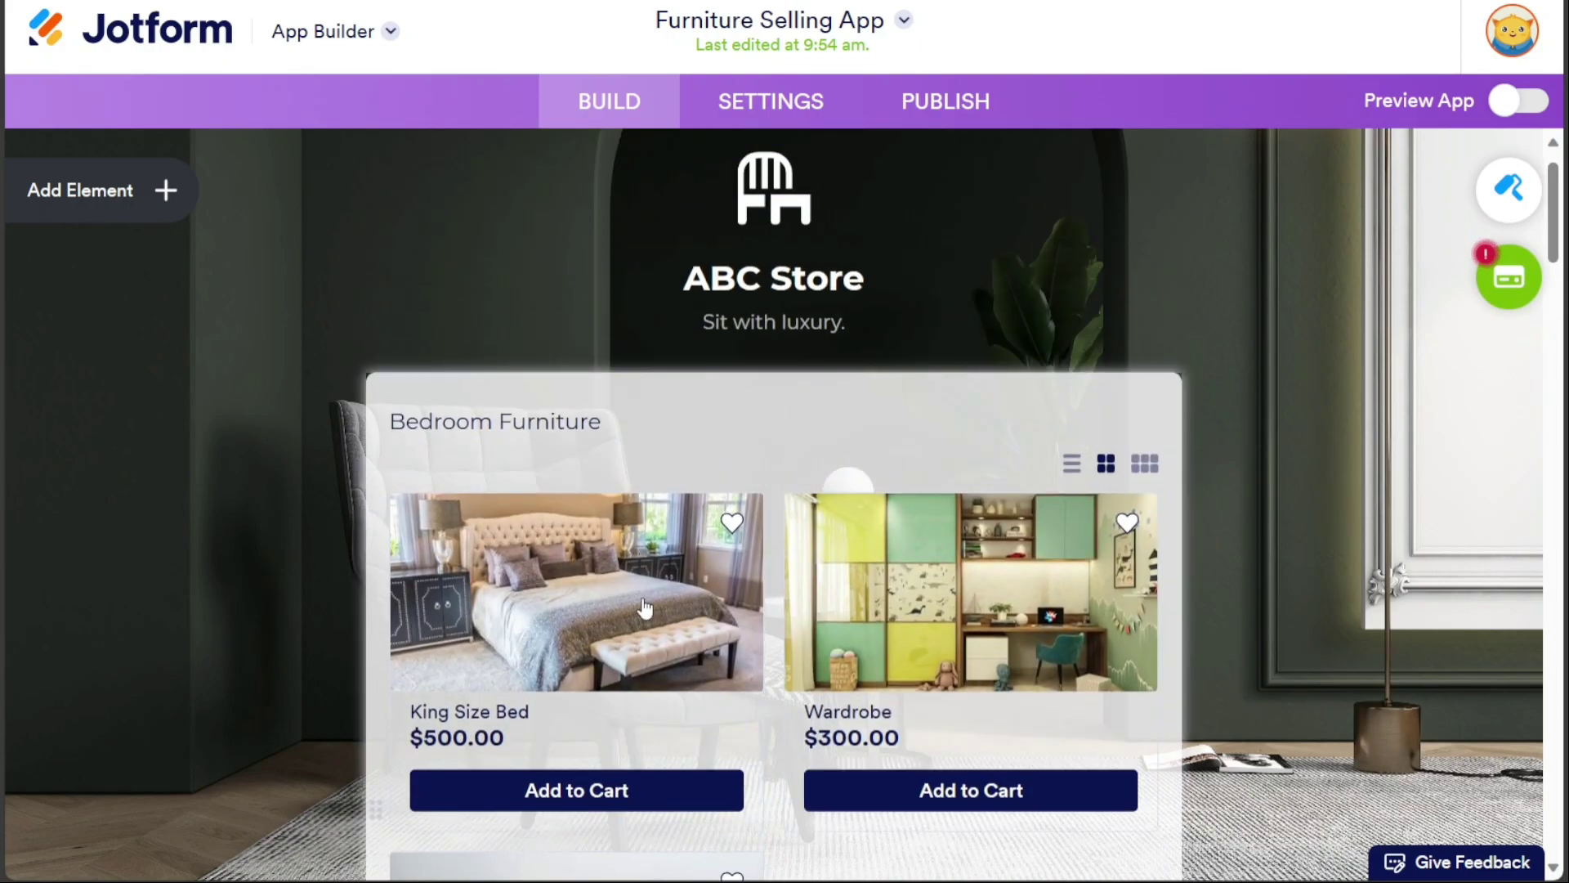
scroll(646, 607, down, 1)
scroll(645, 607, down, 2)
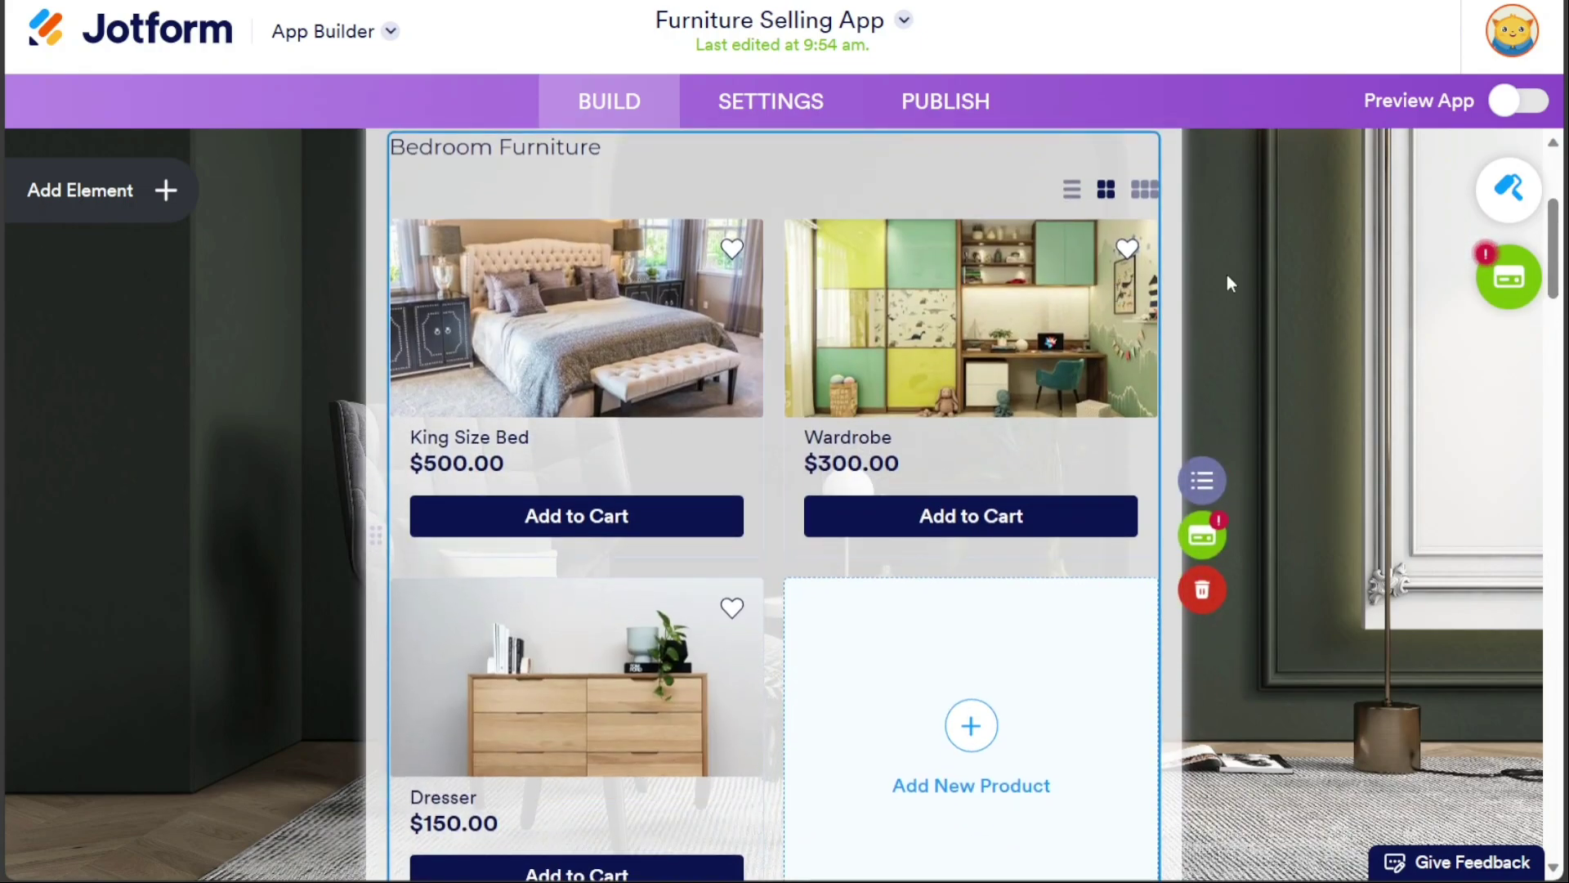
Step: Change the app title in the app header to "Demo Store"
drag(1554, 272, 1555, 206)
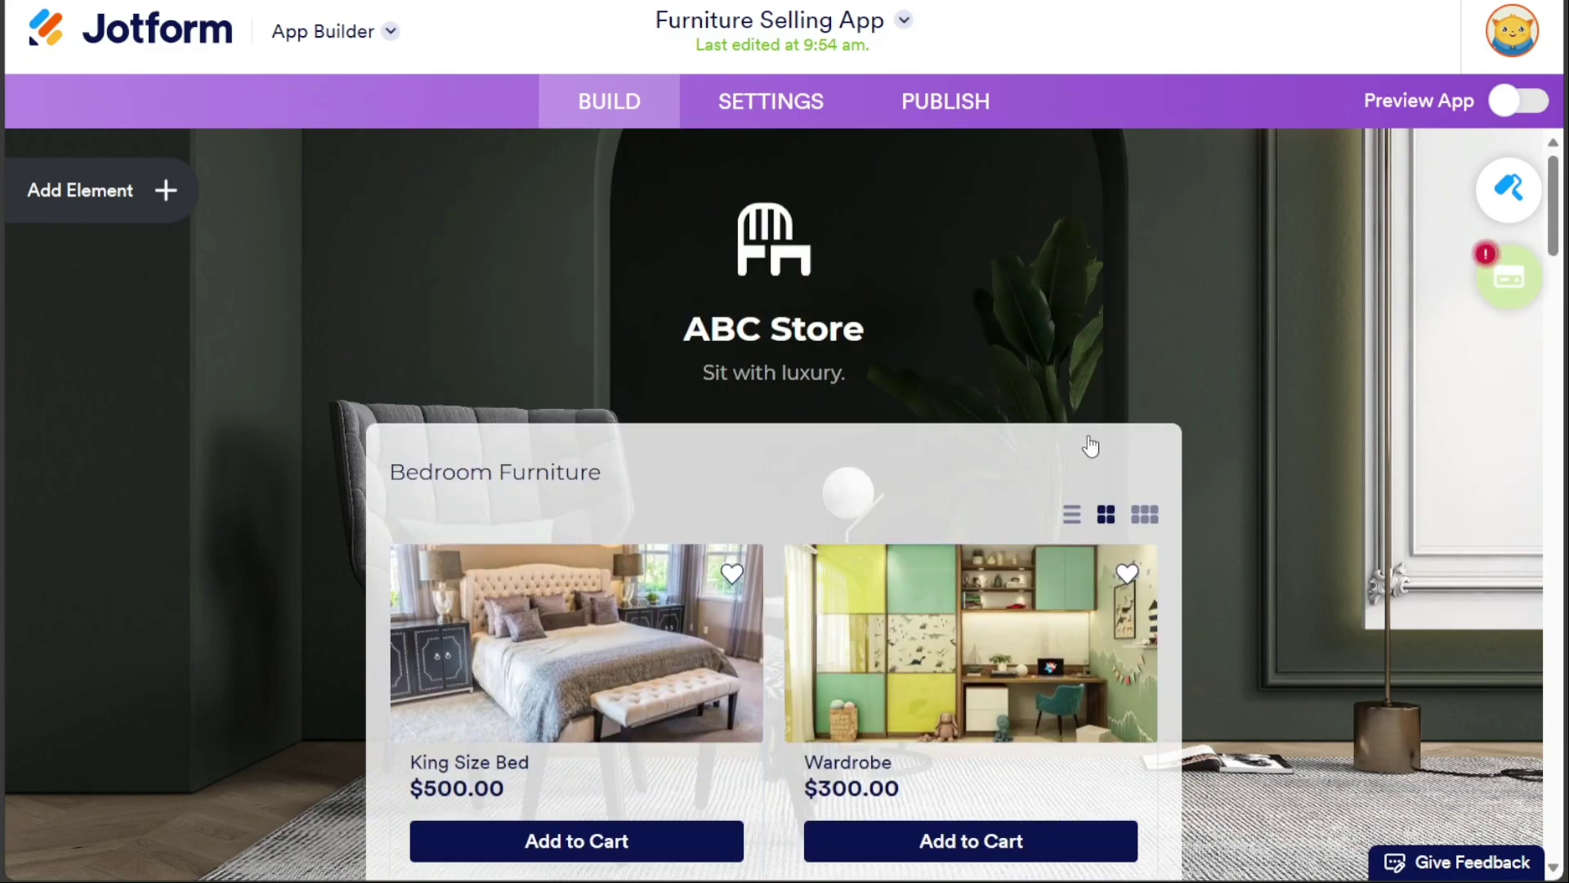
click(759, 330)
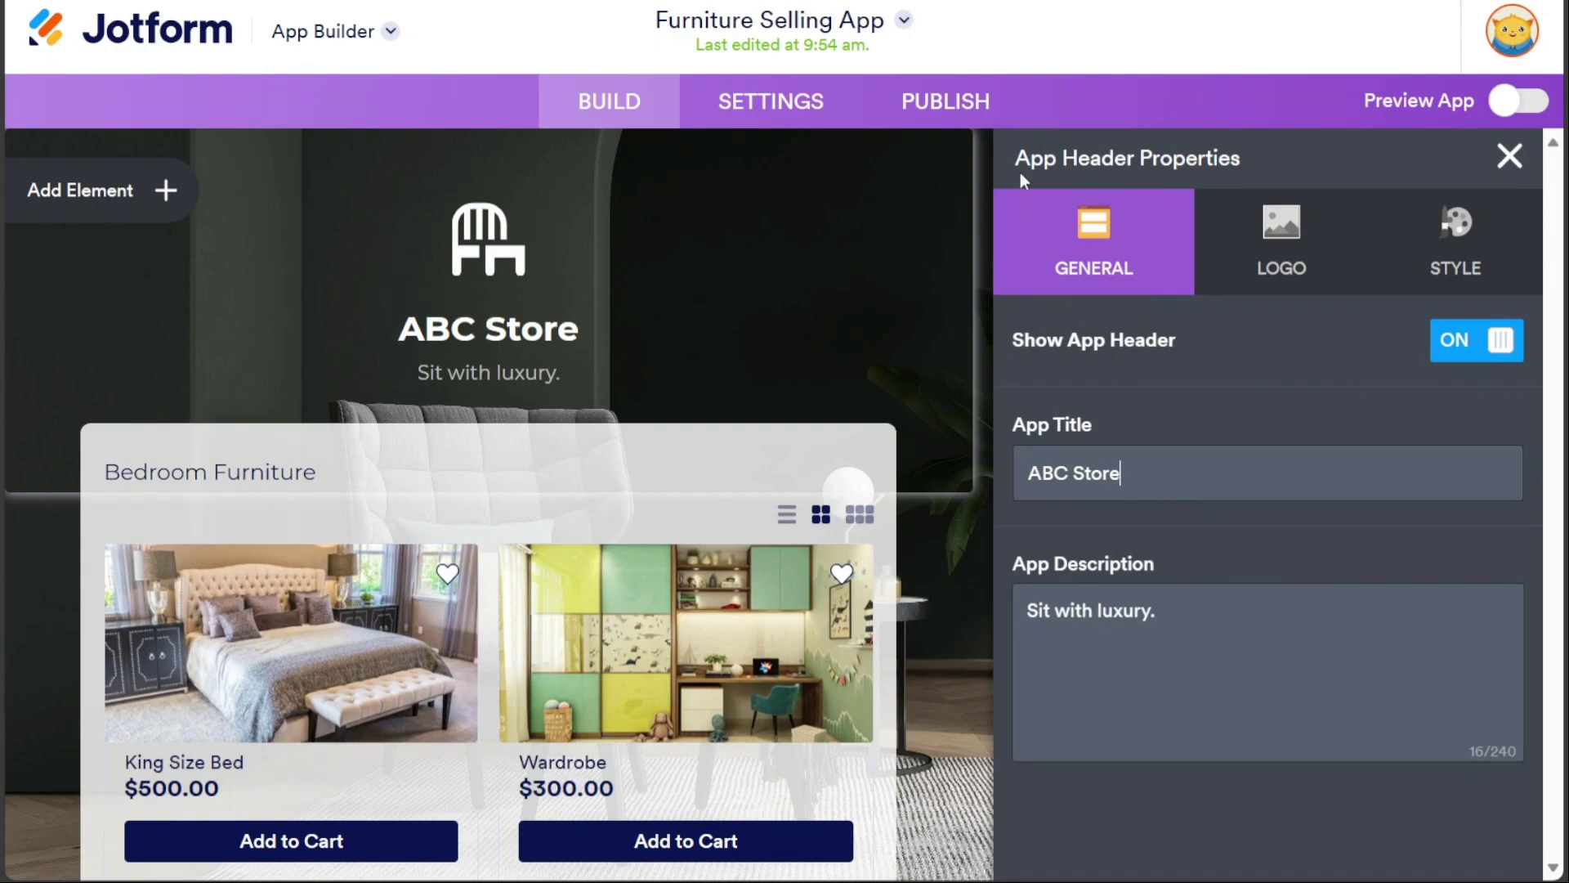
drag(1111, 472, 1017, 461)
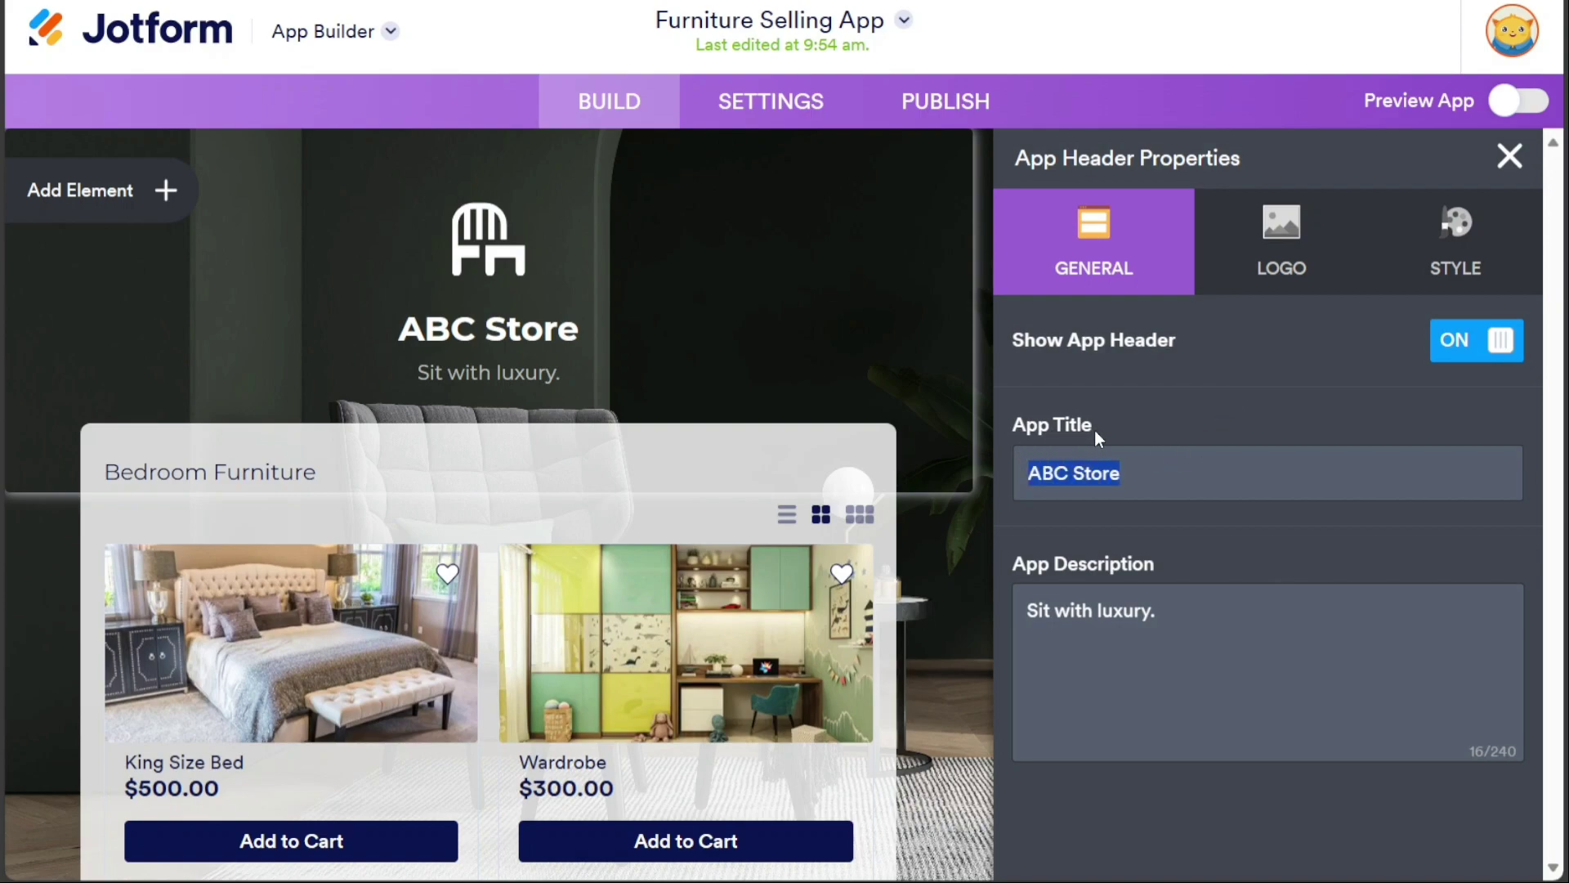
text(Demo Store)
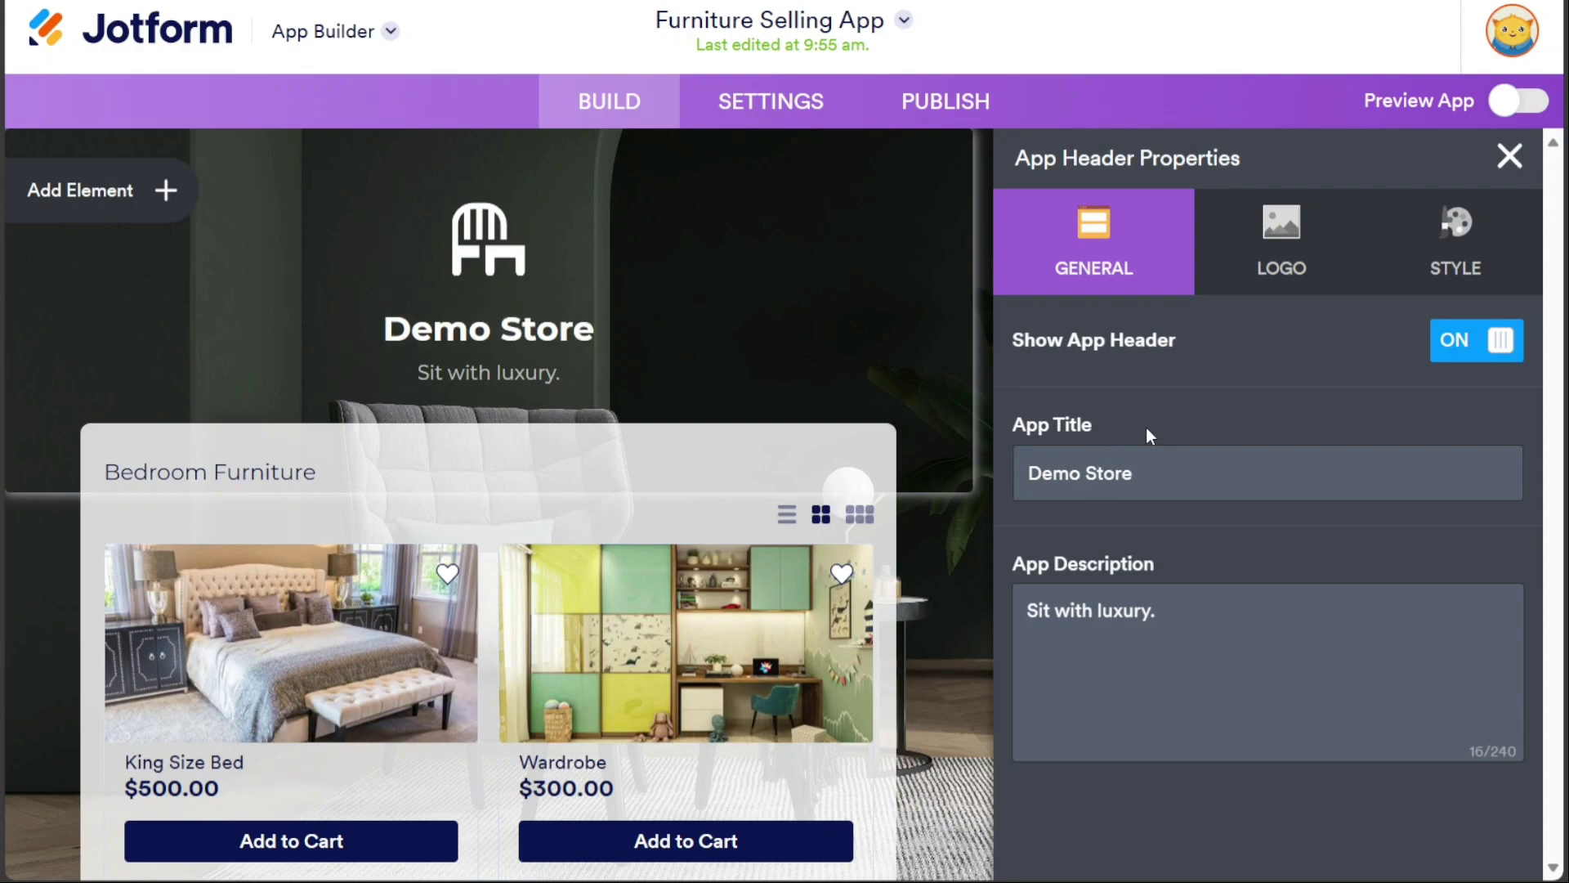
Step: View the app header's logo image settings and close the header properties
click(1279, 268)
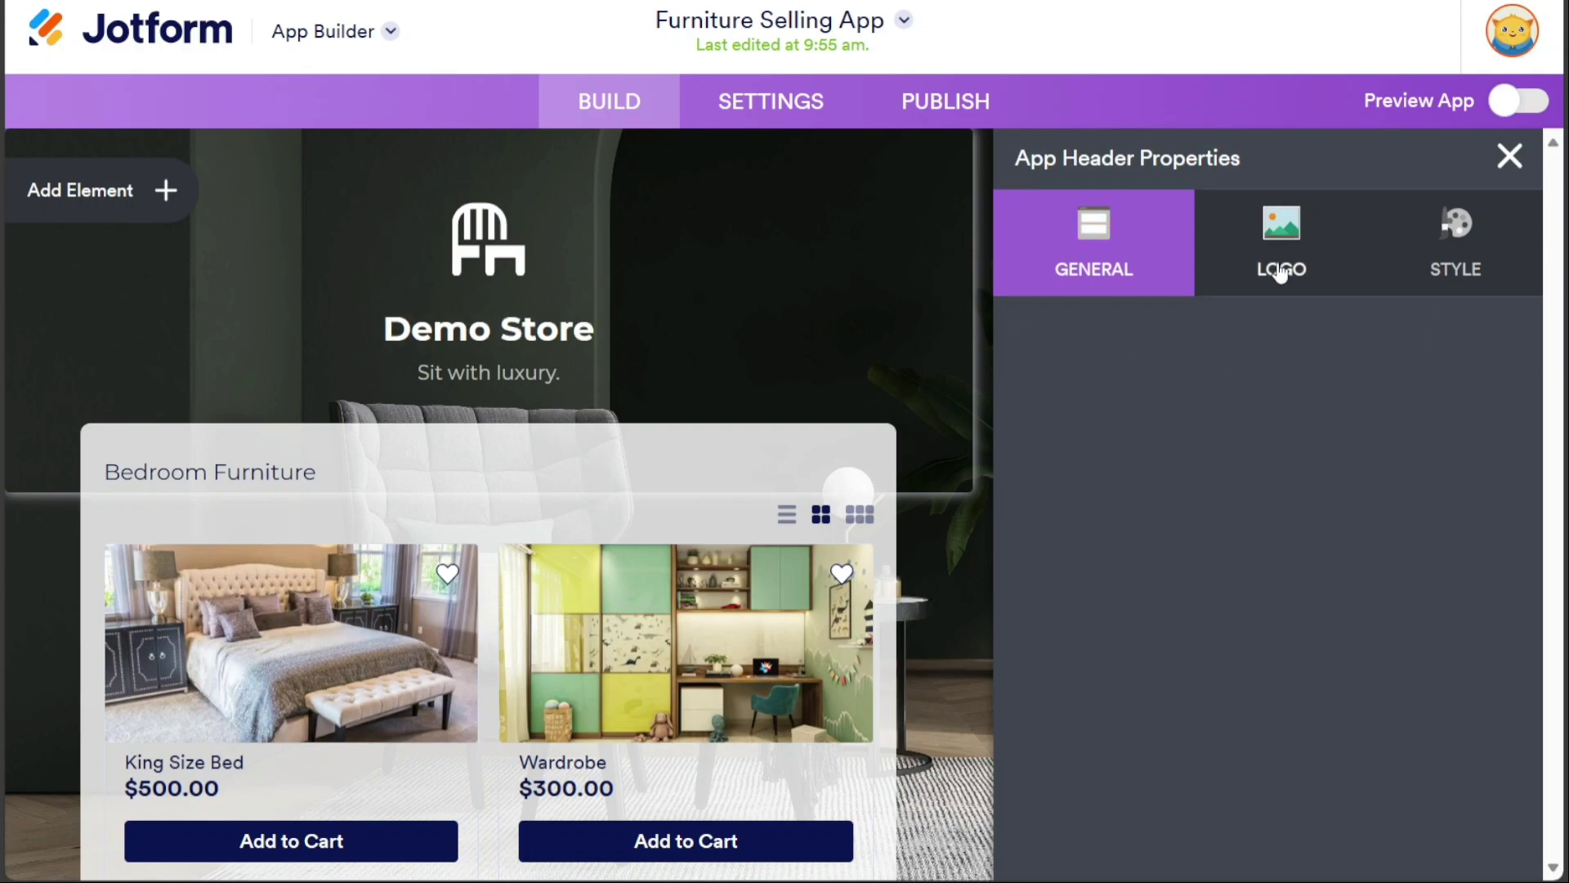
click(1132, 331)
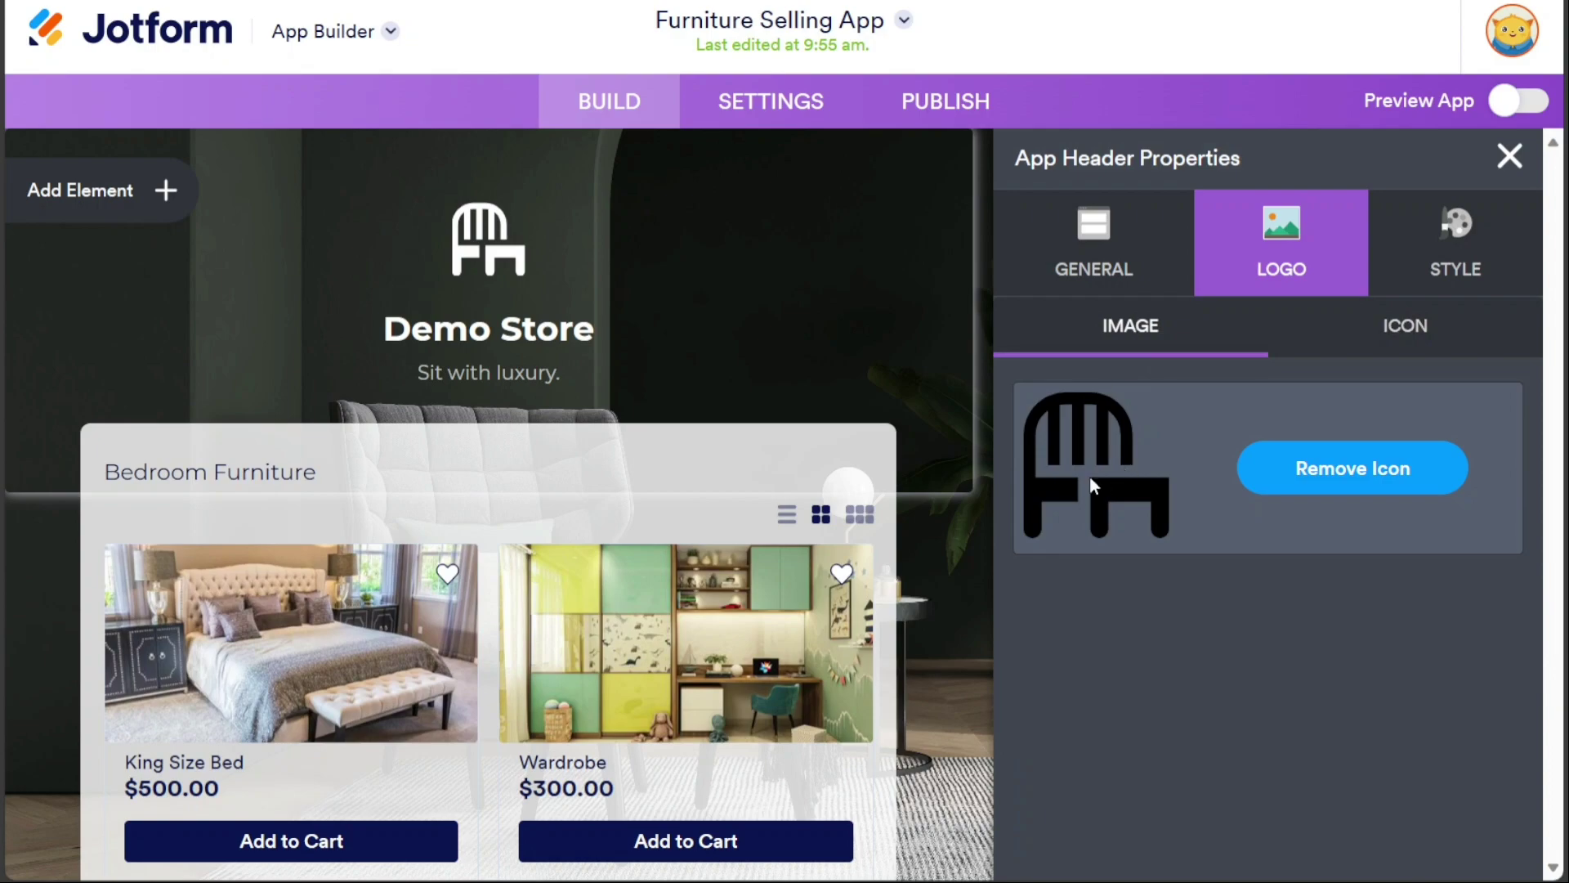
click(1509, 157)
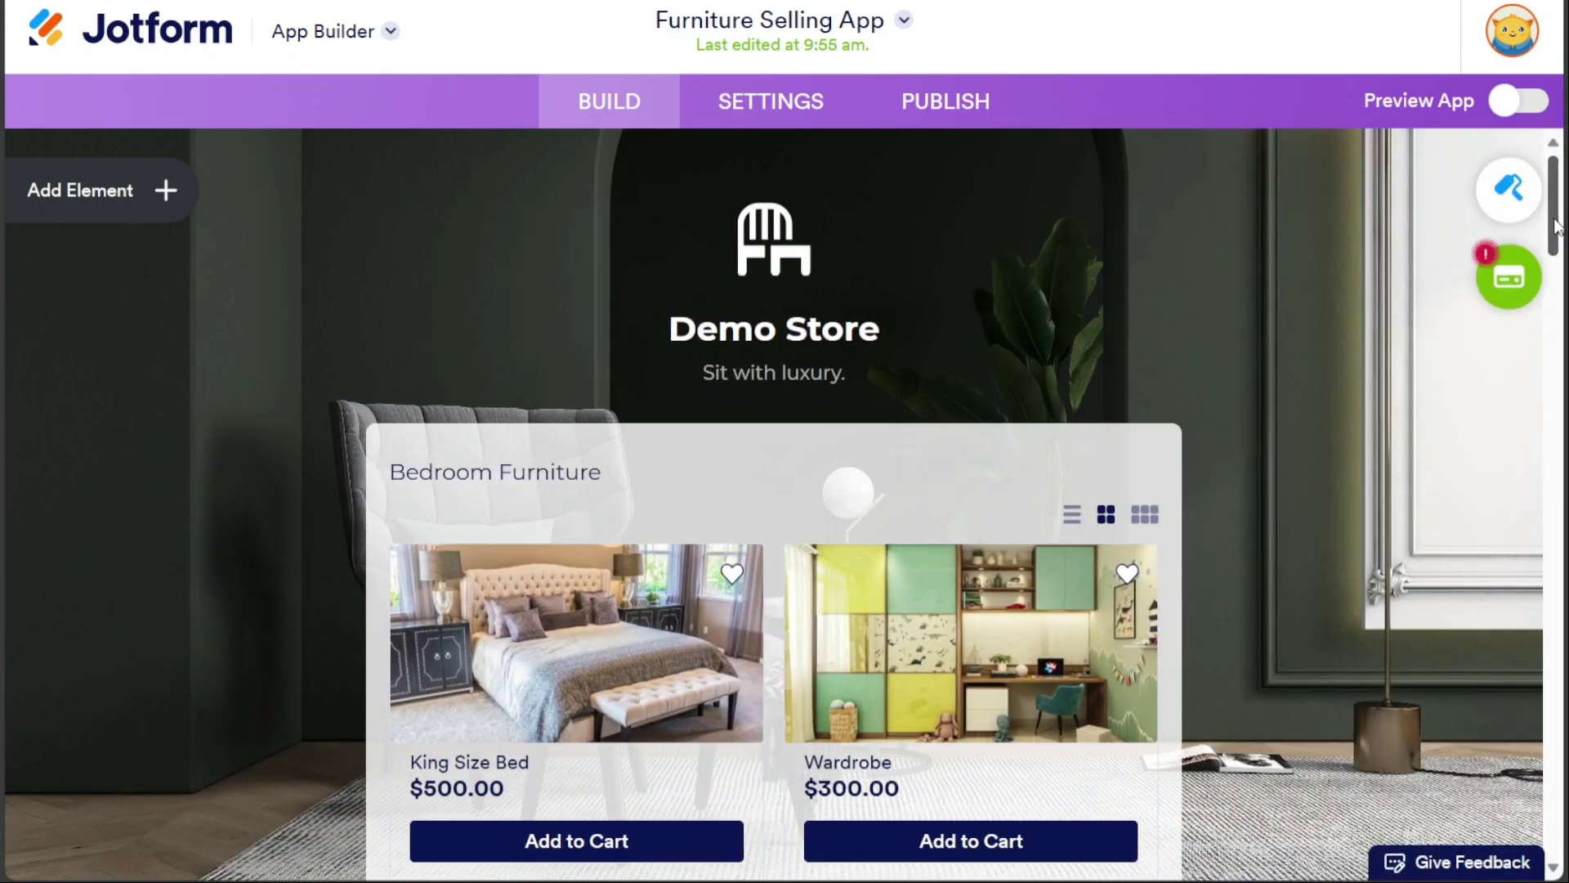
Step: Look through the widgets available among the app elements
scroll(1555, 227, down, 10)
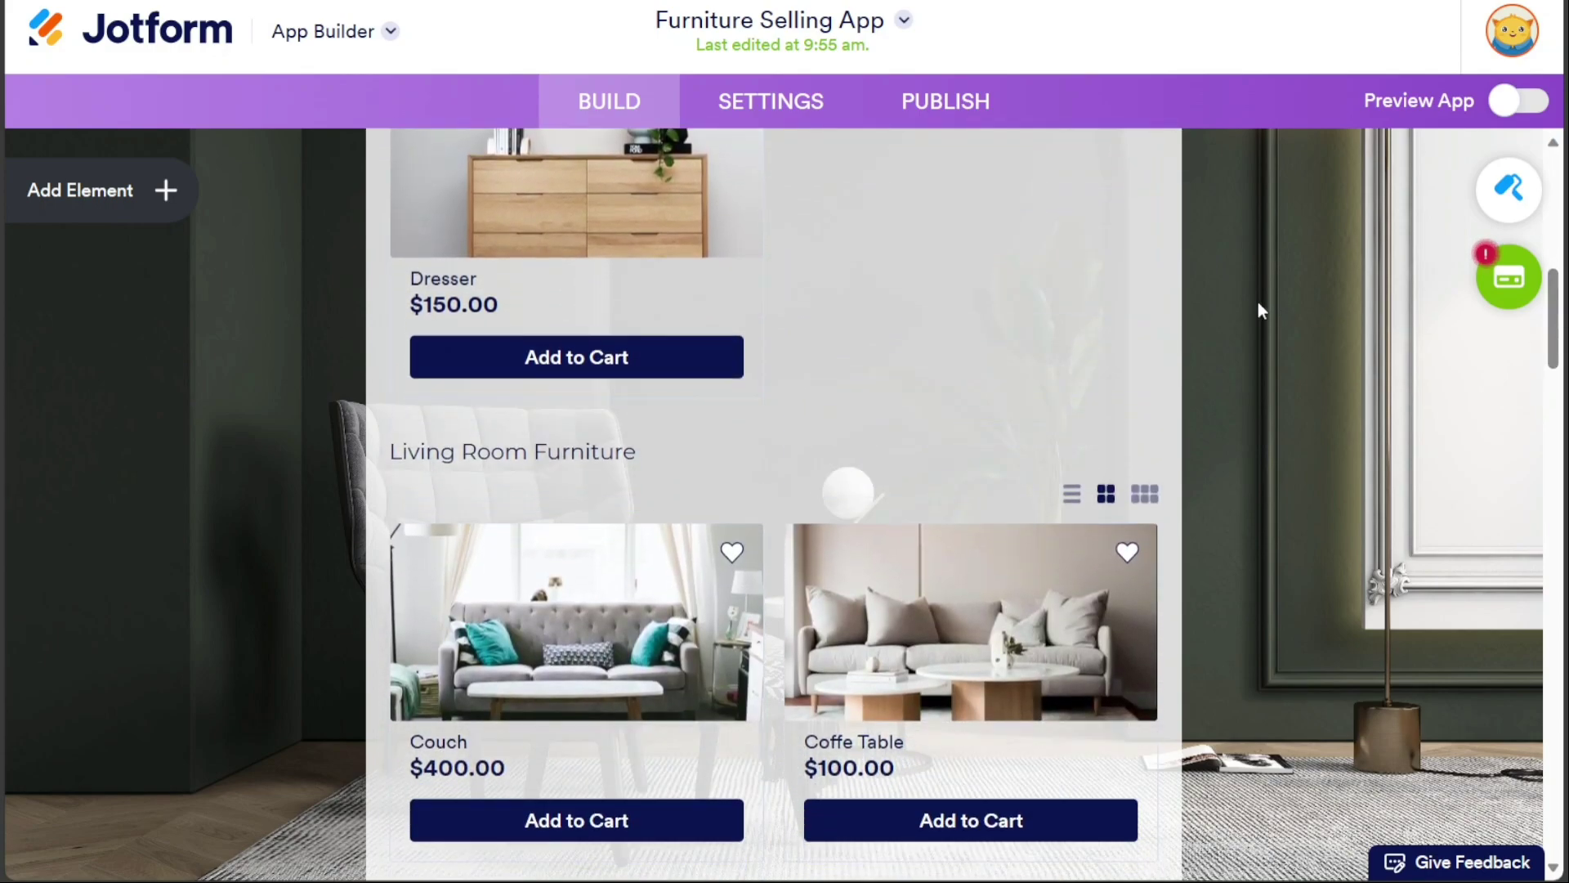
click(162, 193)
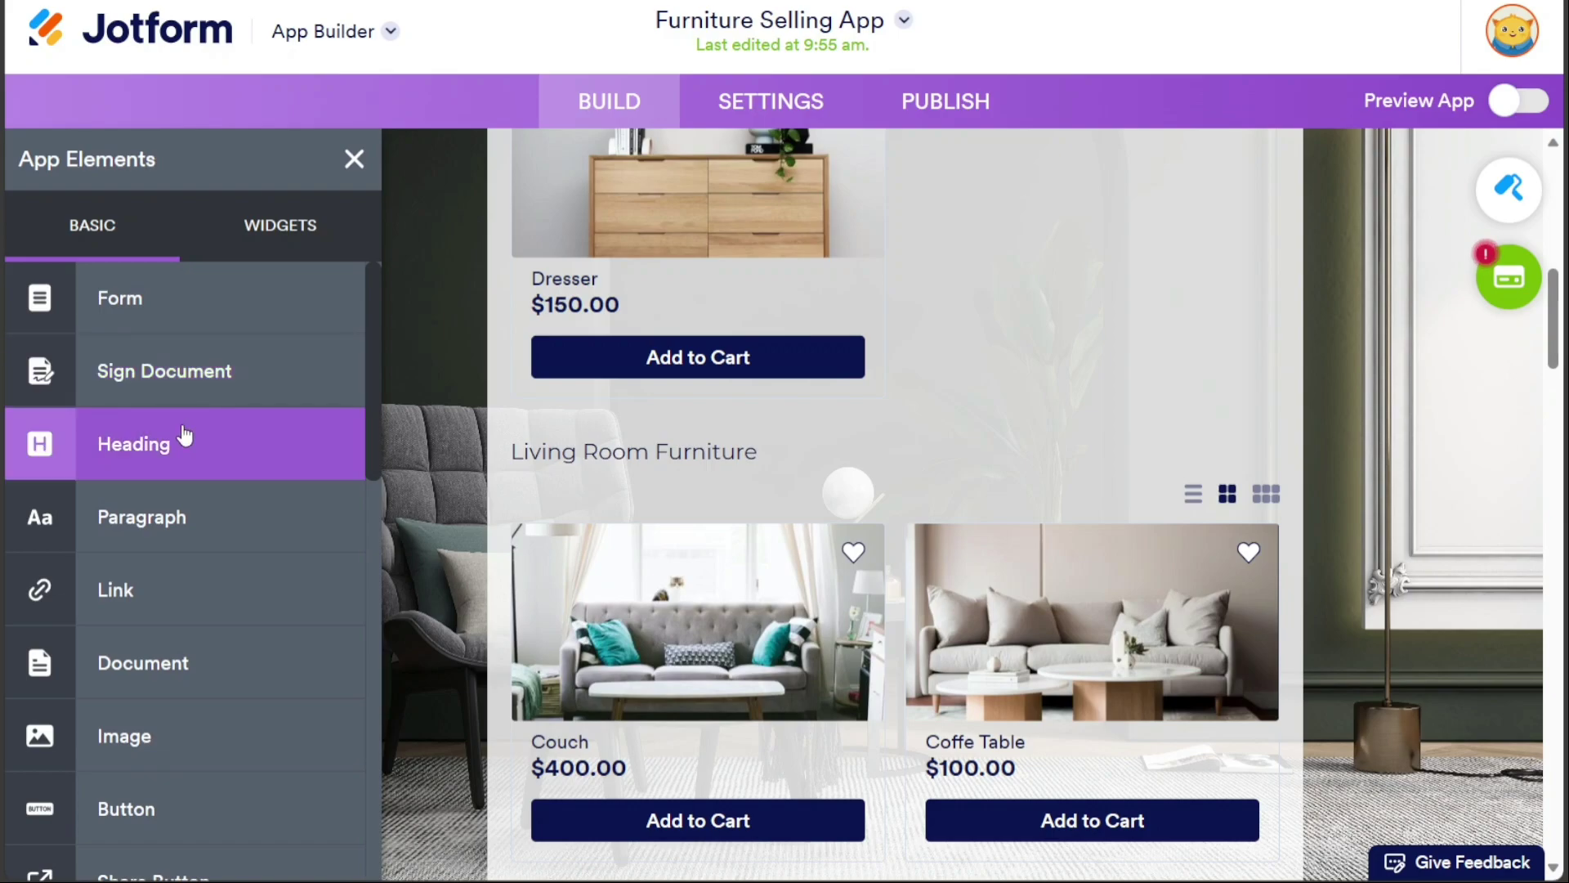
click(282, 243)
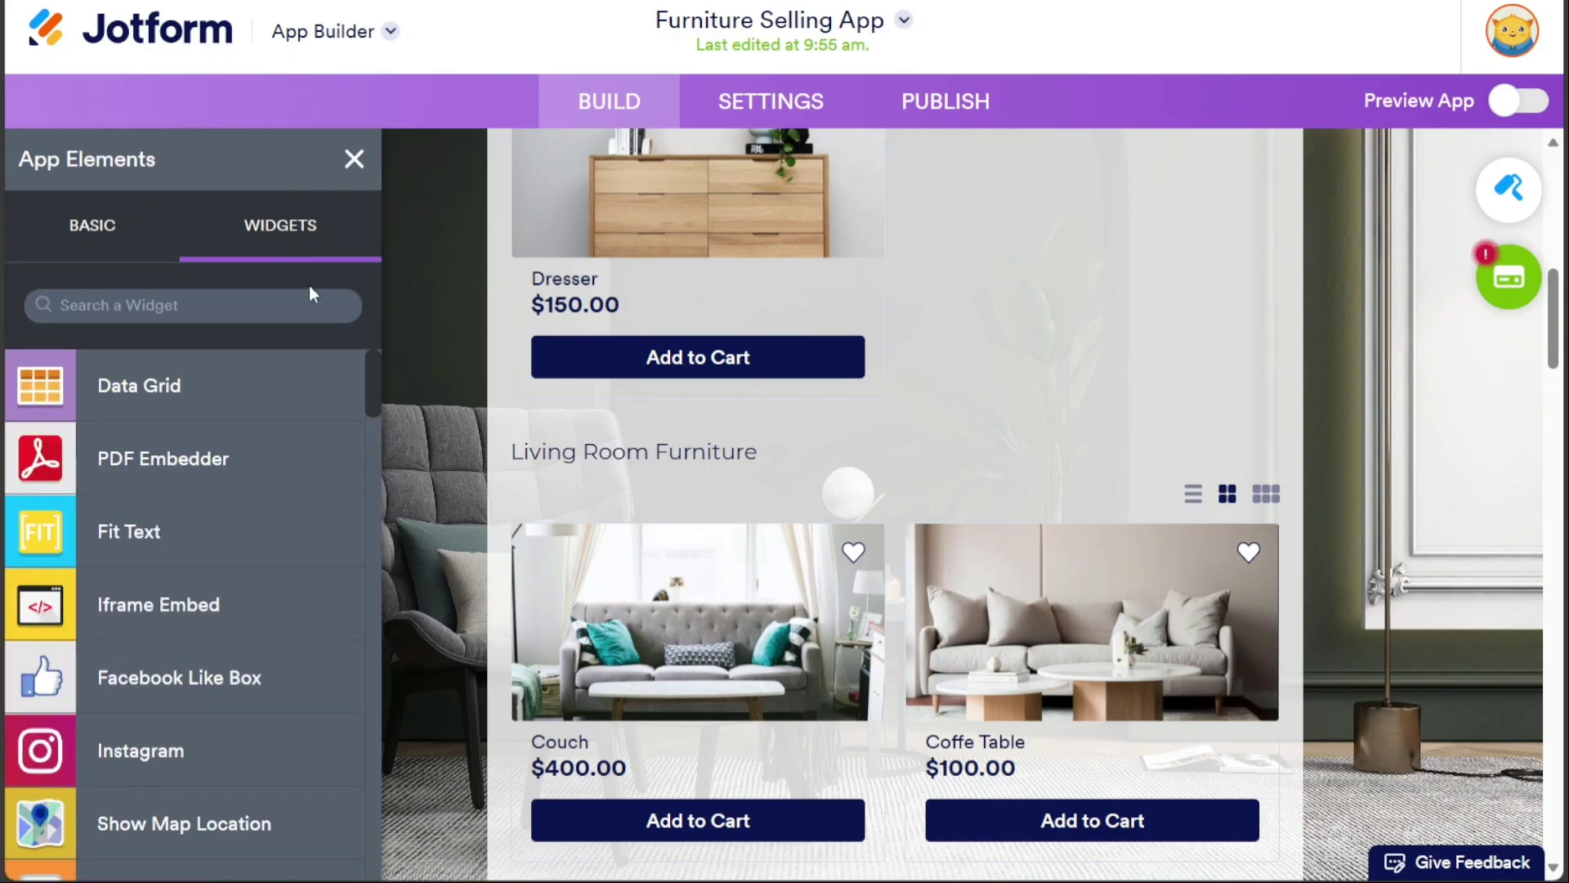
mouse_move(373, 389)
mouse_down()
mouse_move(354, 547)
mouse_move(366, 367)
mouse_up()
Step: Add a Product List payment element between the Bedroom Furniture and Living Room Furniture lists and close its properties
click(117, 227)
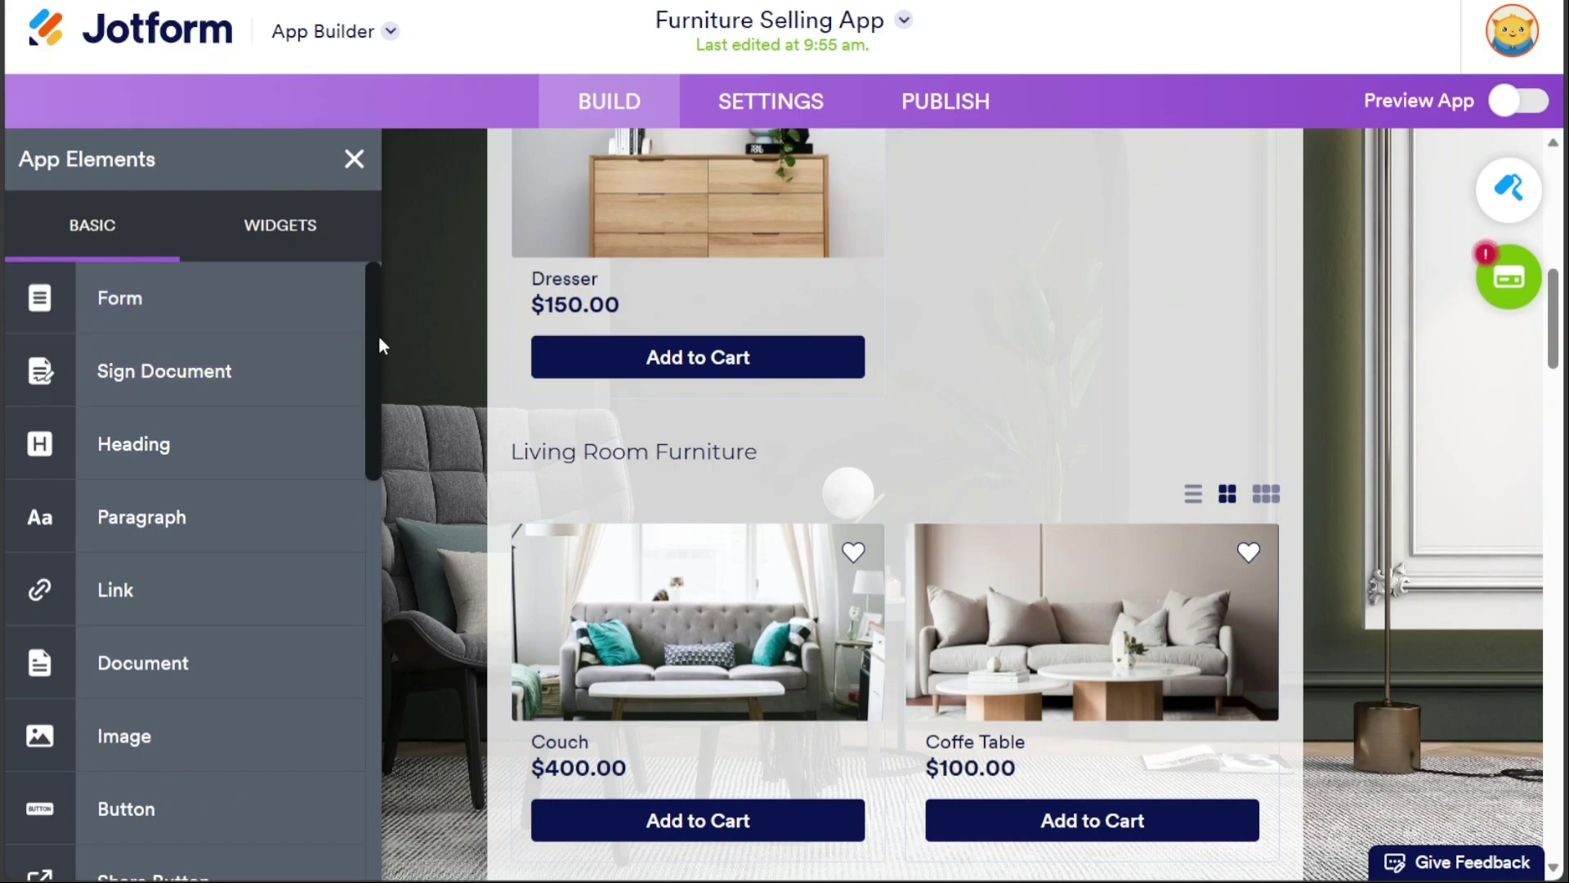
drag(371, 337, 360, 507)
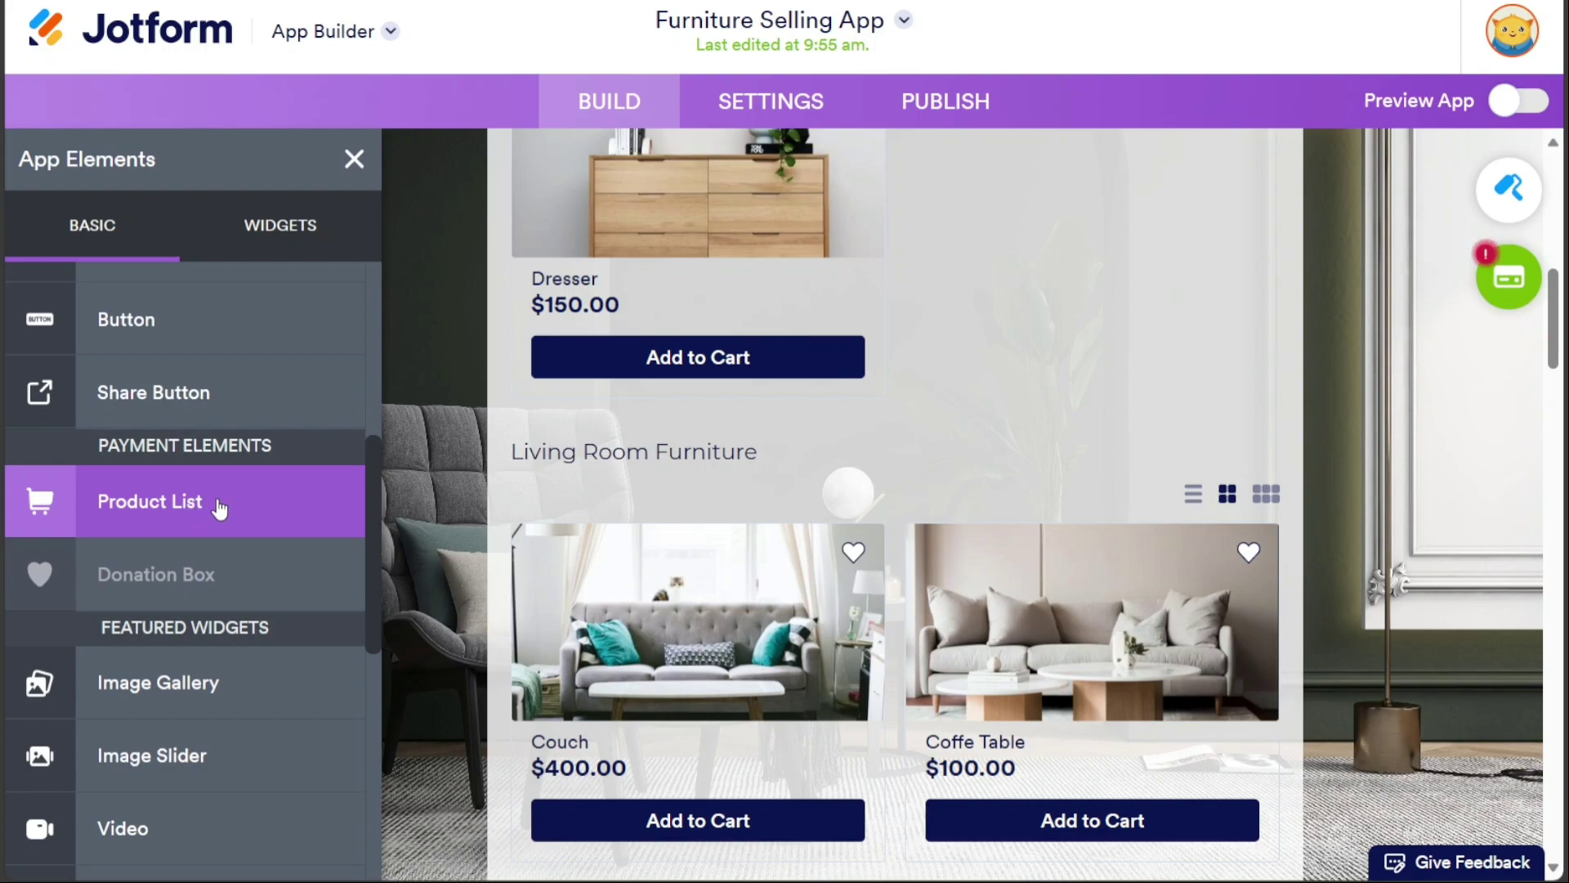
drag(224, 507, 836, 435)
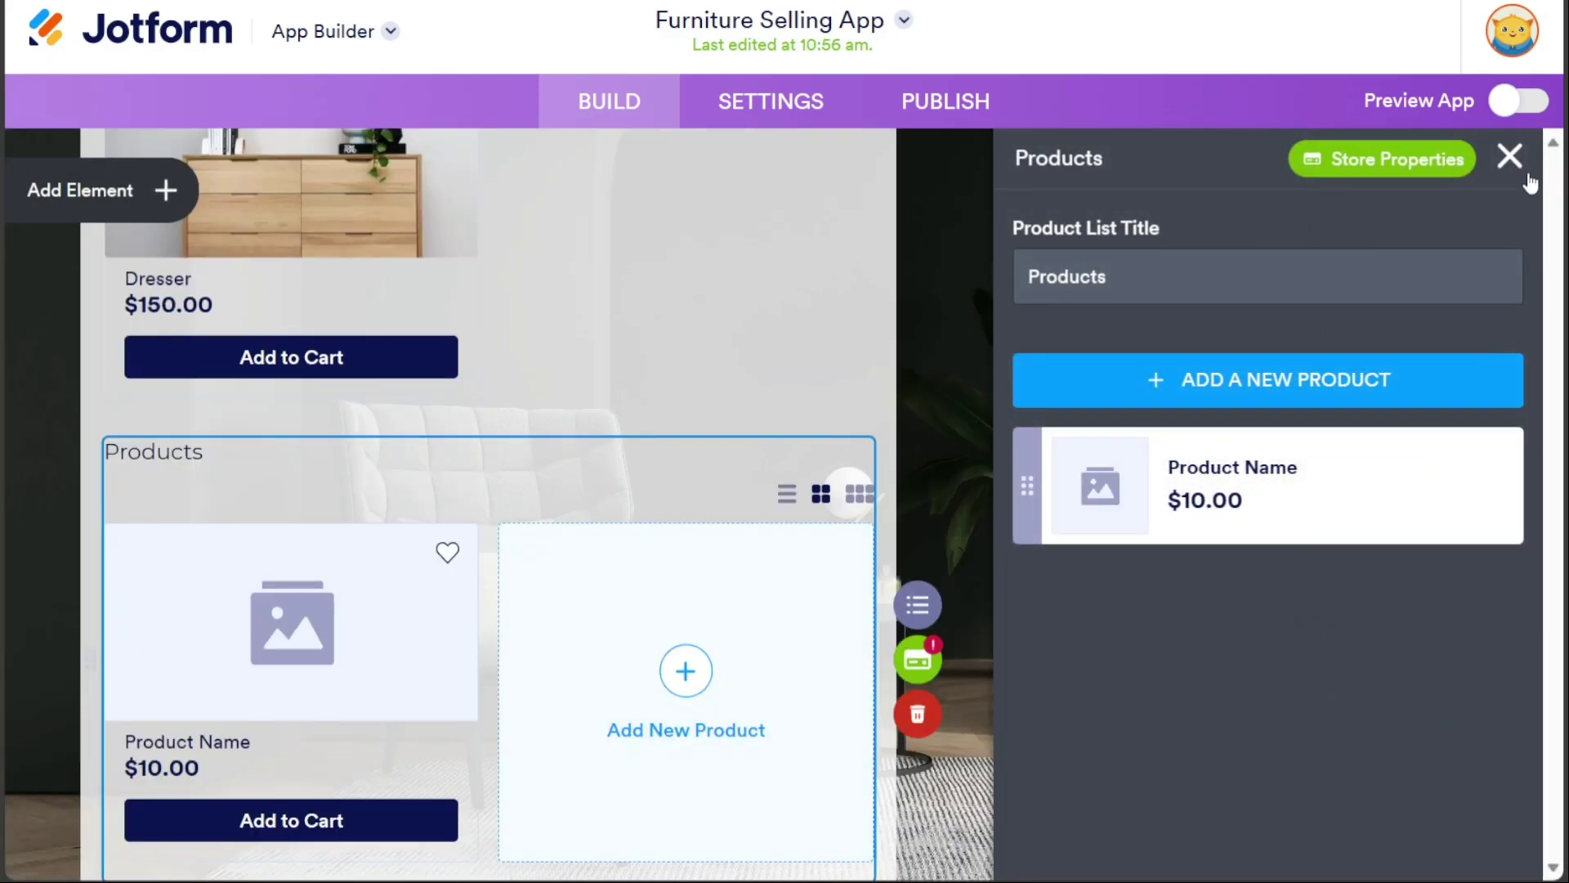
click(1512, 155)
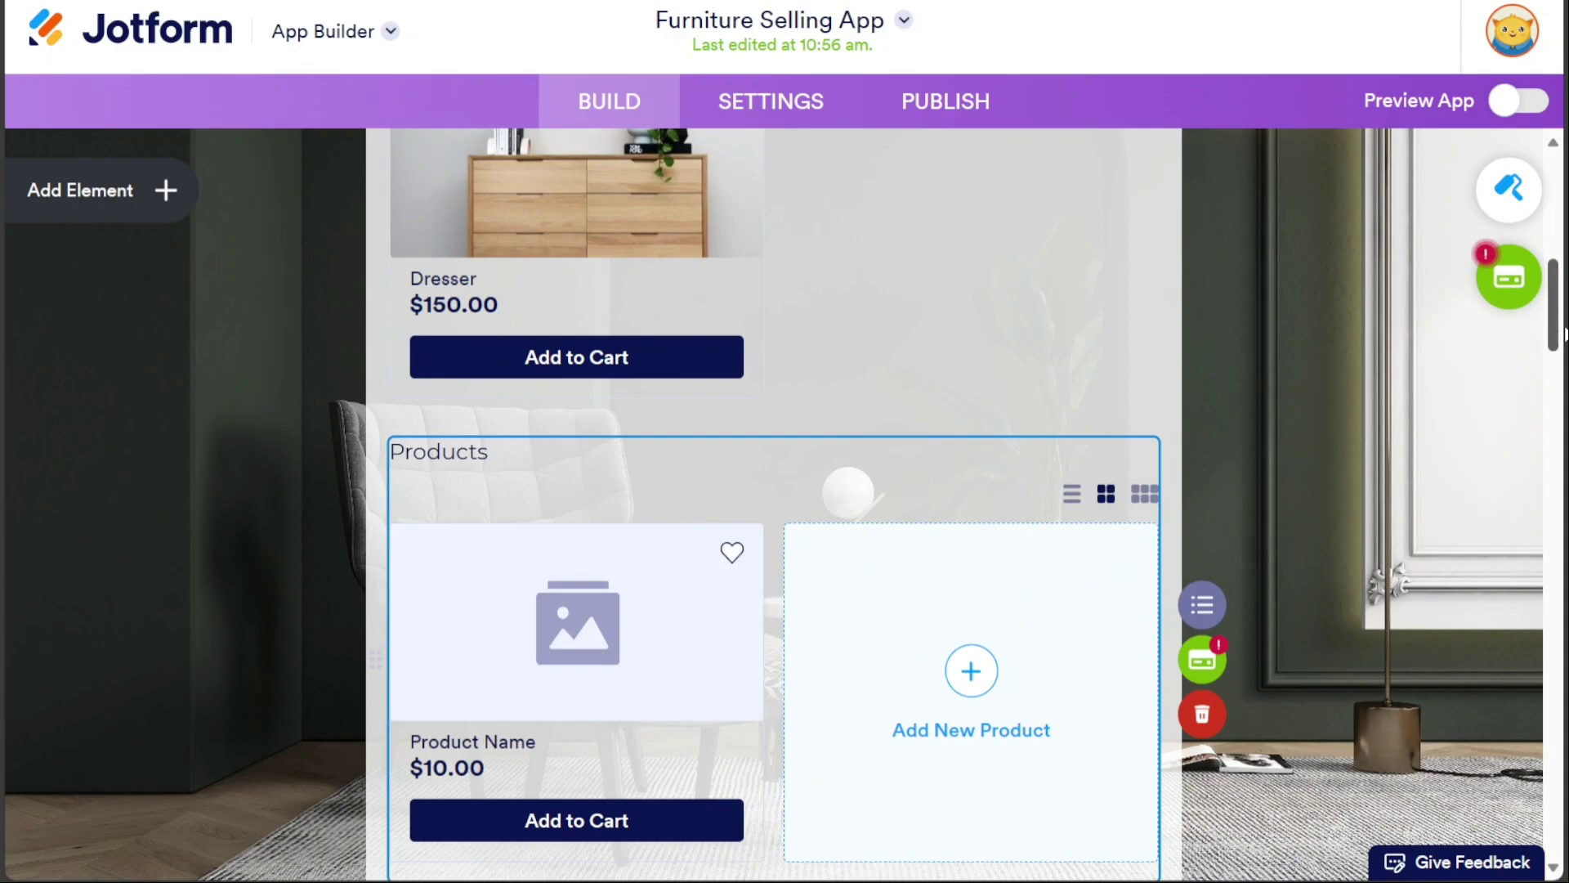
Step: Open the placeholder product's properties in the new Products list and view its image upload options
scroll(1559, 347, down, 2)
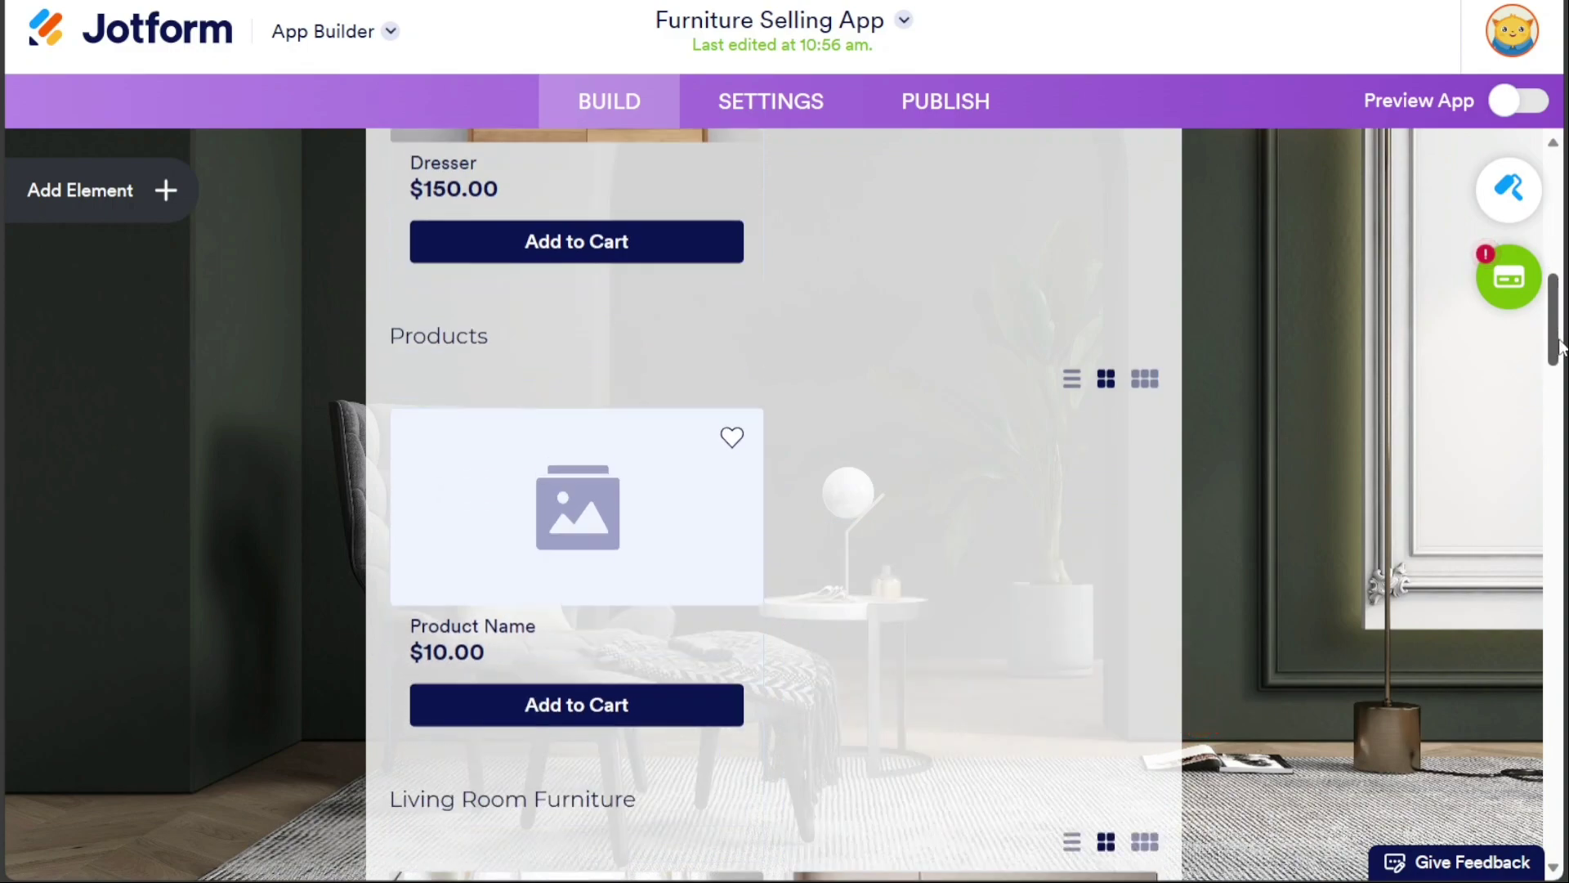
click(639, 510)
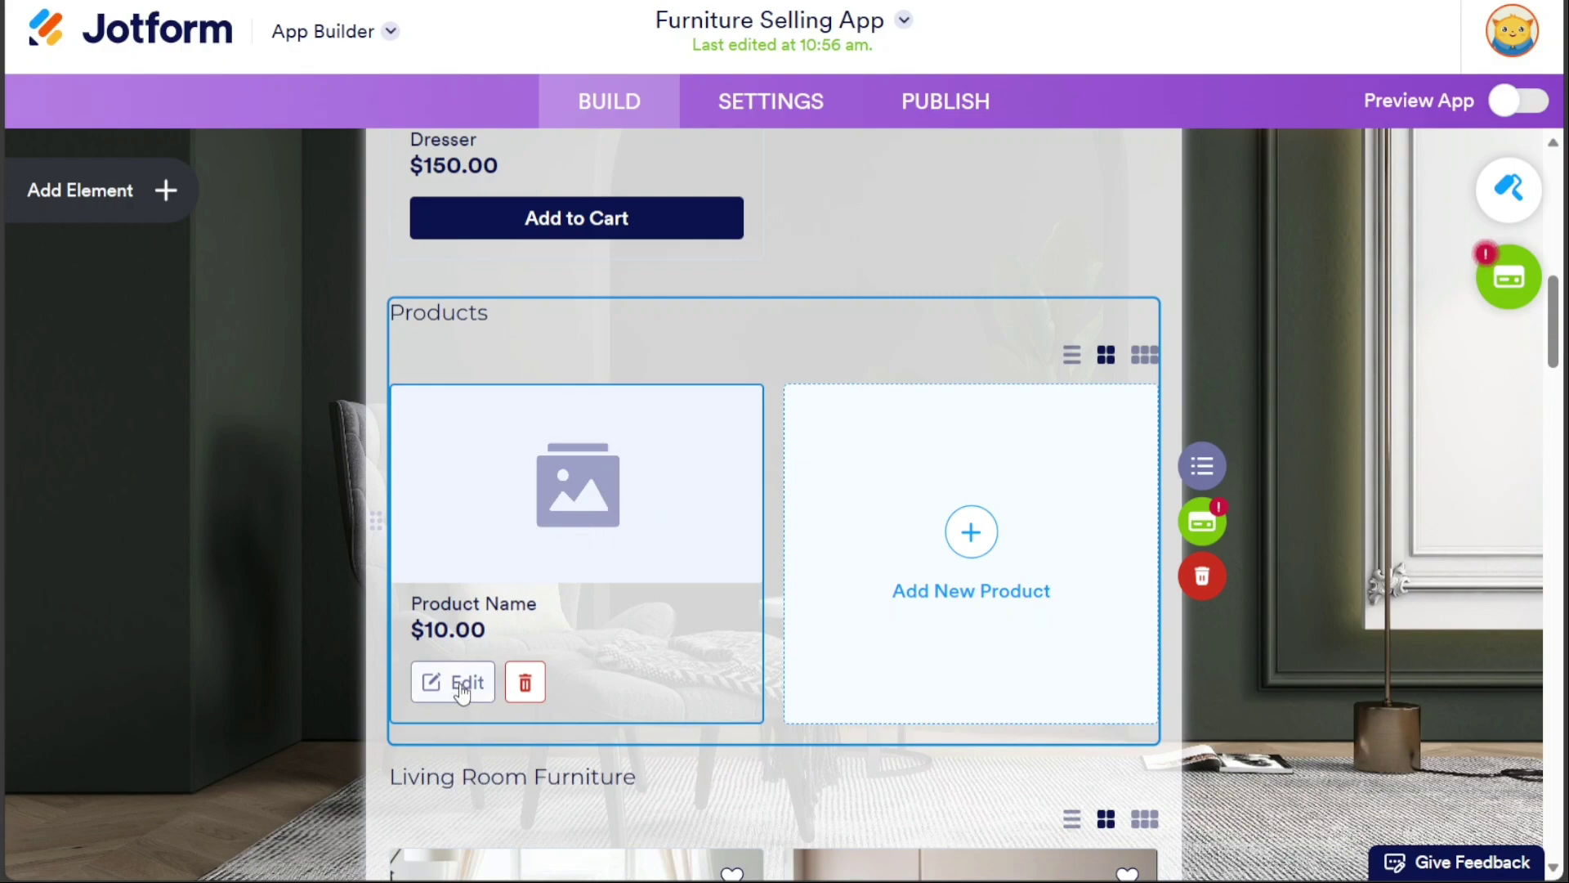
click(462, 685)
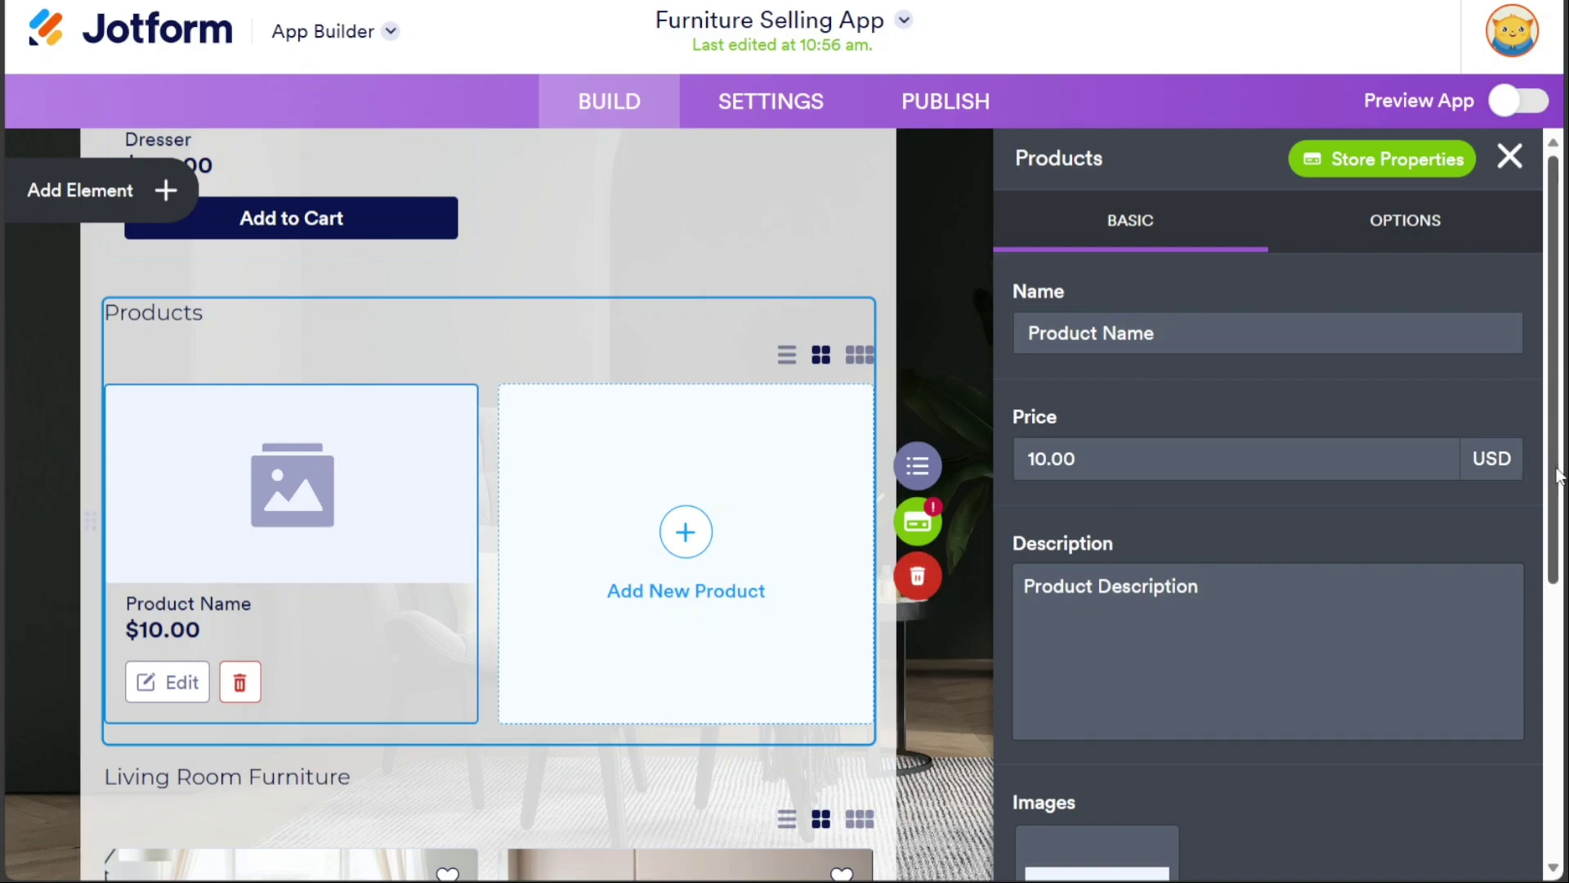
scroll(1559, 467, down, 3)
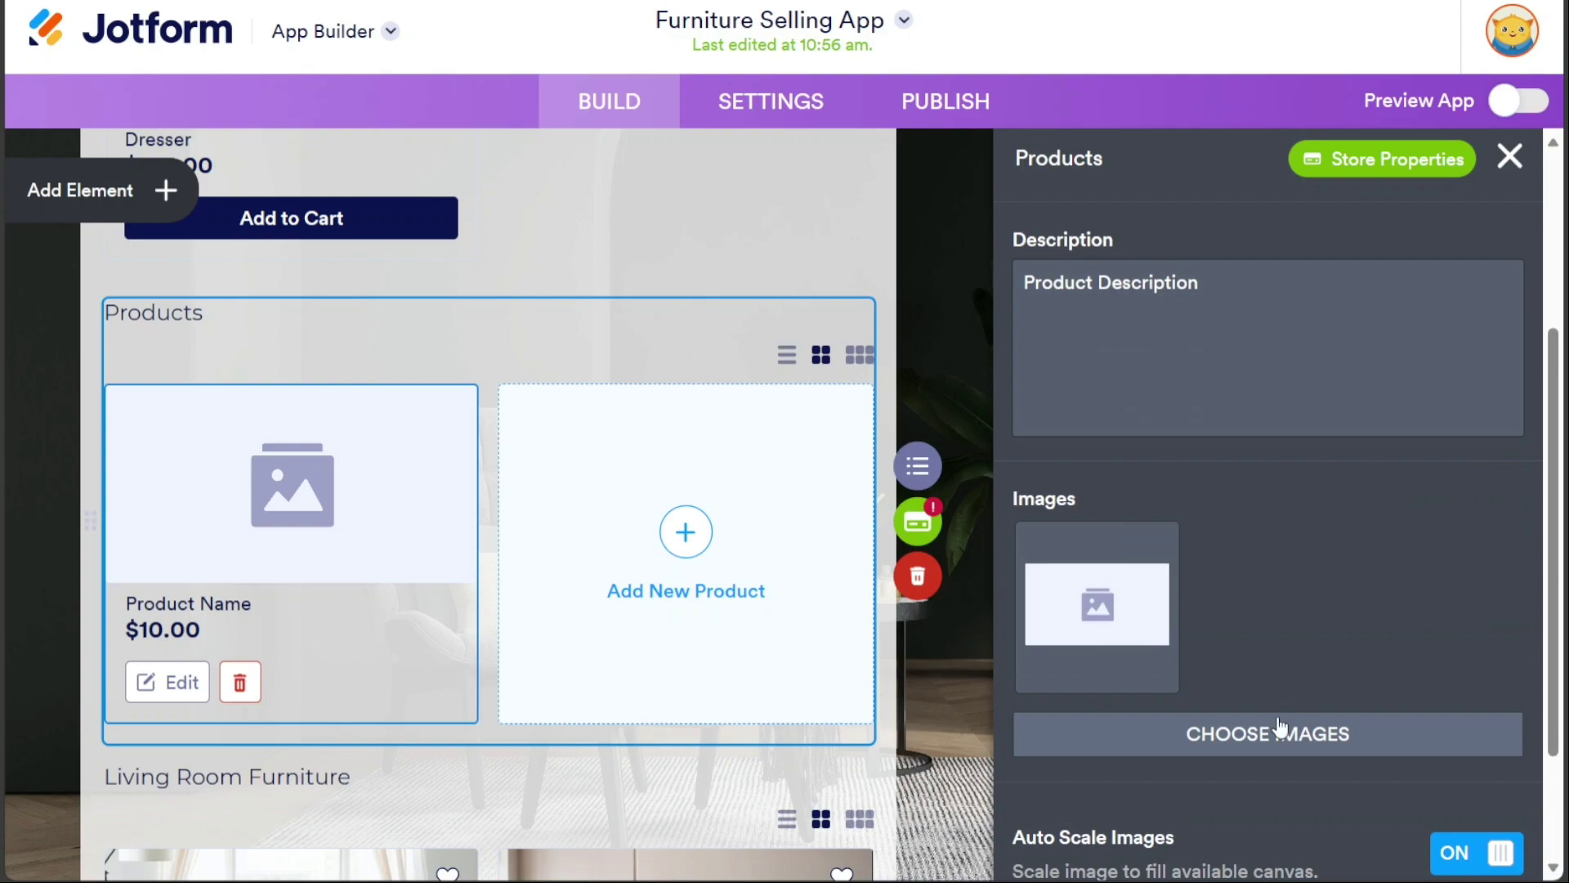
click(1274, 727)
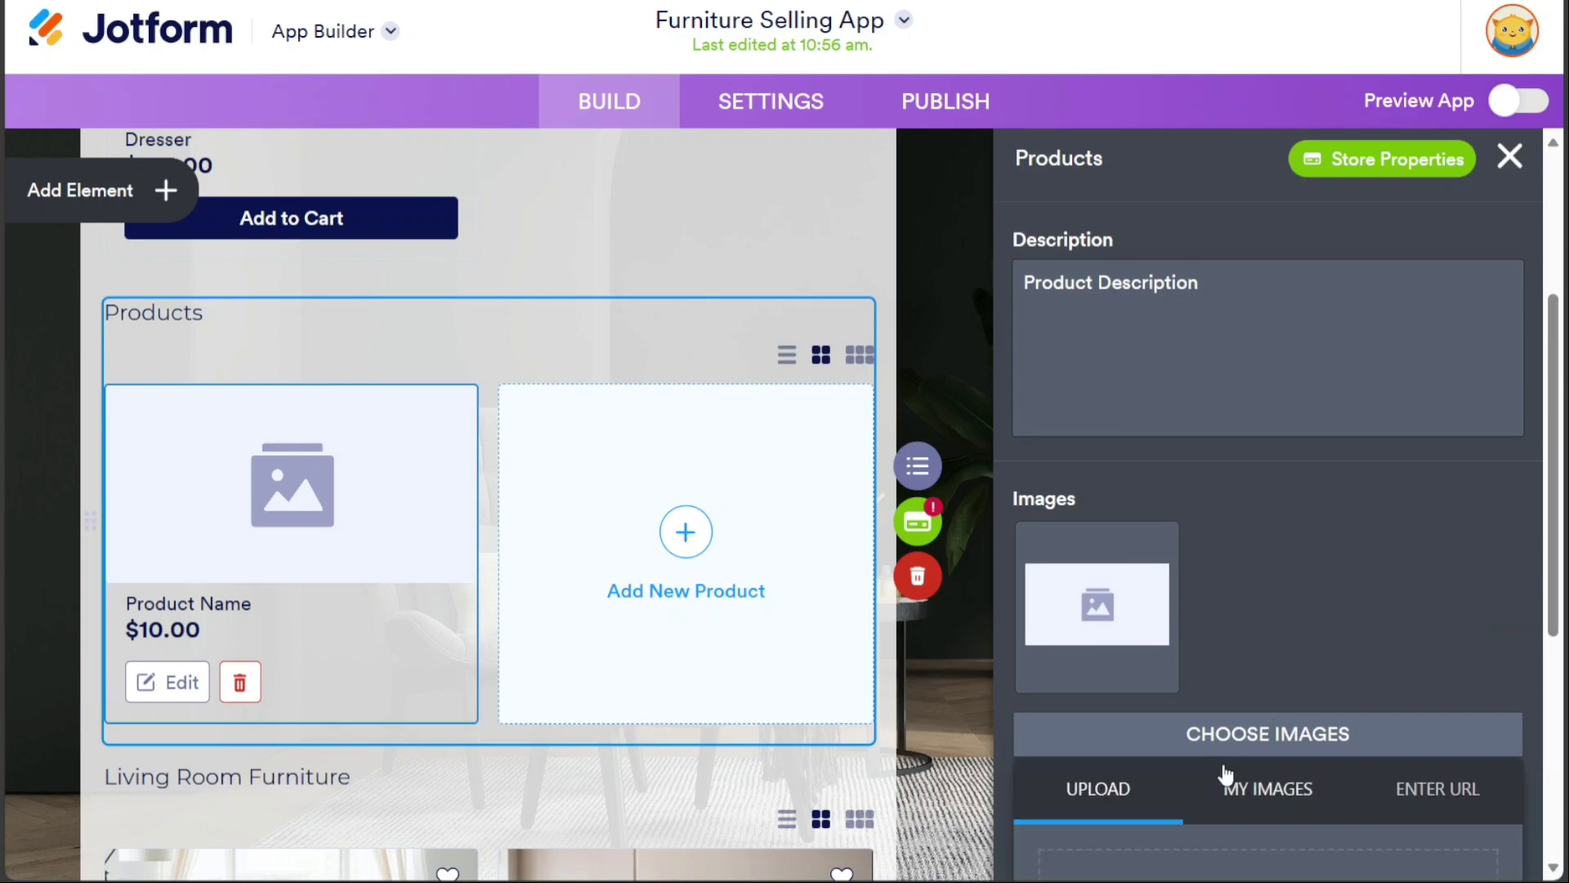
scroll(1556, 459, down, 3)
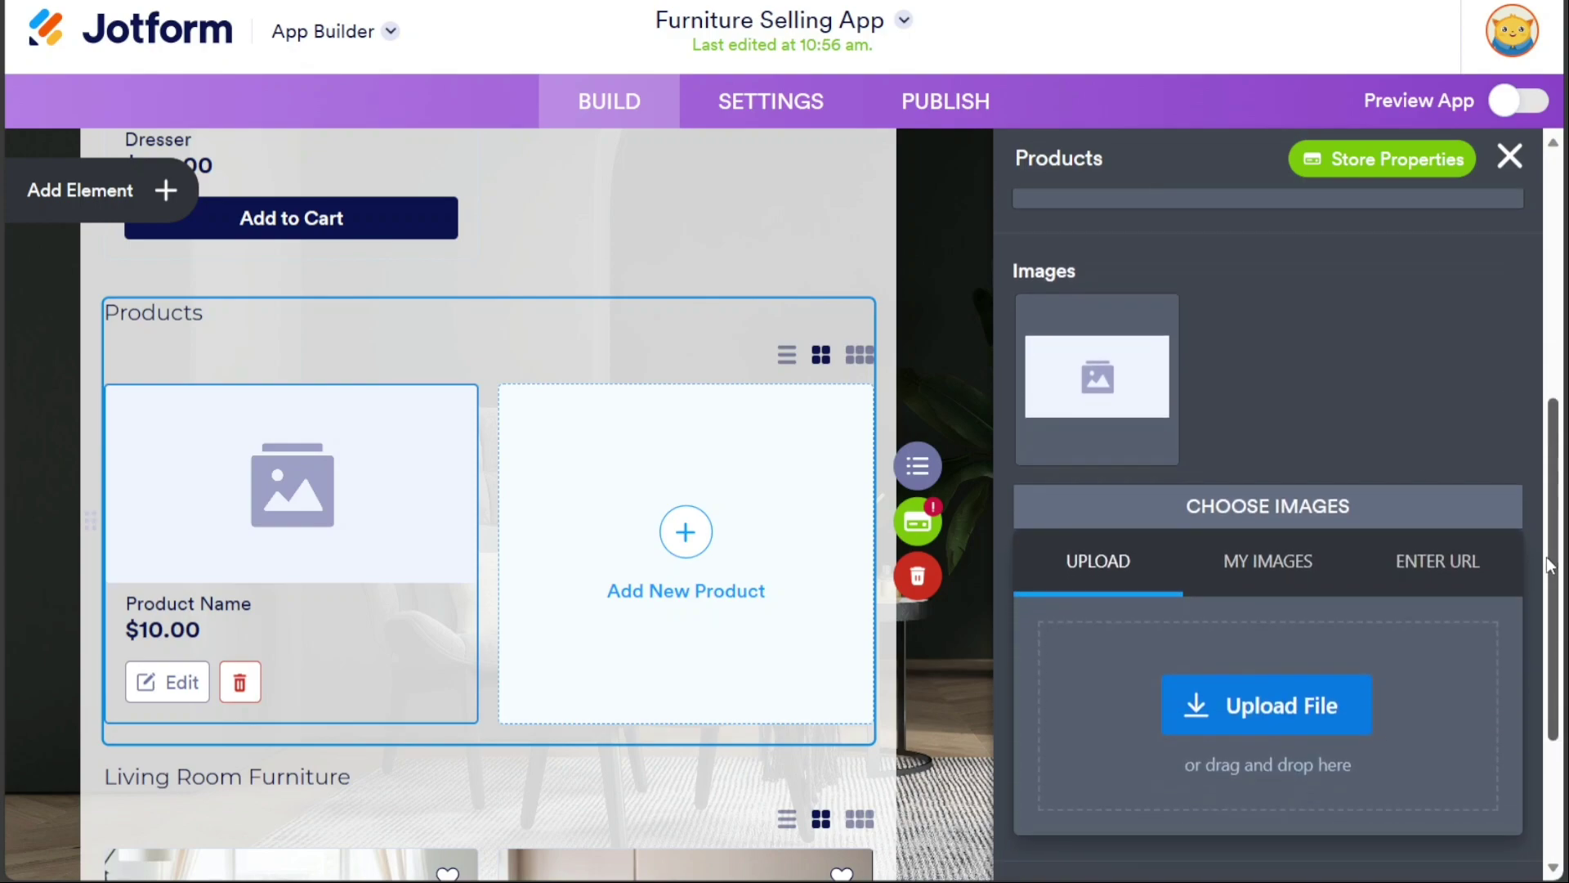
Step: Close the product's properties and delete the whole Products list
click(1511, 155)
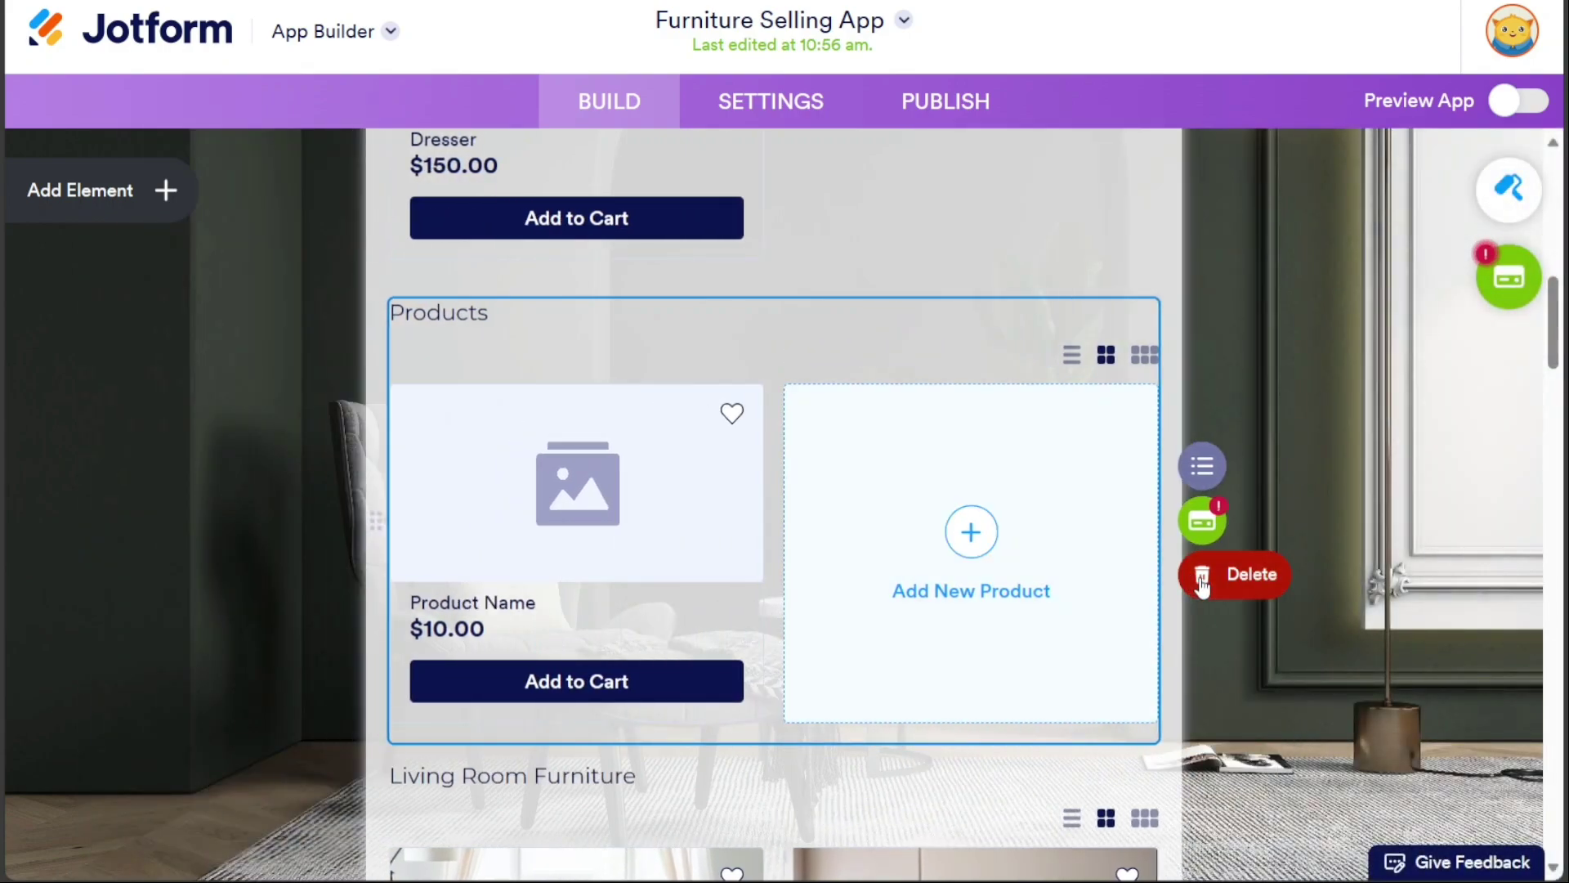
click(1201, 576)
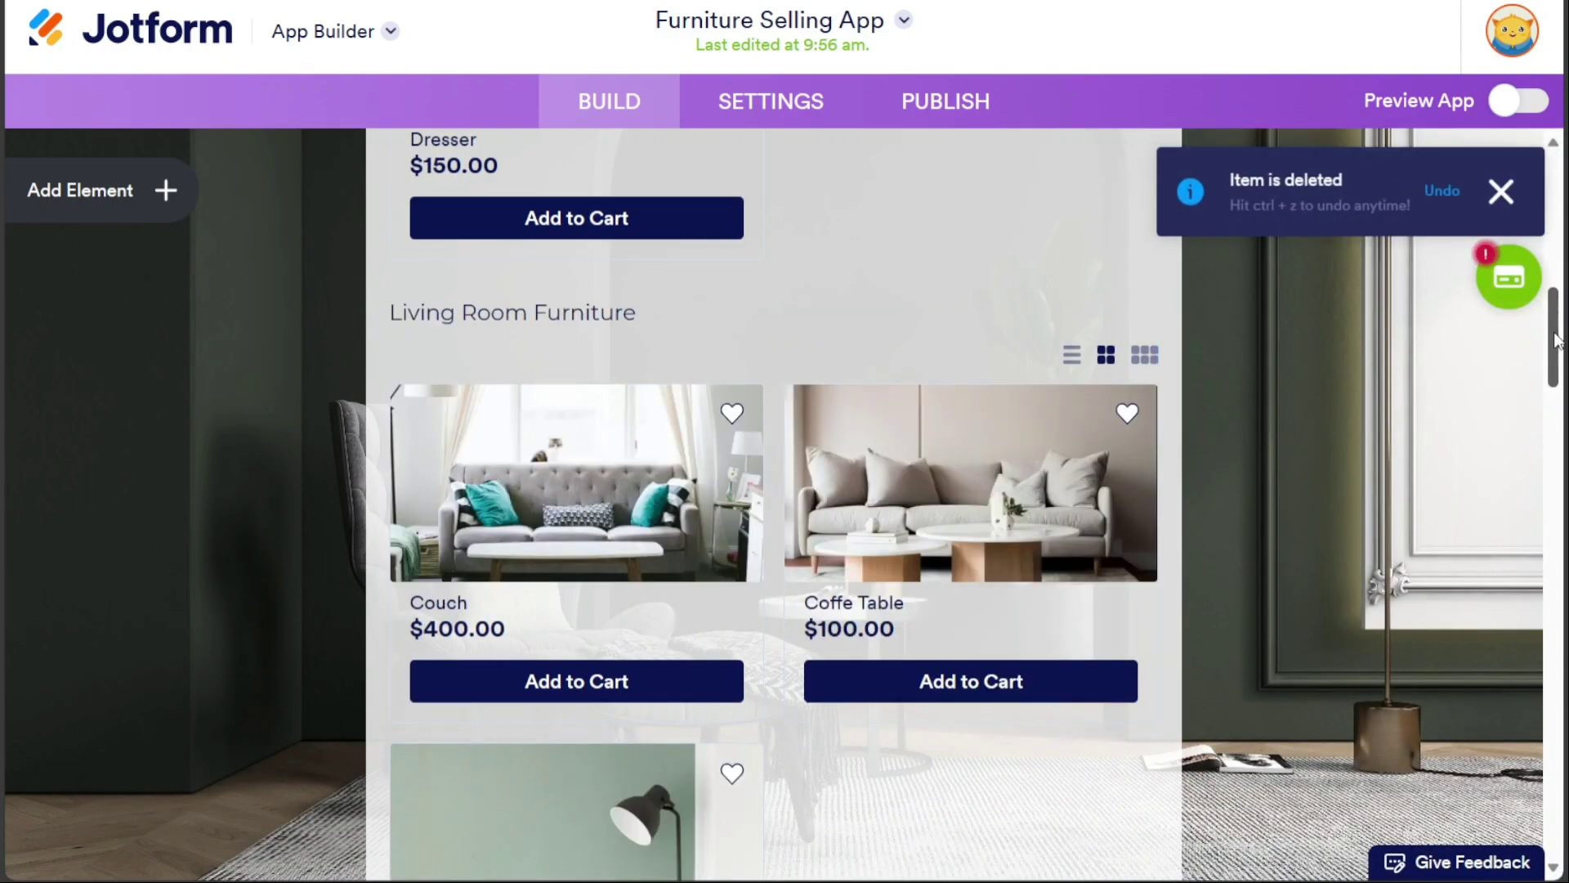
Step: Add a new placeholder product to the Bedroom Furniture list, delete it again, and deselect the list
scroll(1555, 296, up, 3)
scroll(1555, 296, up, 2)
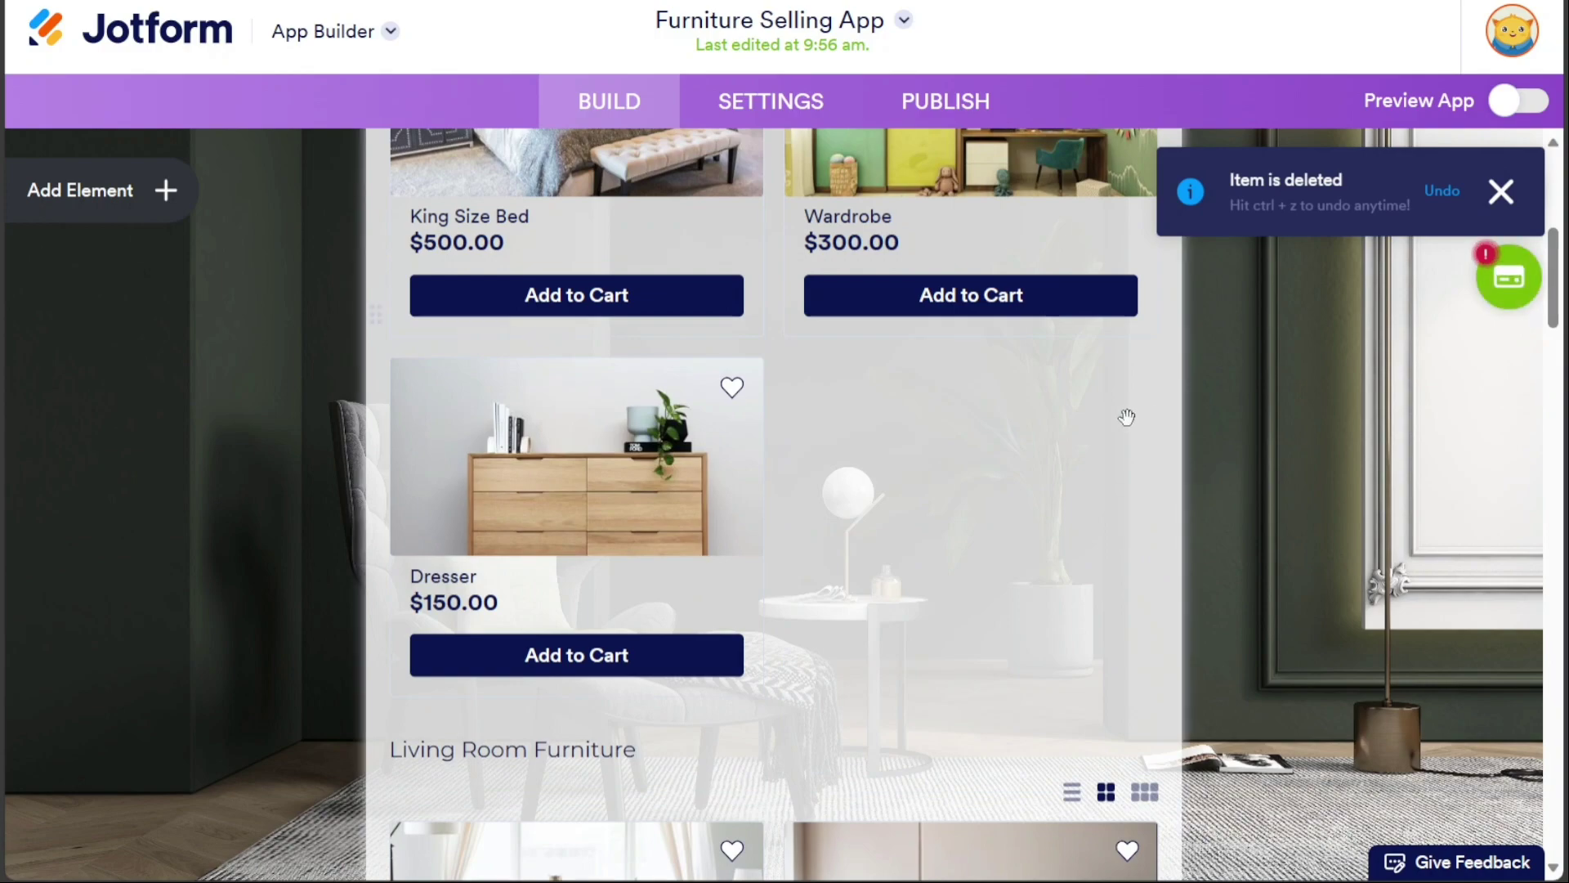
scroll(1016, 442, up, 2)
click(1016, 449)
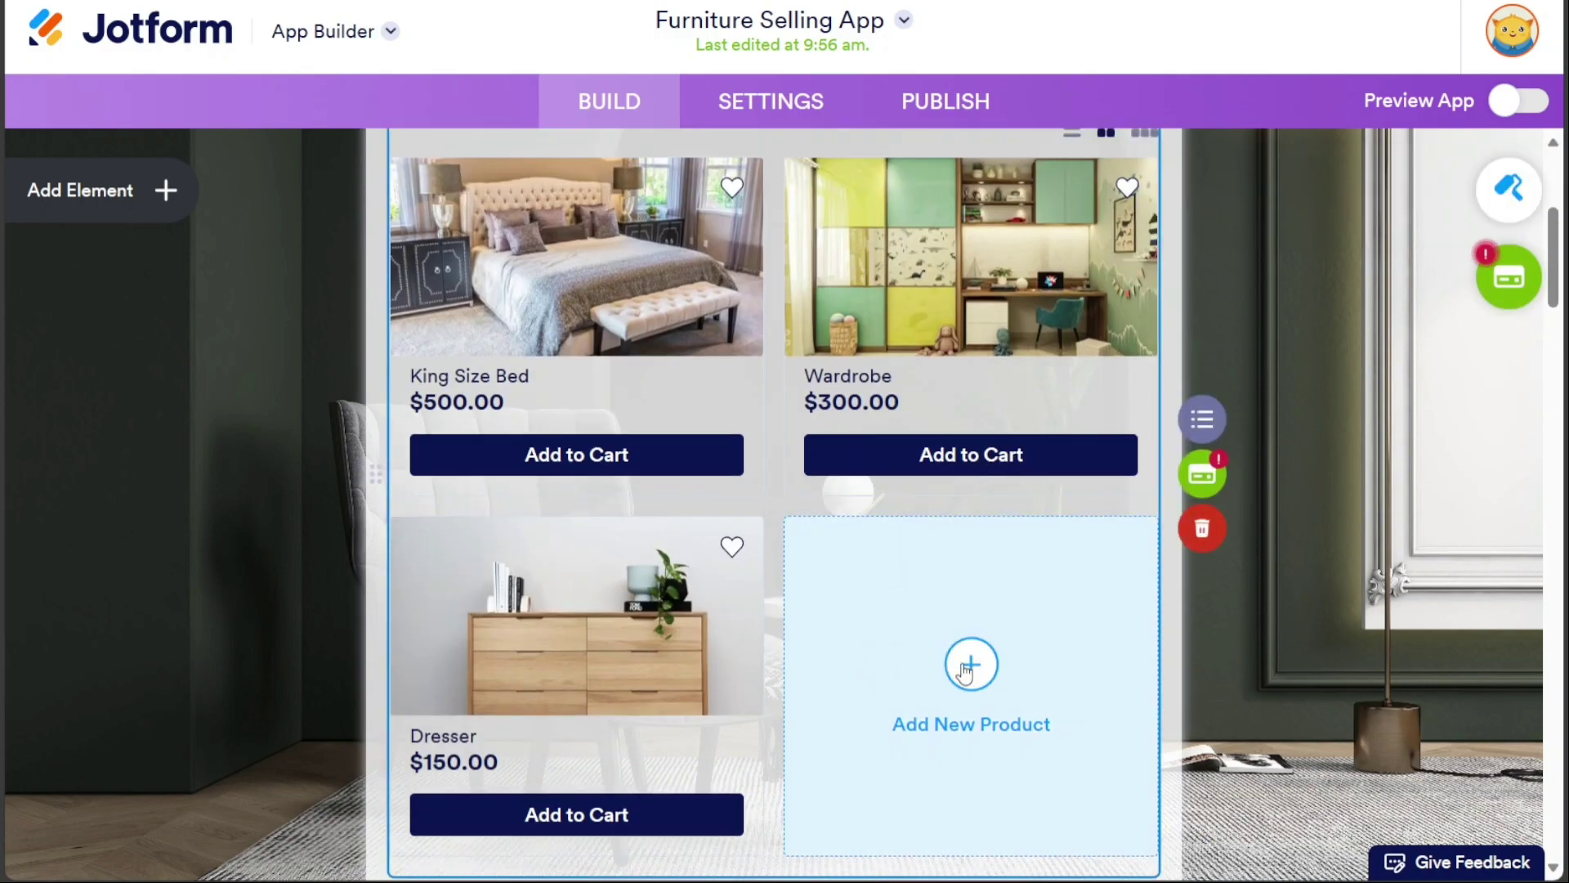
click(969, 663)
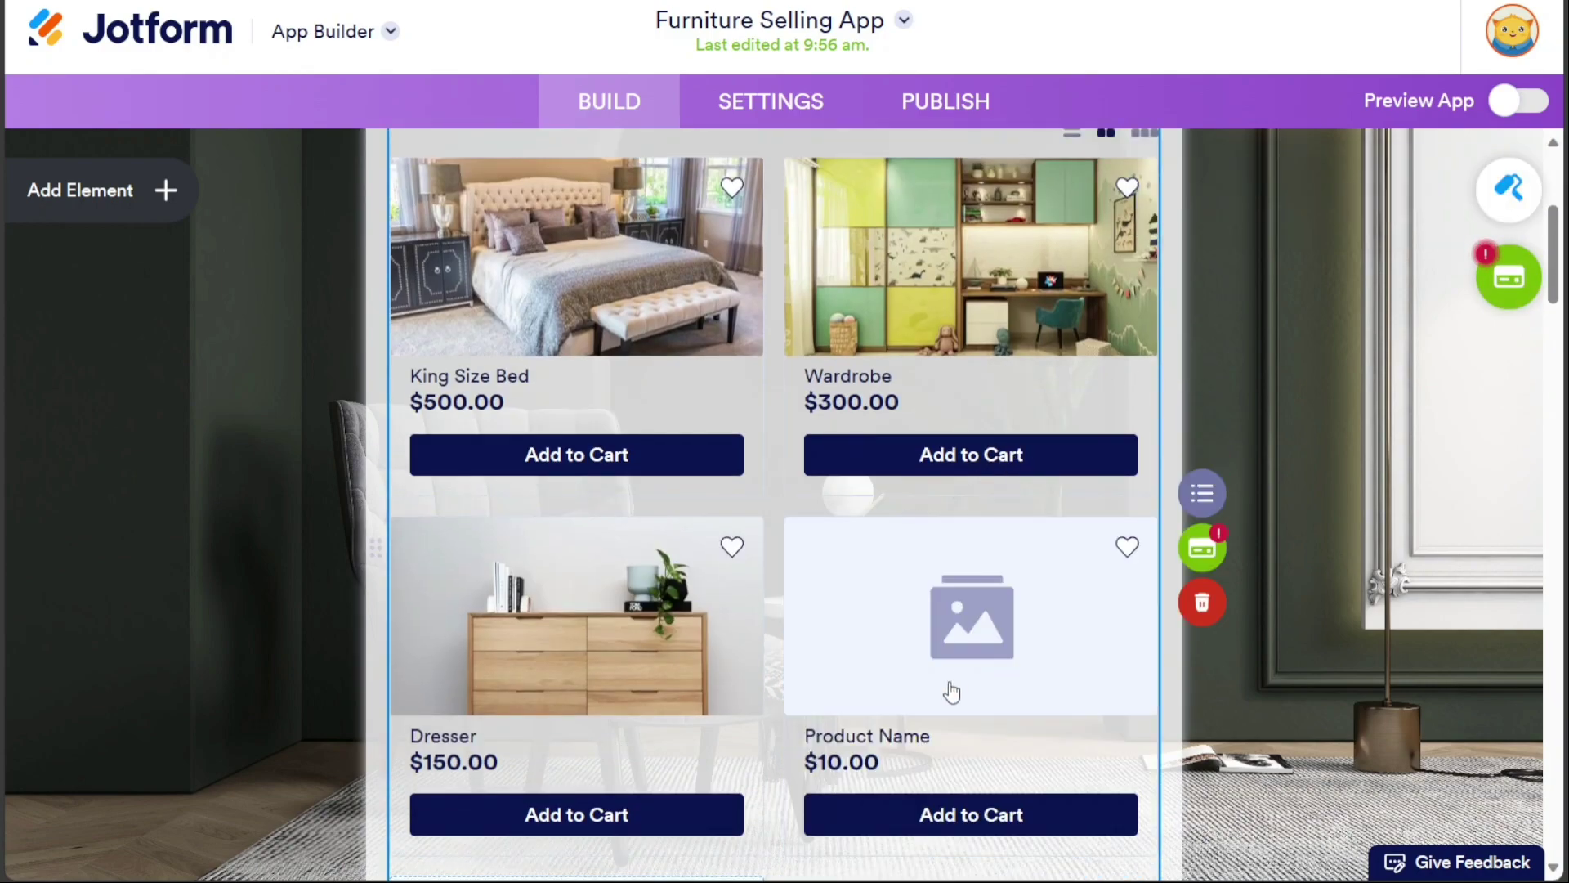
mouse_move(942, 733)
click(919, 814)
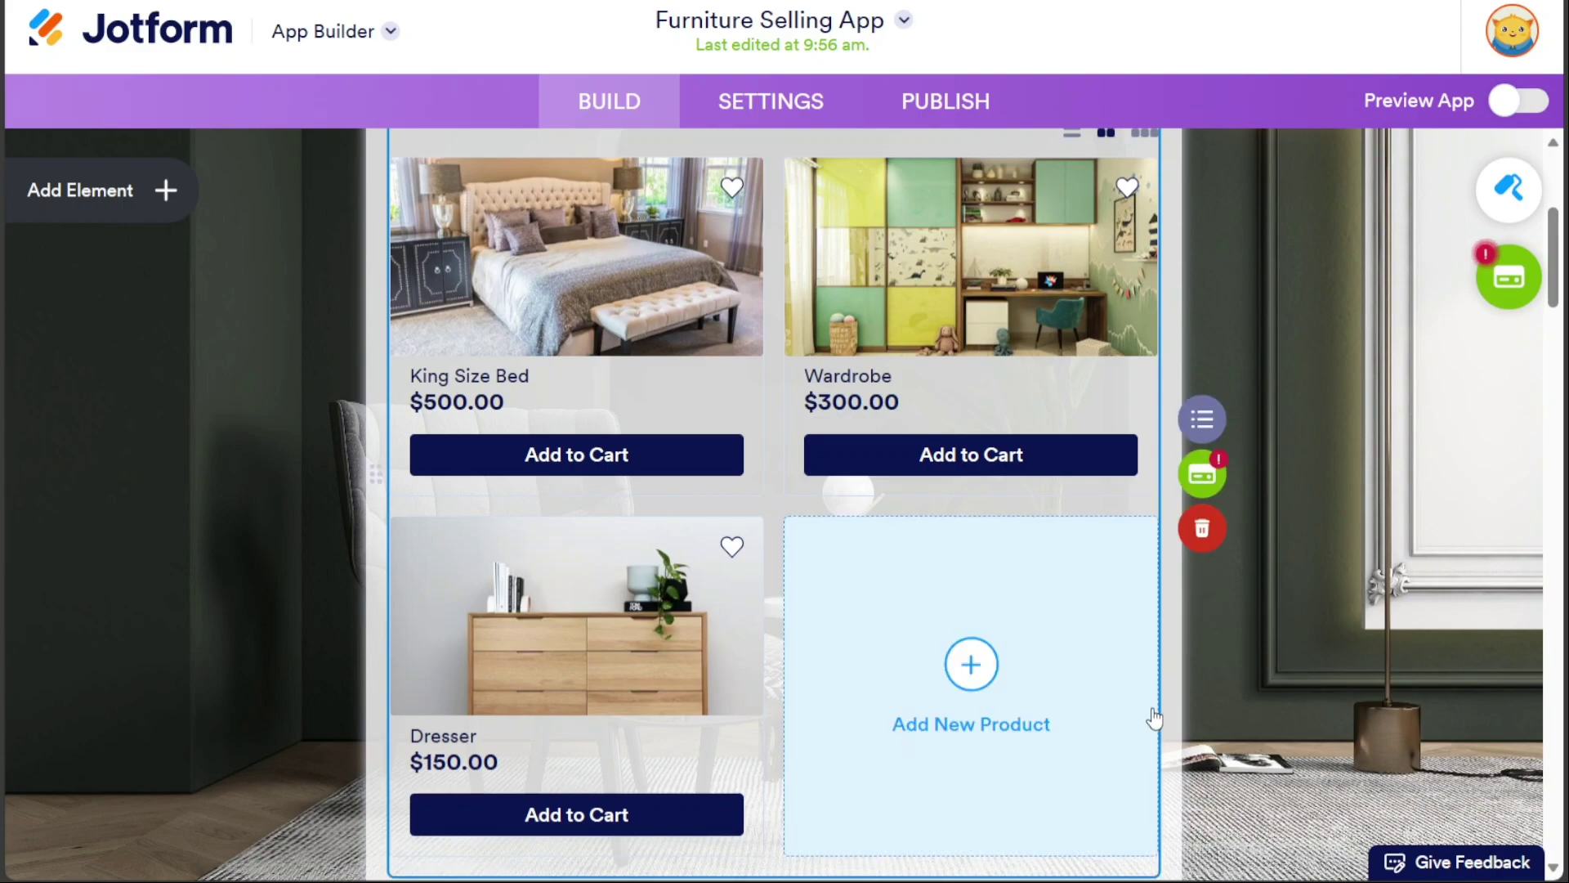
click(1376, 590)
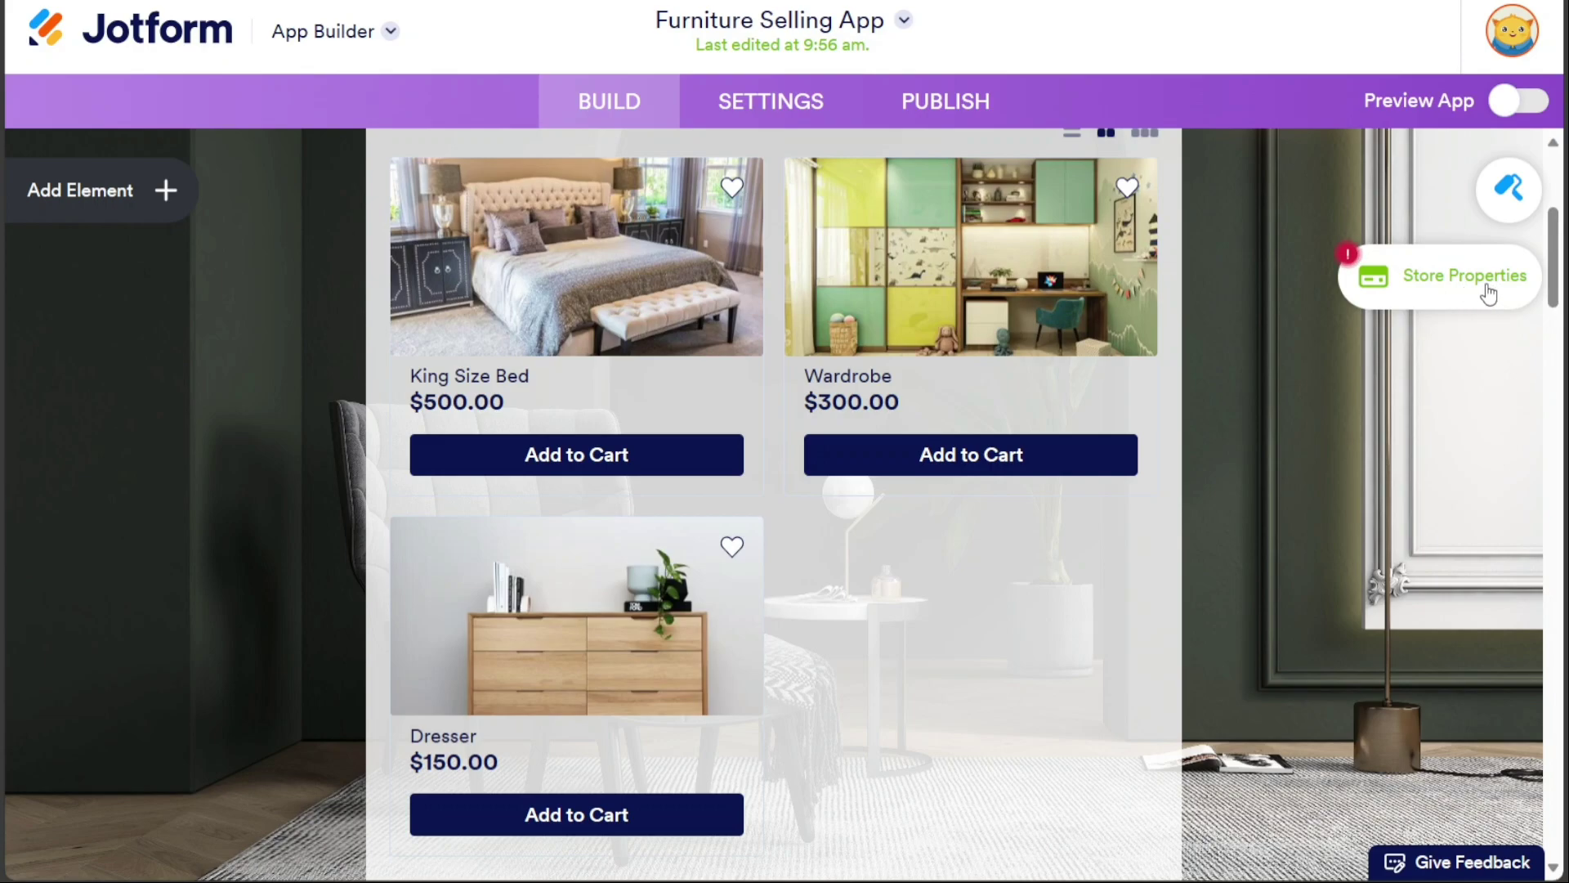
Step: Remove the unconfigured Stripe payment integration in the store properties
click(1463, 276)
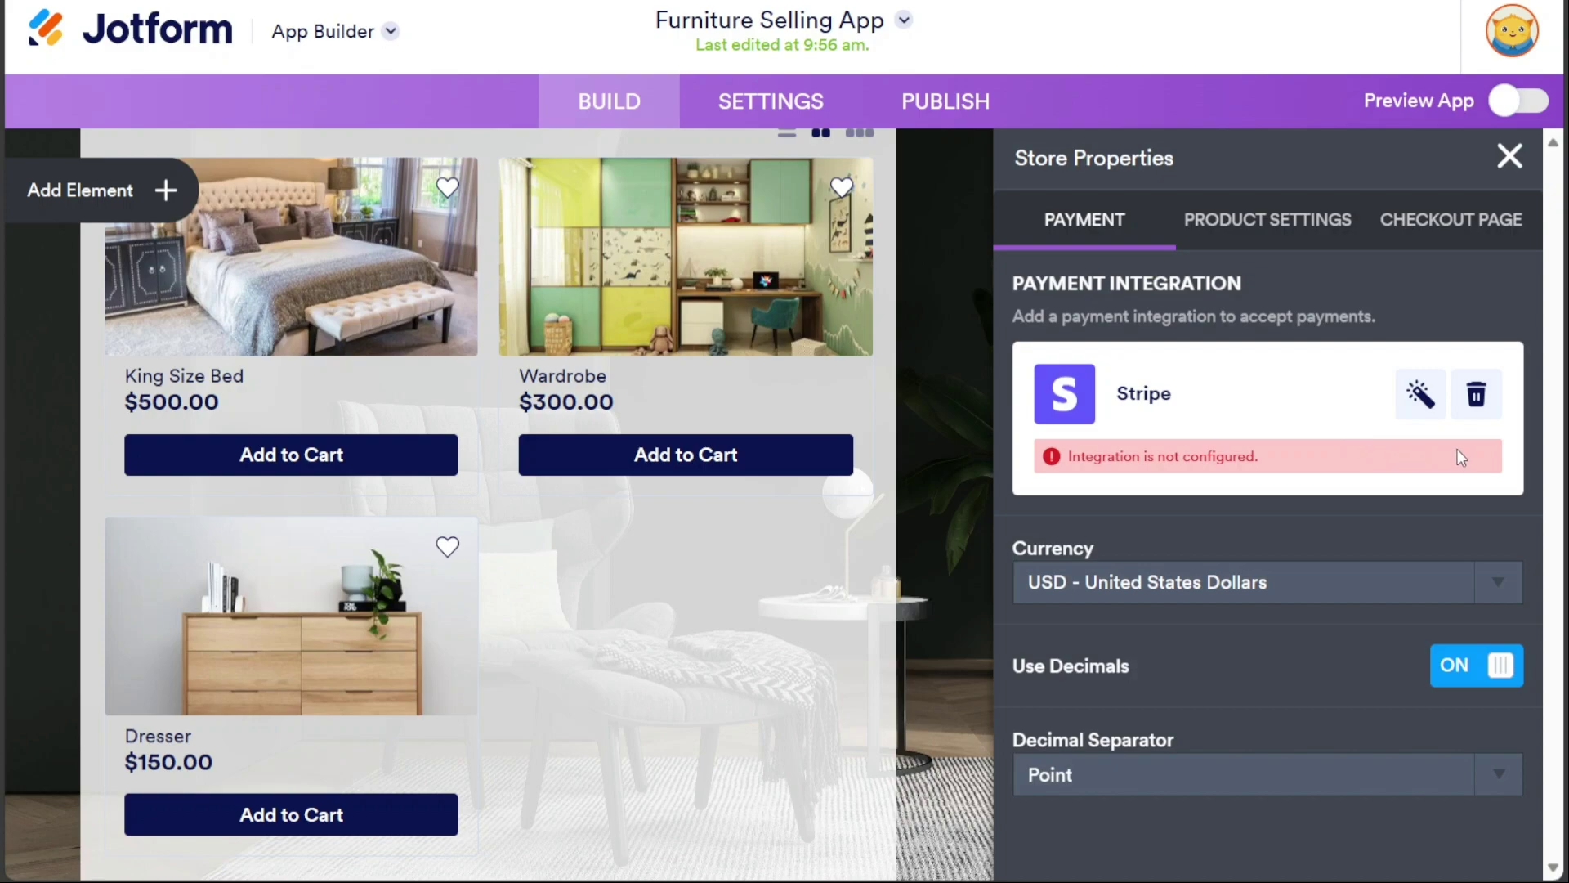
click(1475, 395)
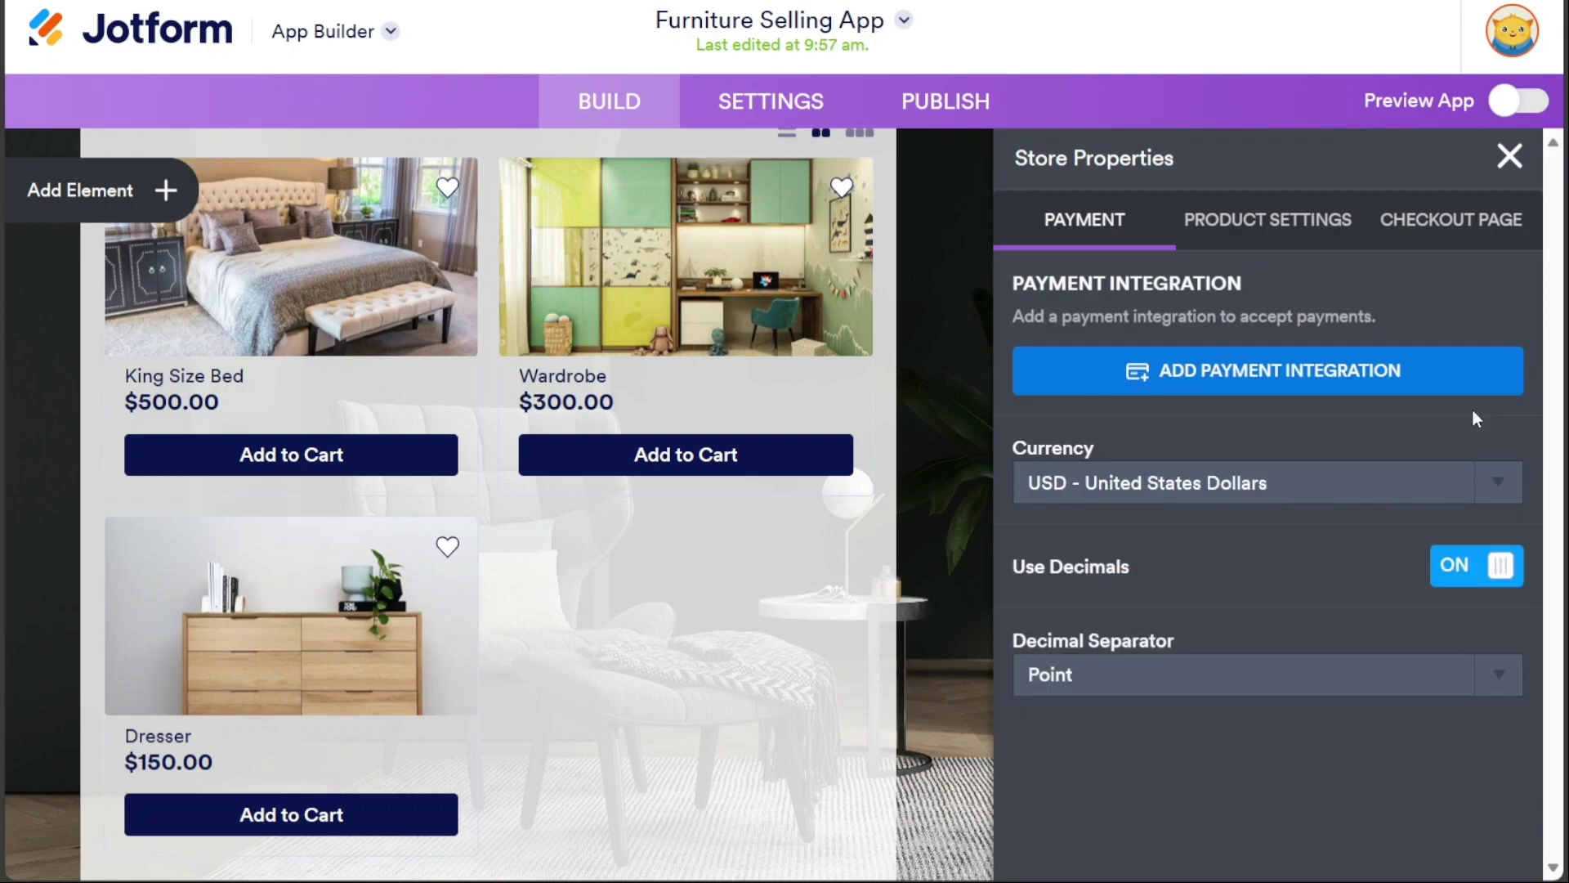
Step: Choose Square as the payment gateway to view its connection settings, and leave them and the store properties without saving
click(1287, 388)
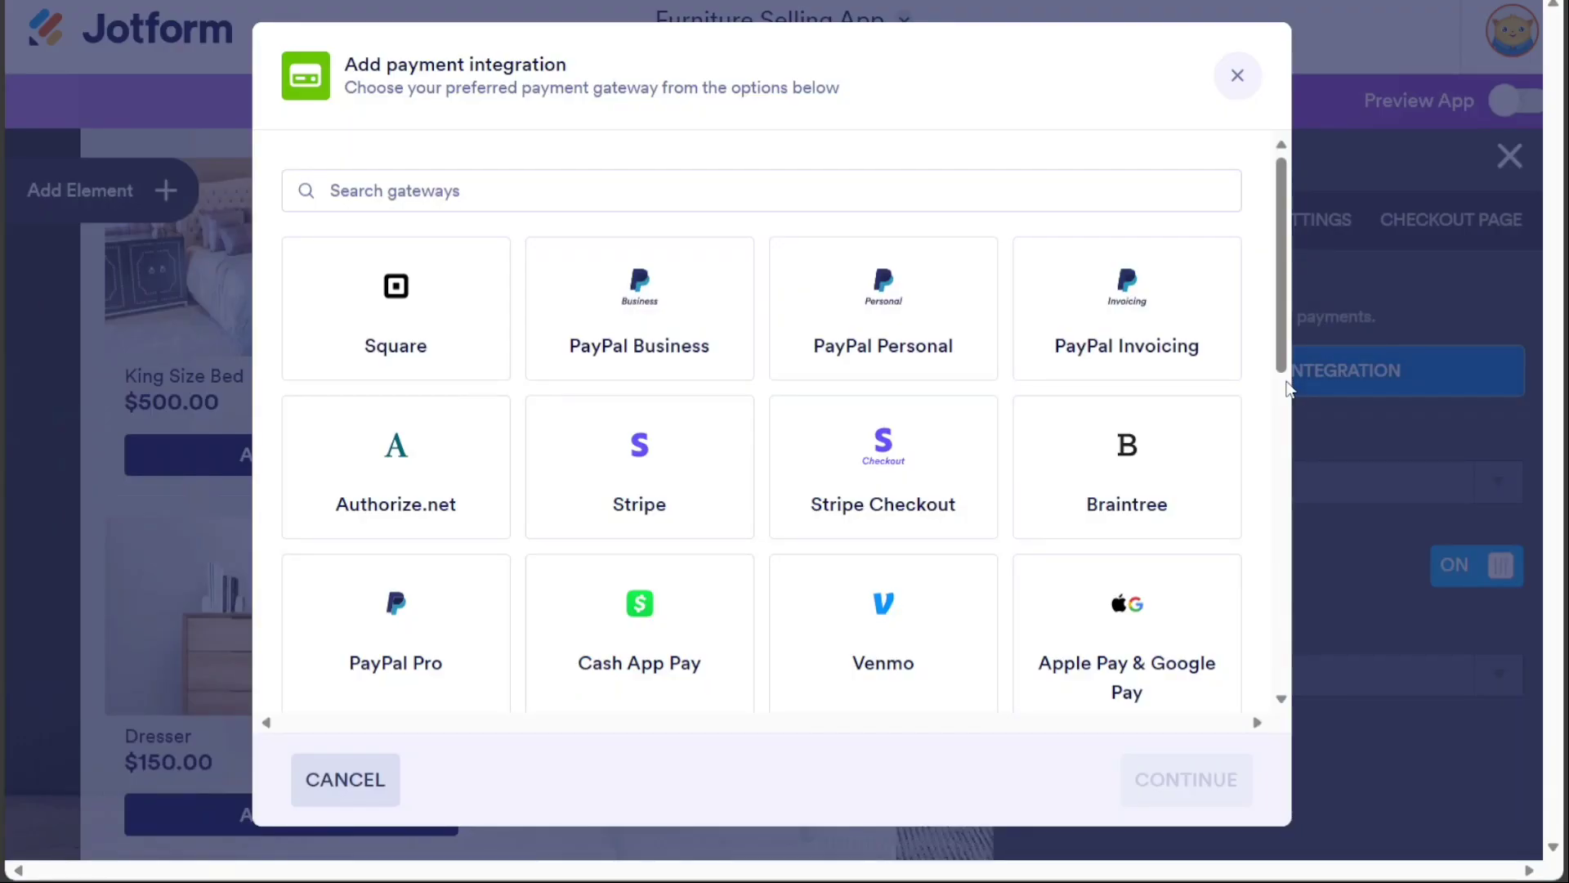
drag(1278, 333, 1278, 356)
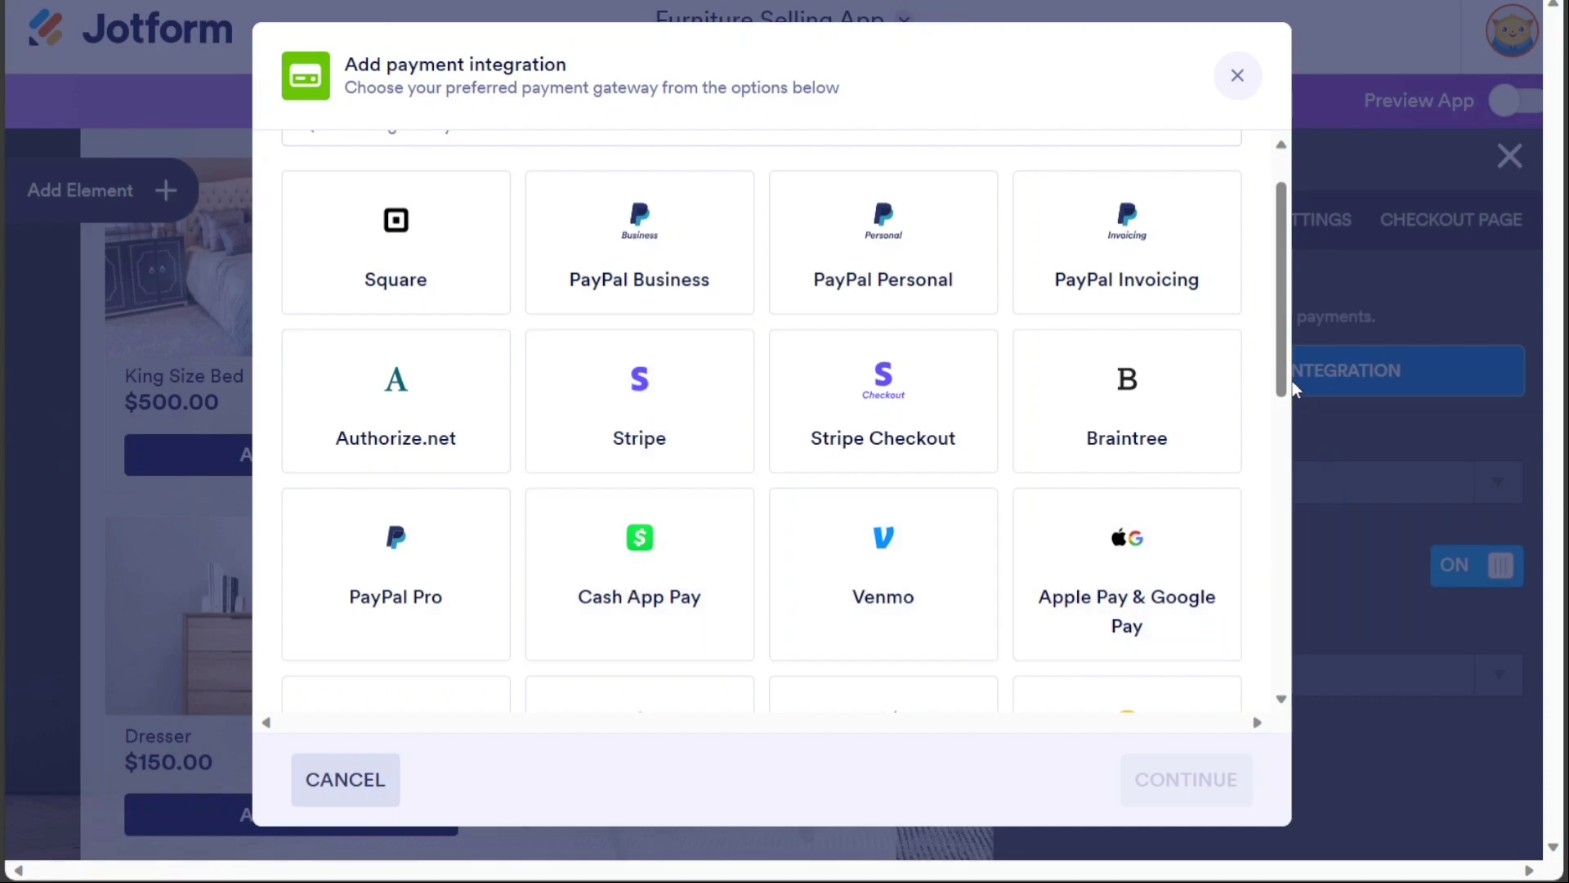
click(402, 270)
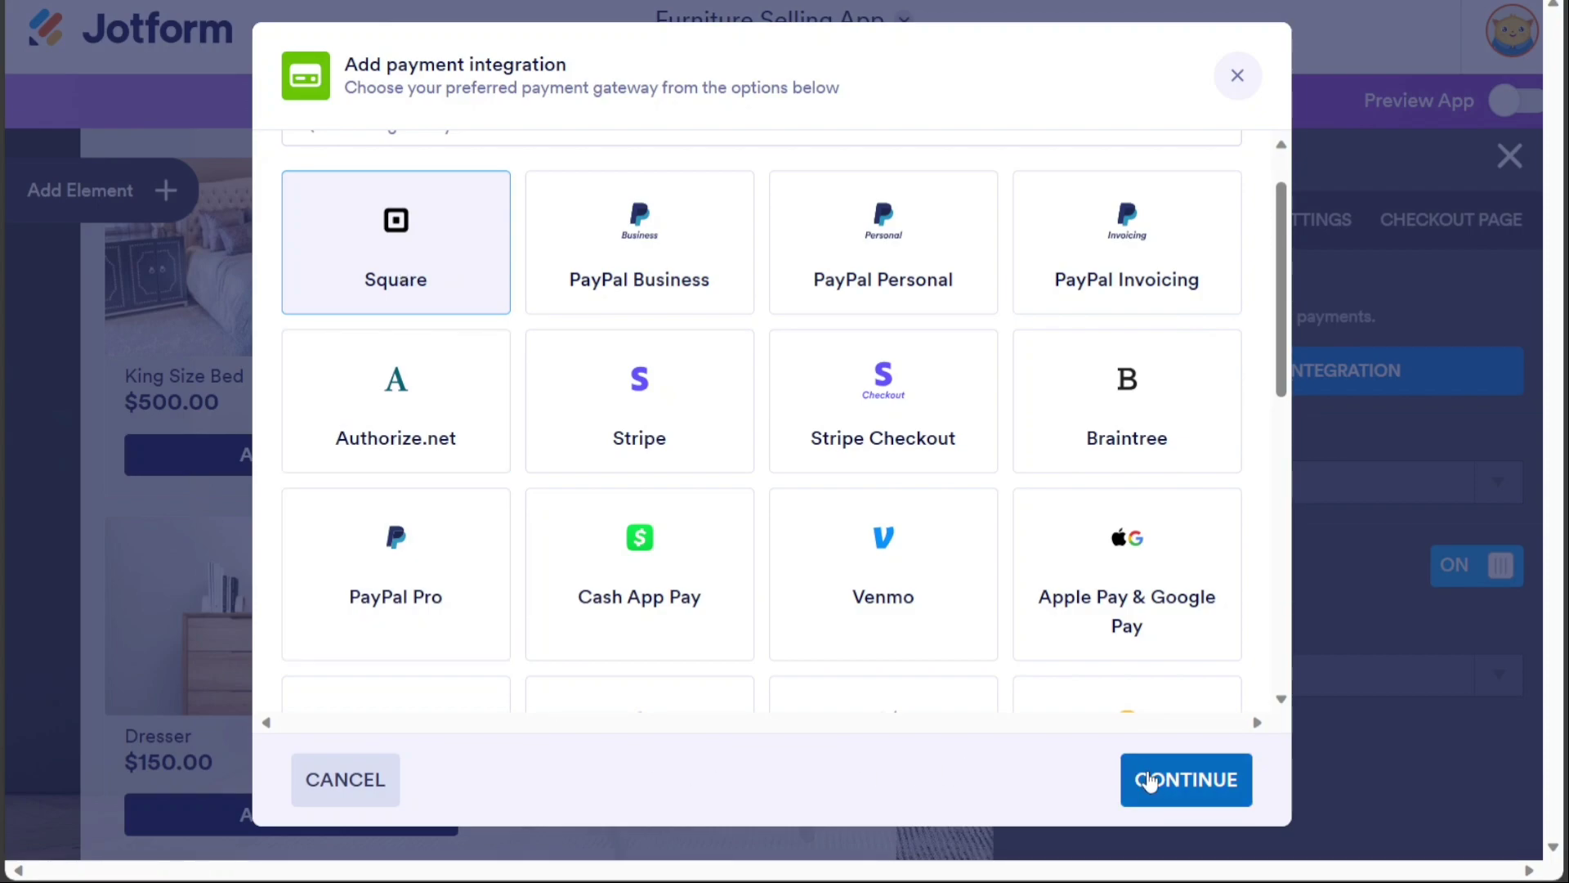
click(1148, 780)
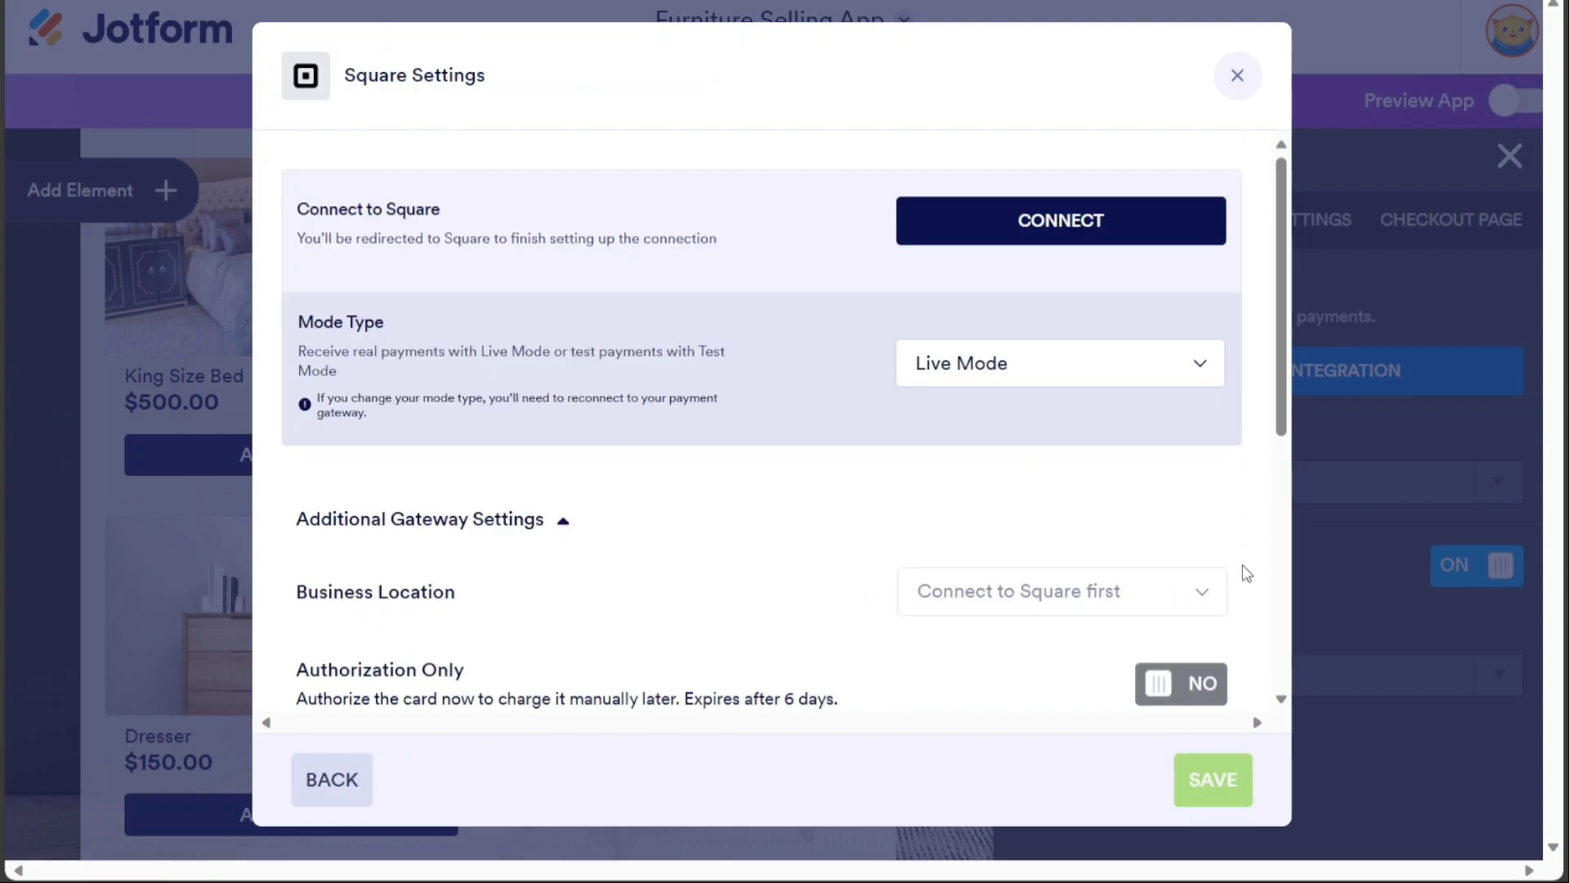
click(1236, 85)
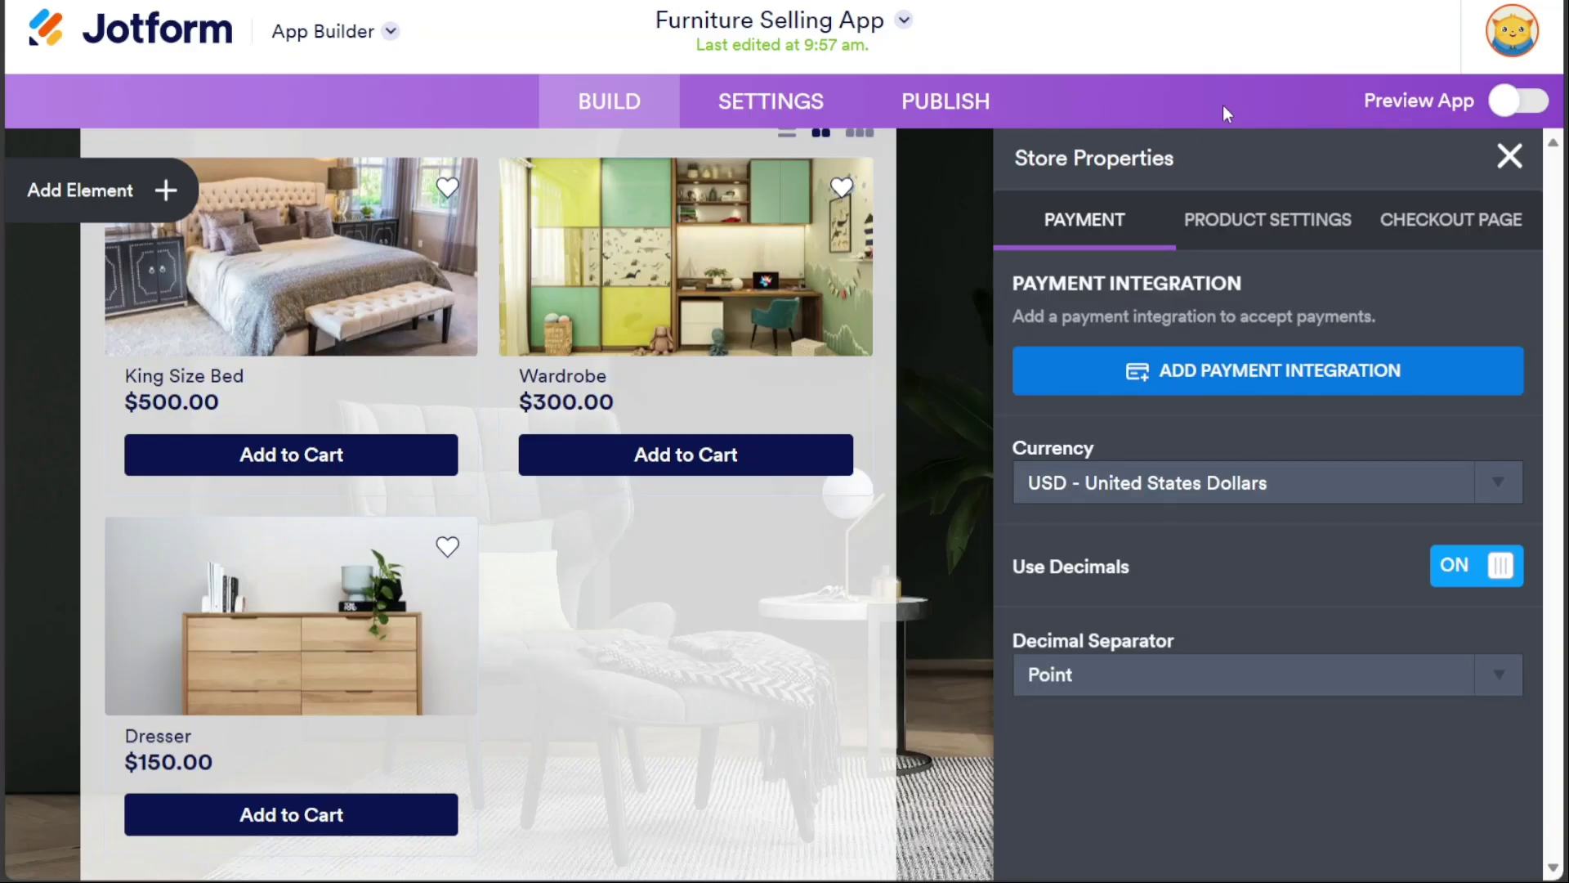
click(1507, 156)
drag(1550, 282, 1549, 390)
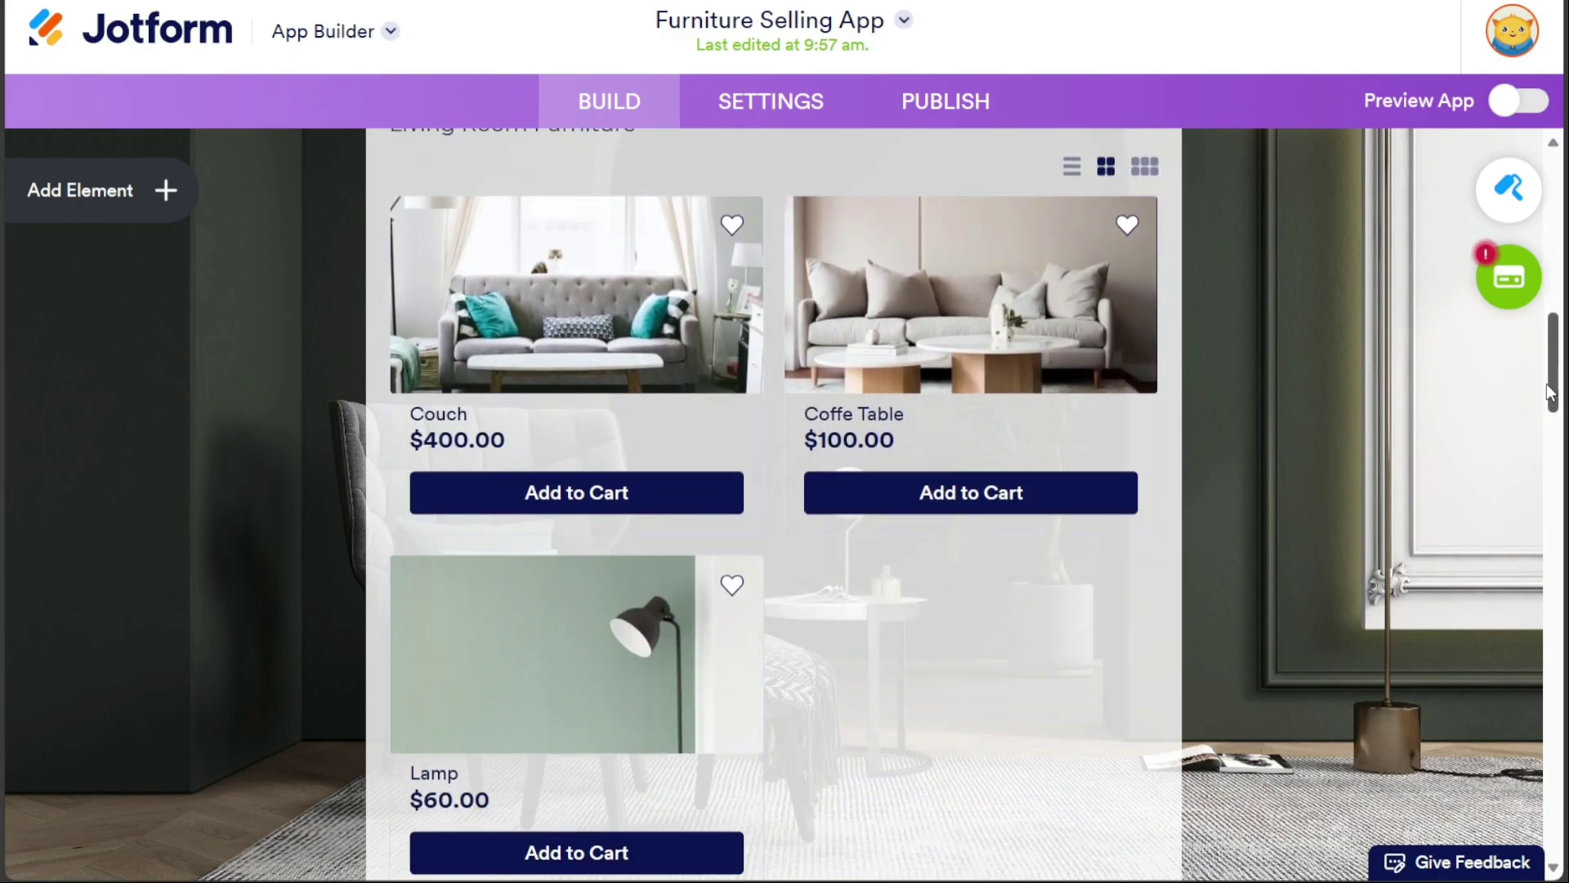
click(1061, 306)
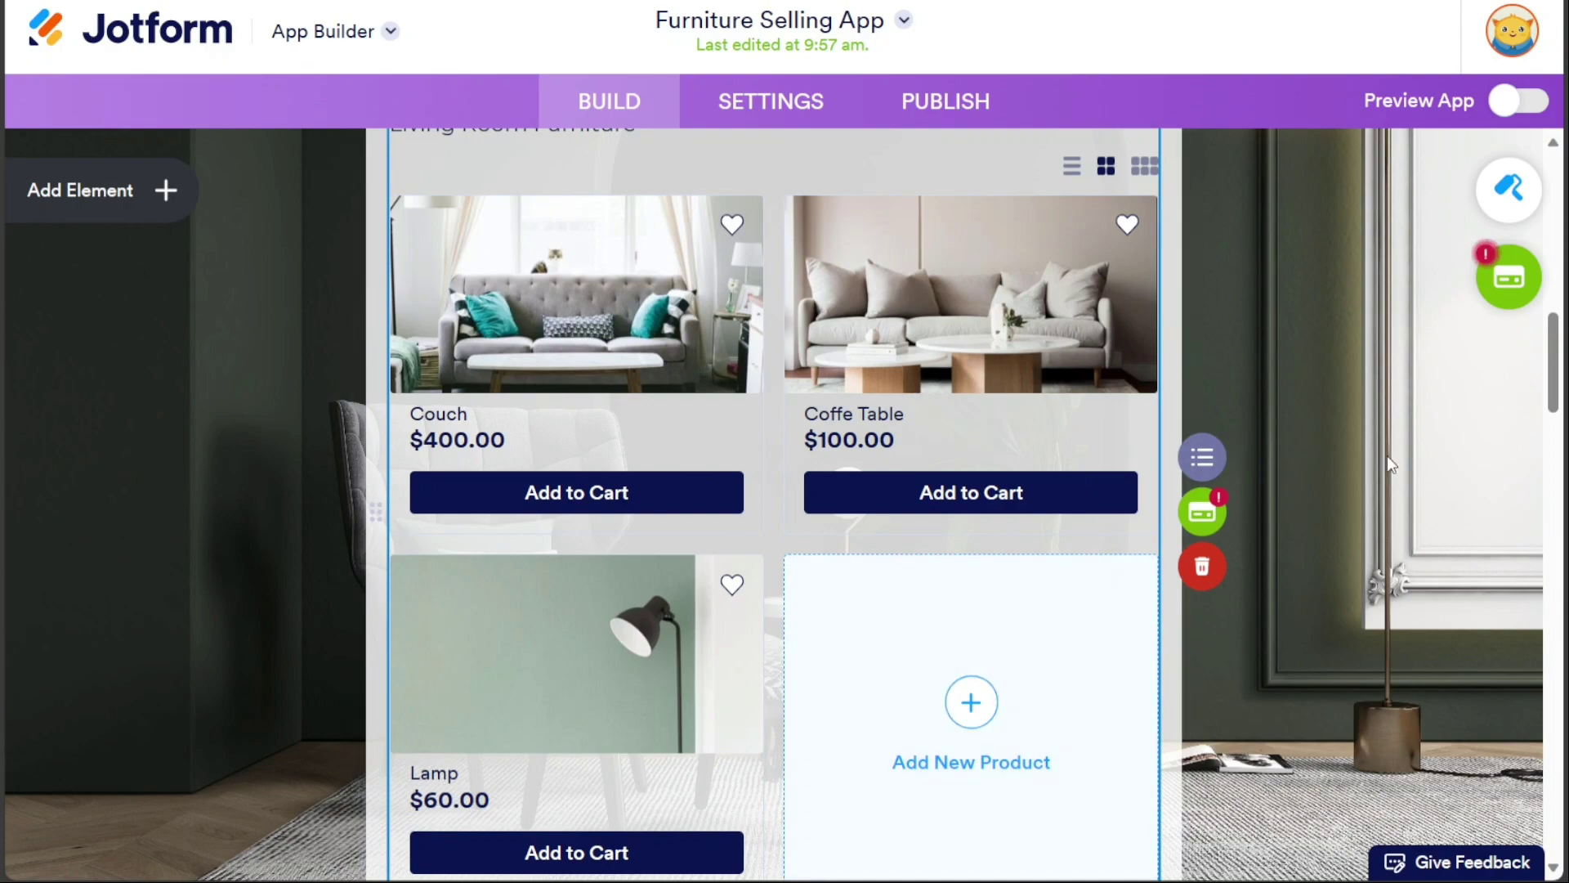
mouse_move(1096, 309)
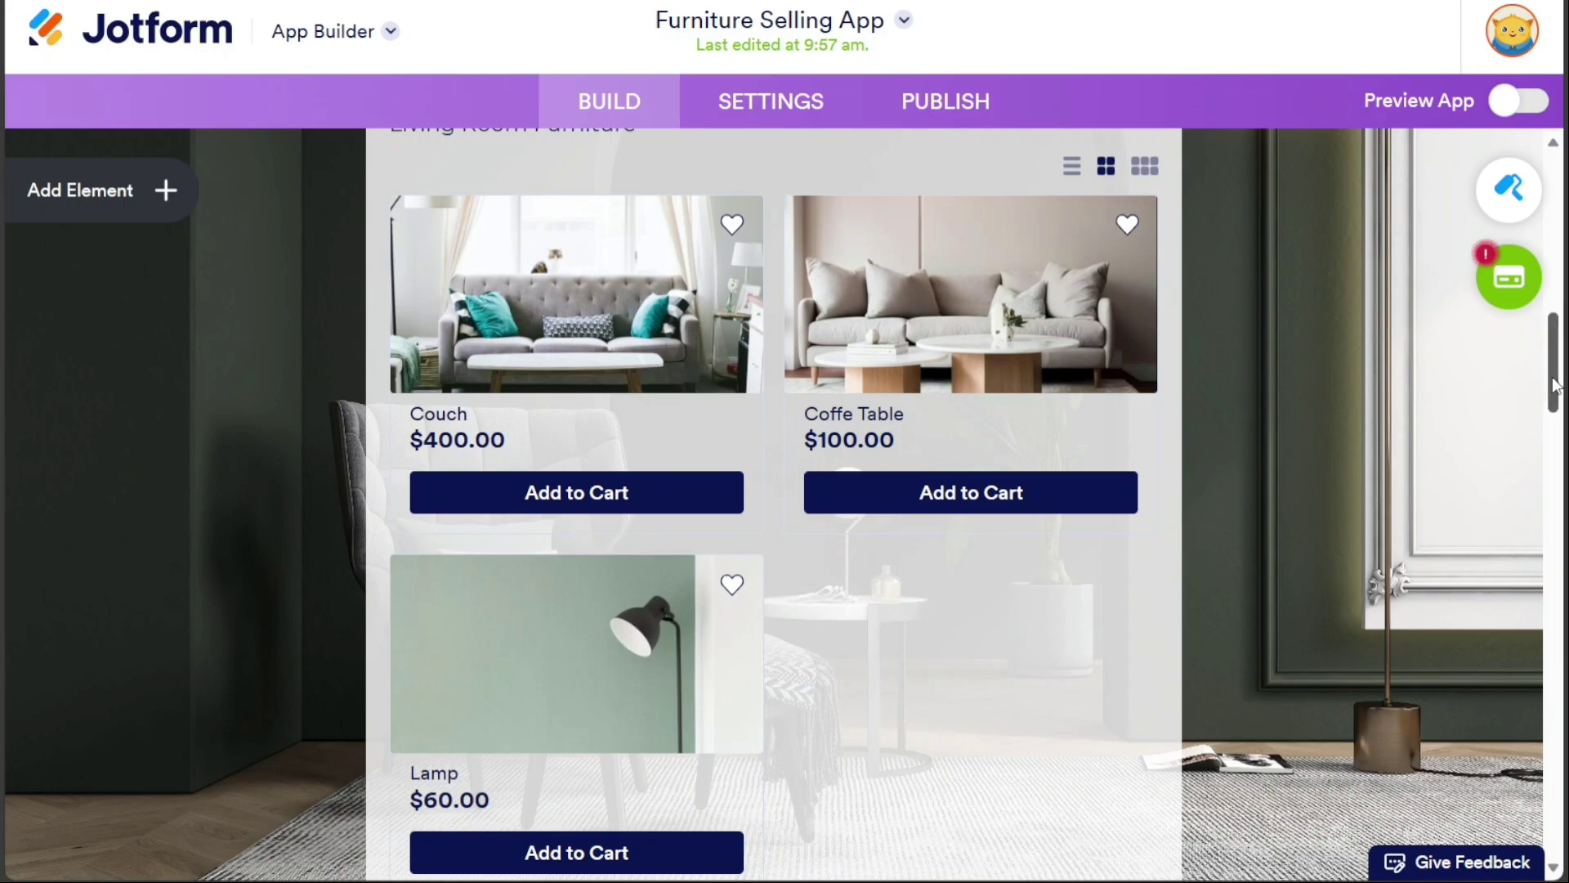
drag(1553, 364, 1555, 228)
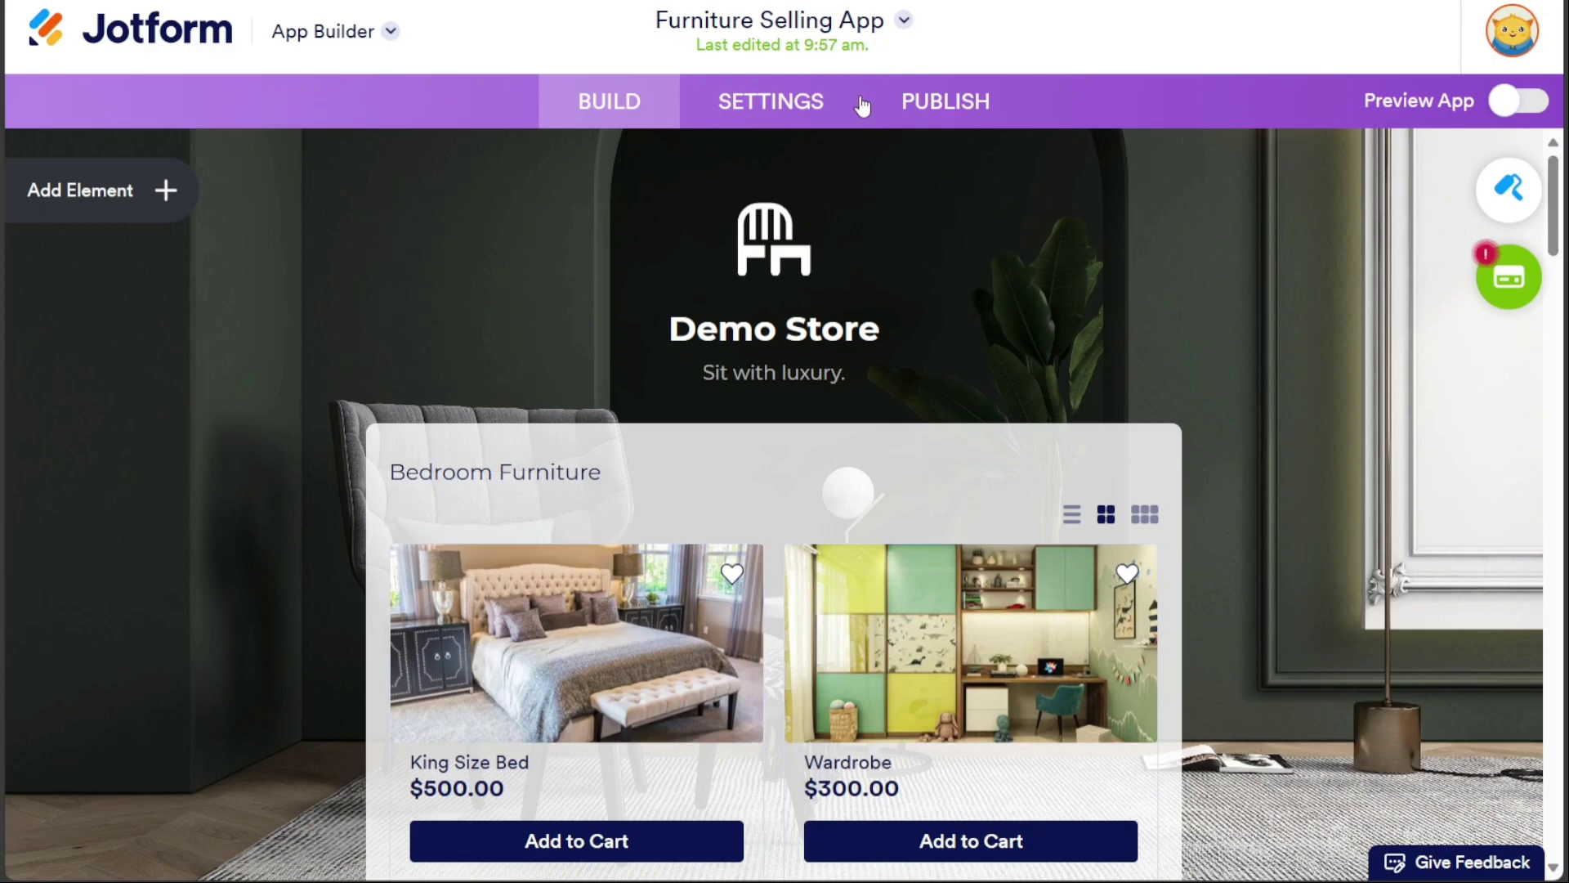
Step: Review the app's general settings, its name and icon settings, and its splash screen settings
click(826, 104)
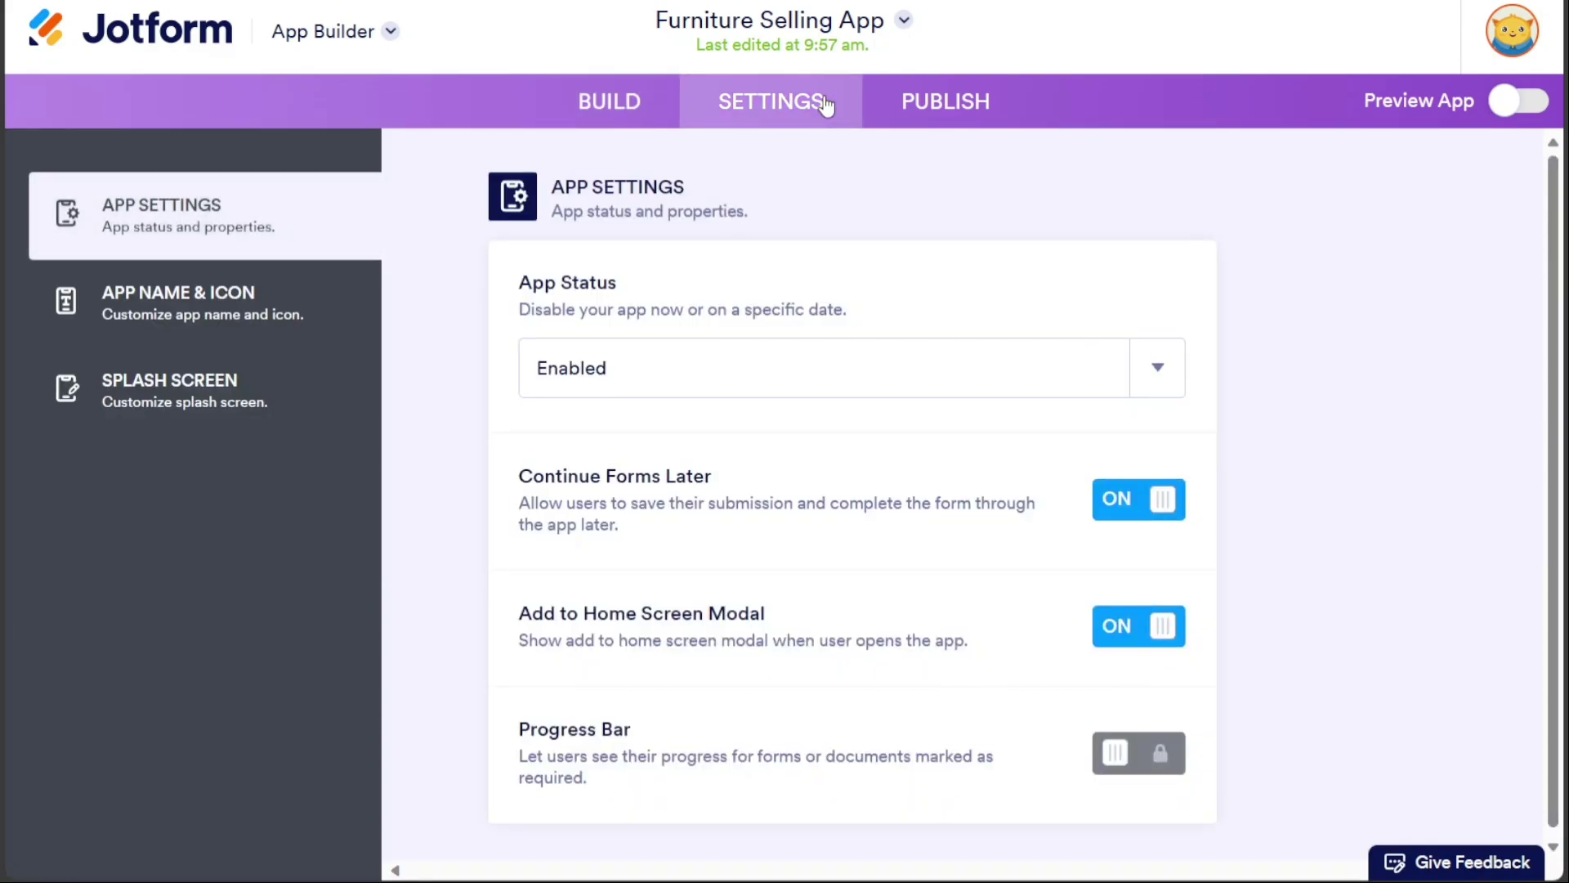
click(325, 307)
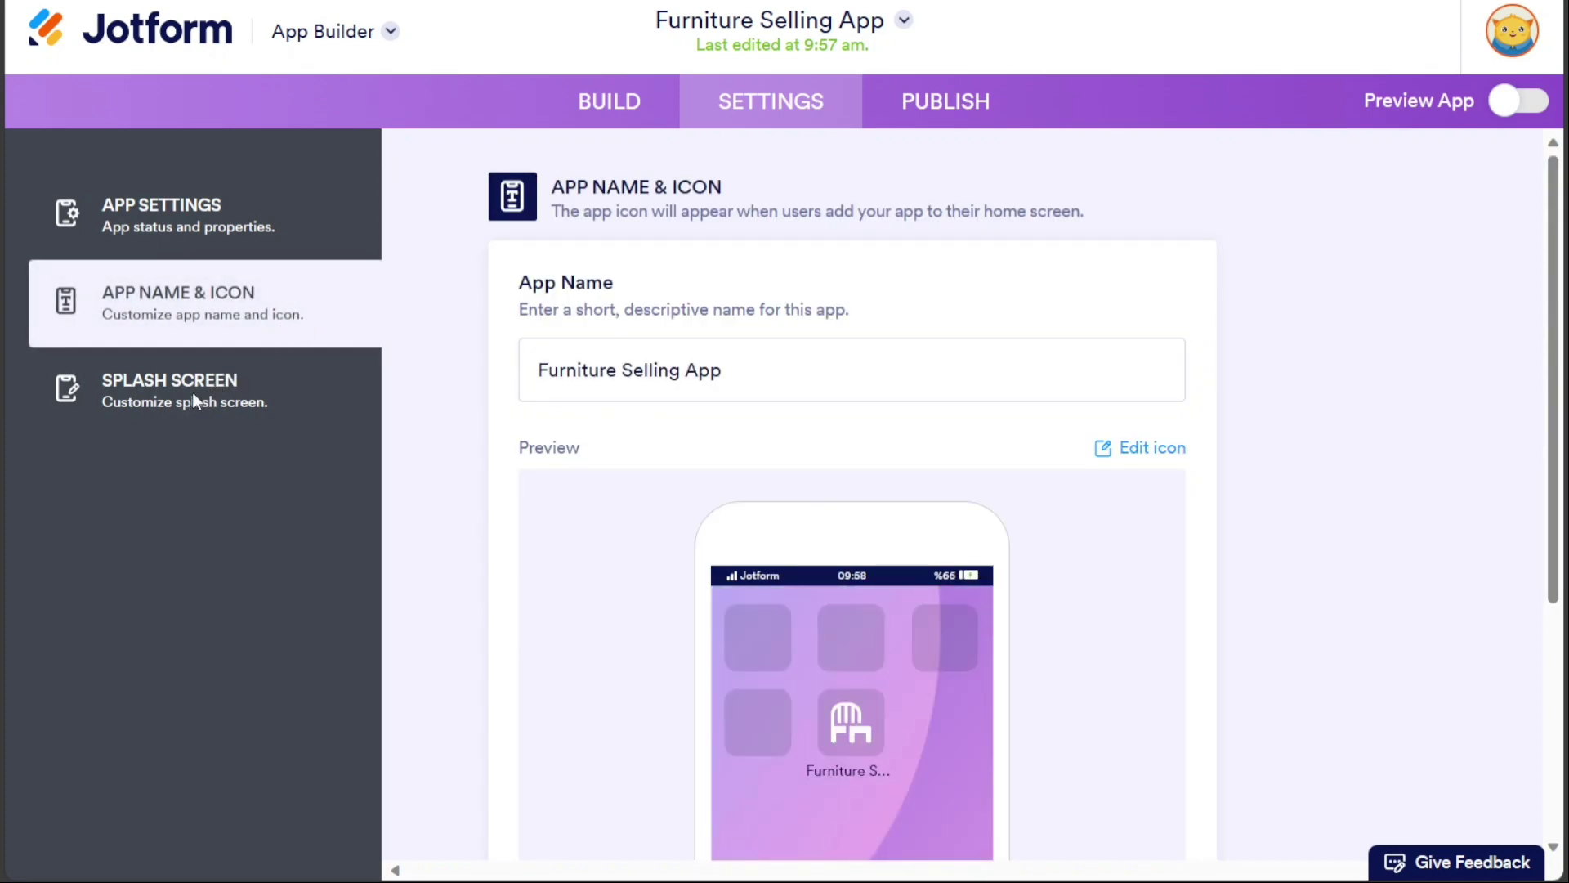
click(195, 402)
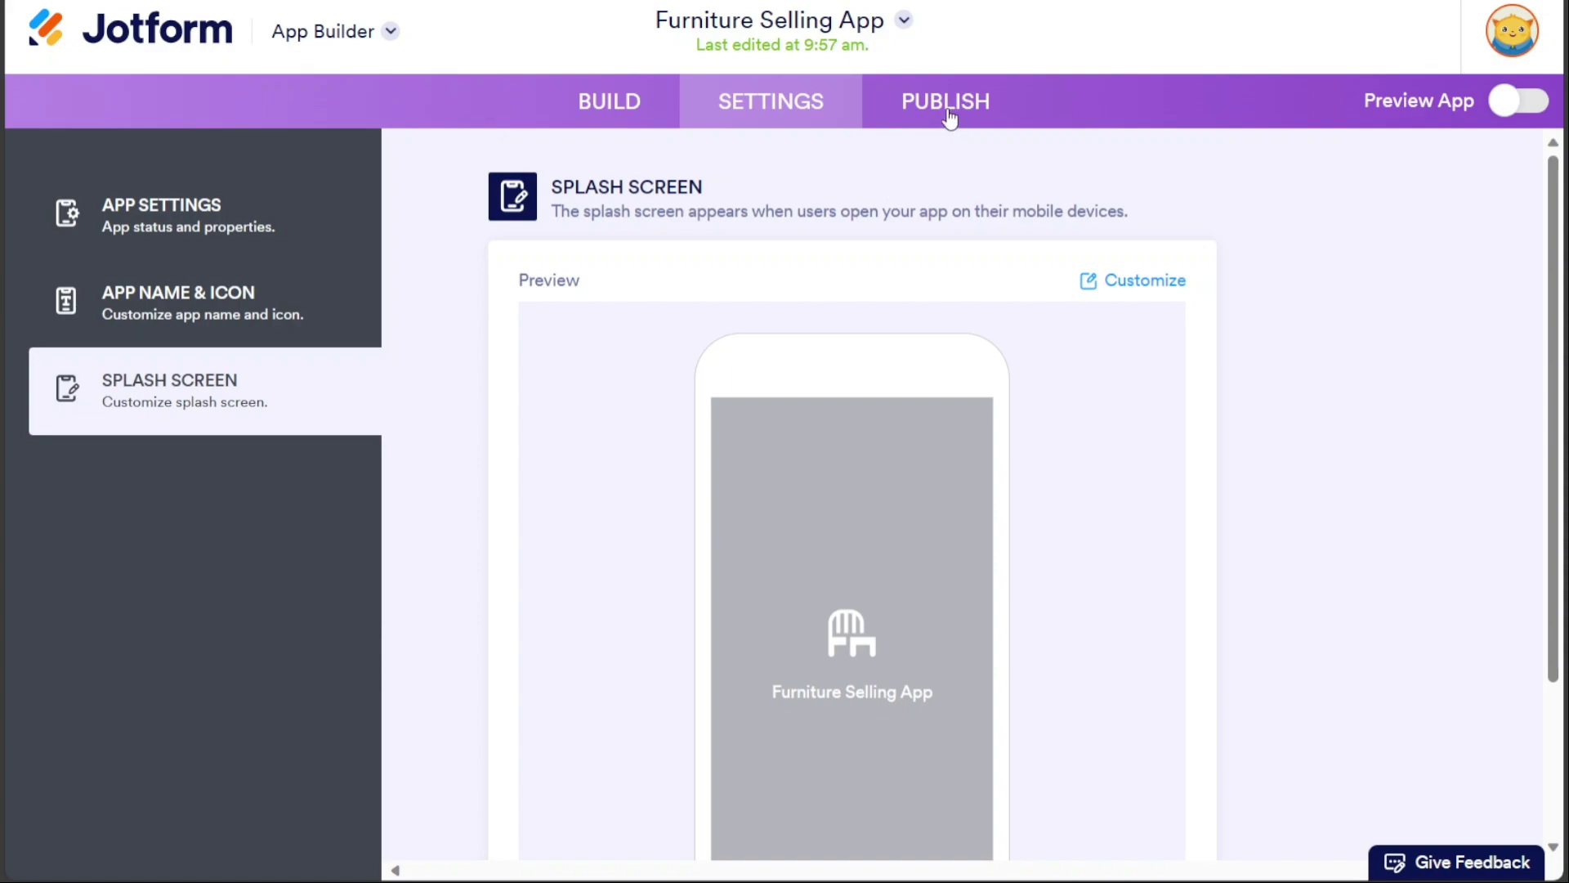
Step: Check the embed publishing option and copy the app's link from the quick share options
click(948, 116)
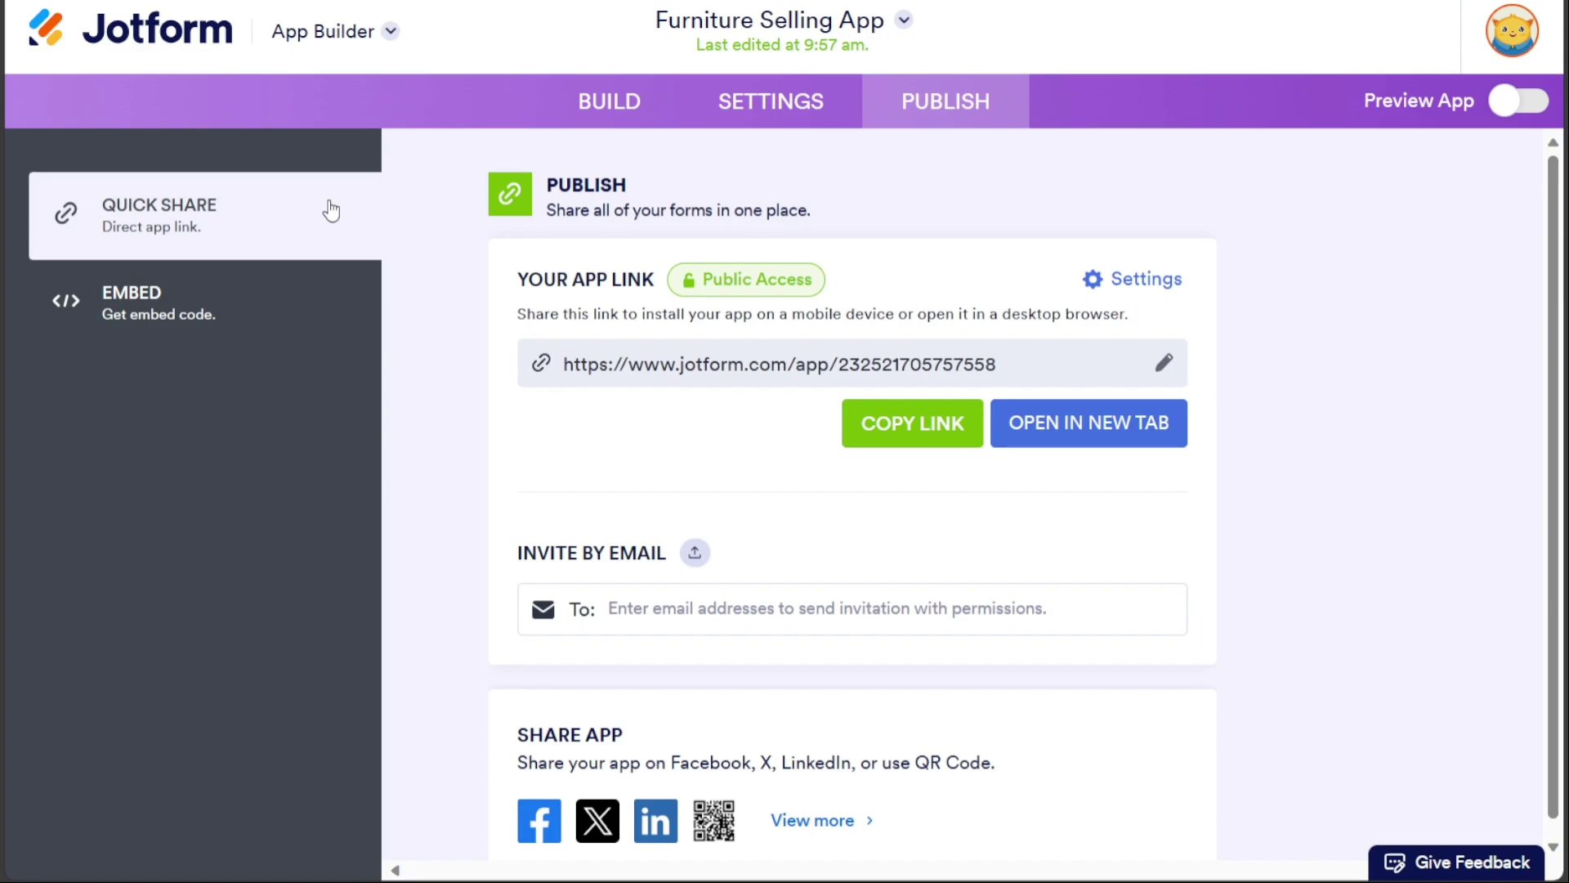
click(193, 311)
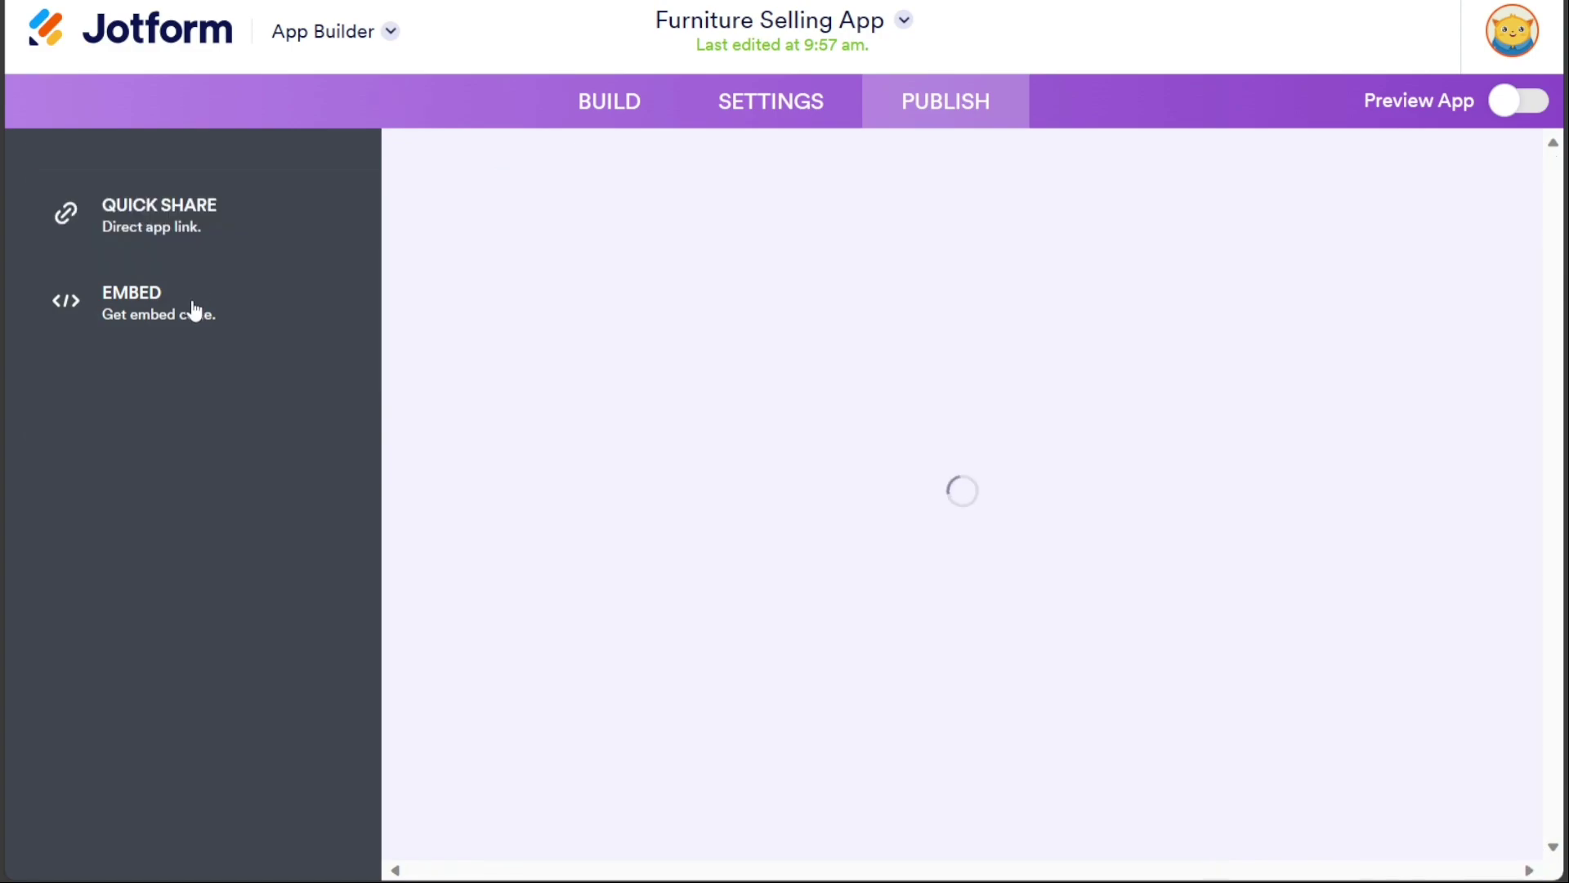
click(255, 230)
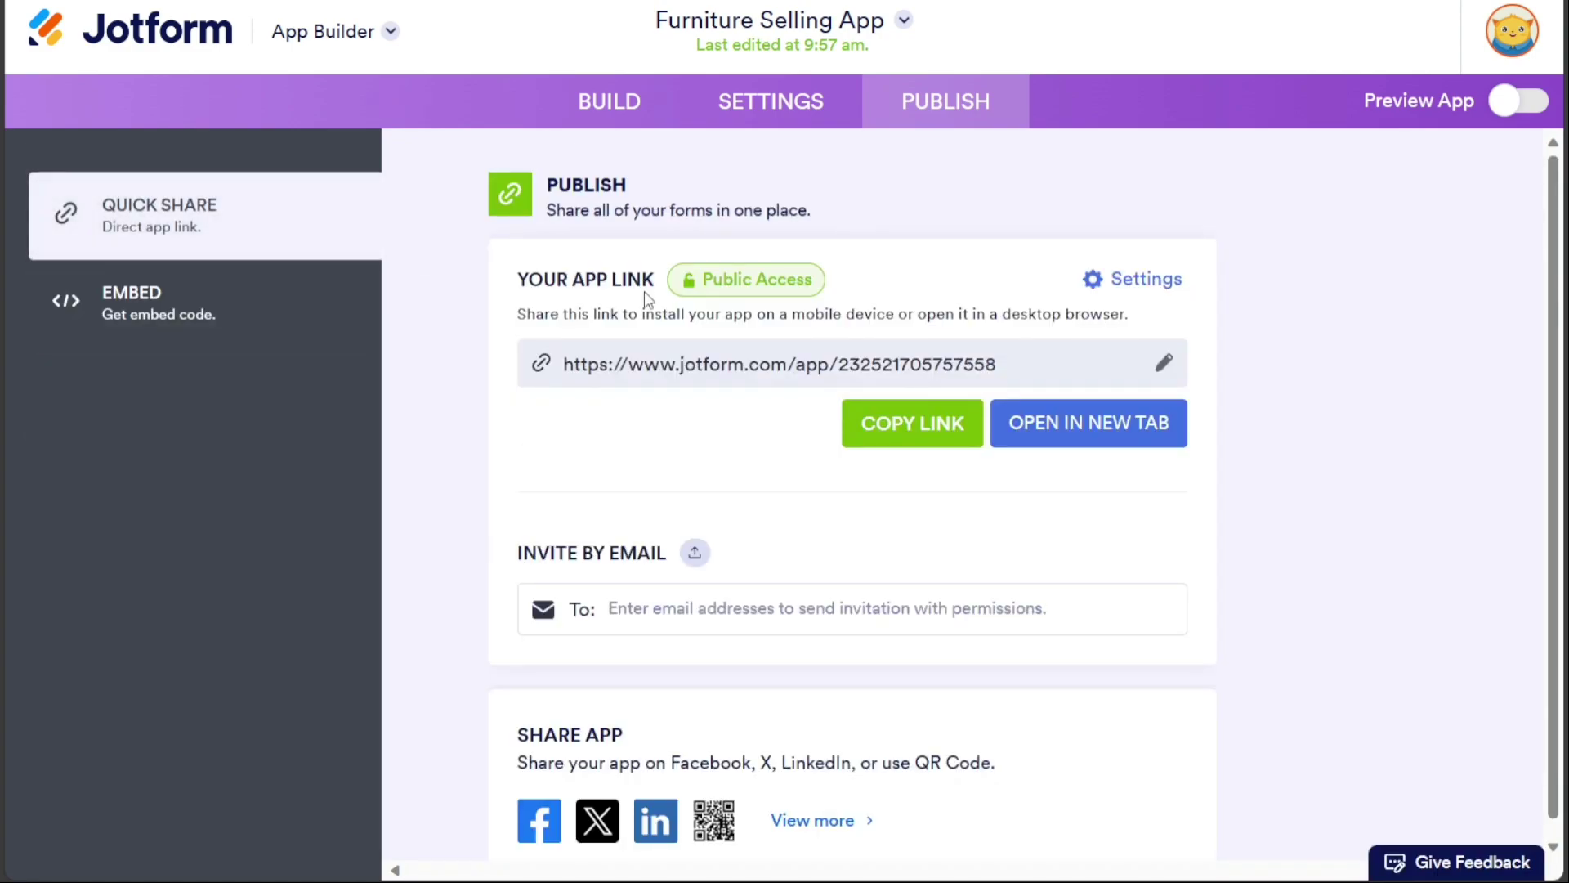
click(920, 419)
Step: View the app's QR code among the sharing options and return to the quick share overview
click(829, 826)
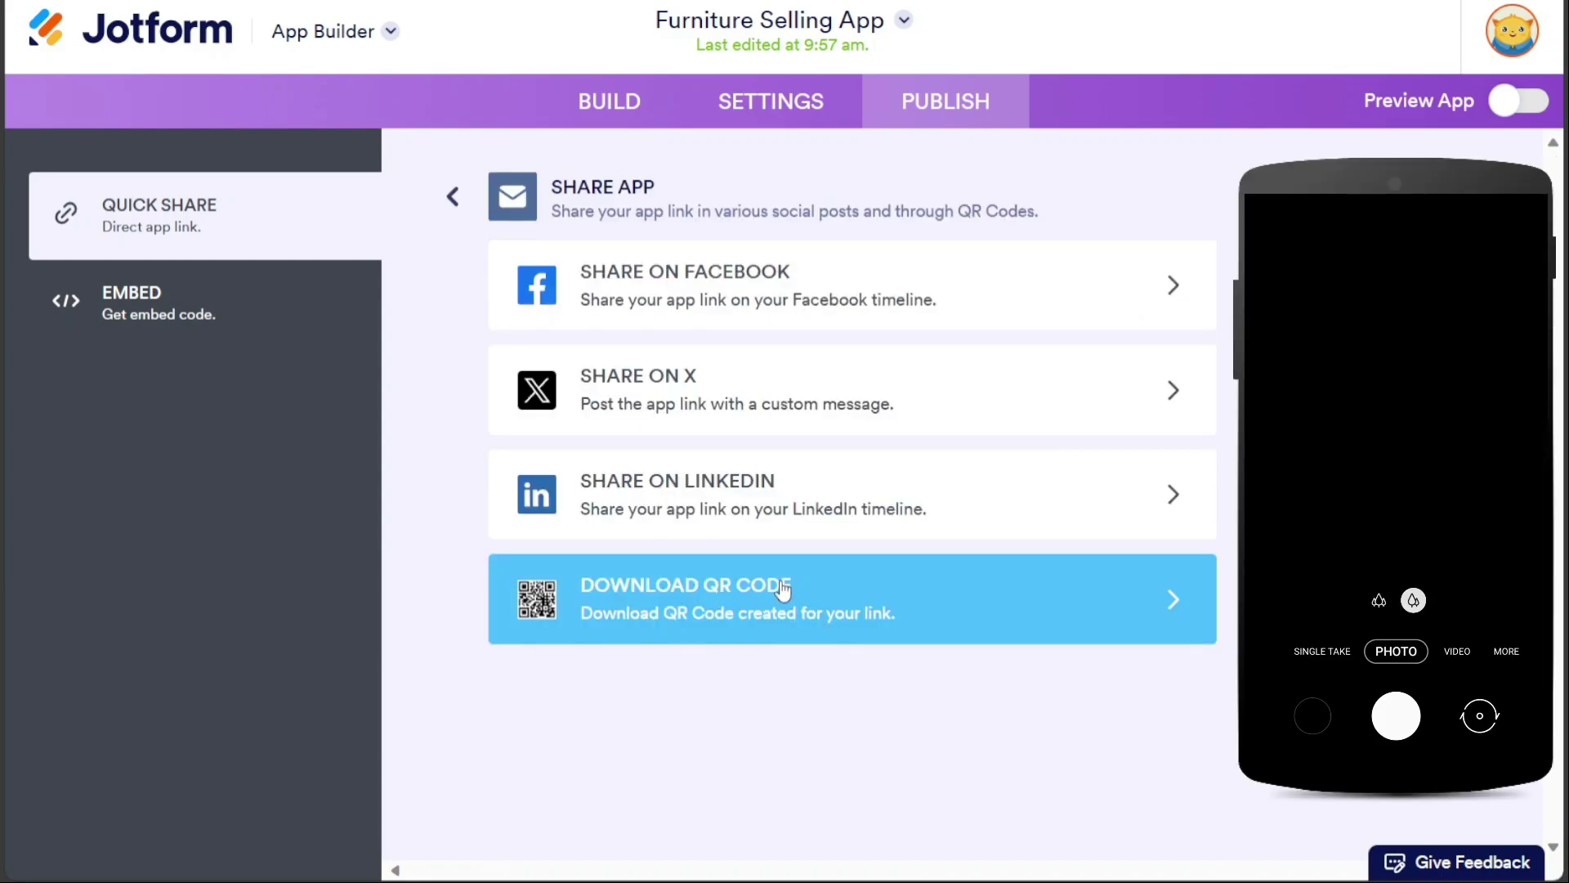
click(785, 595)
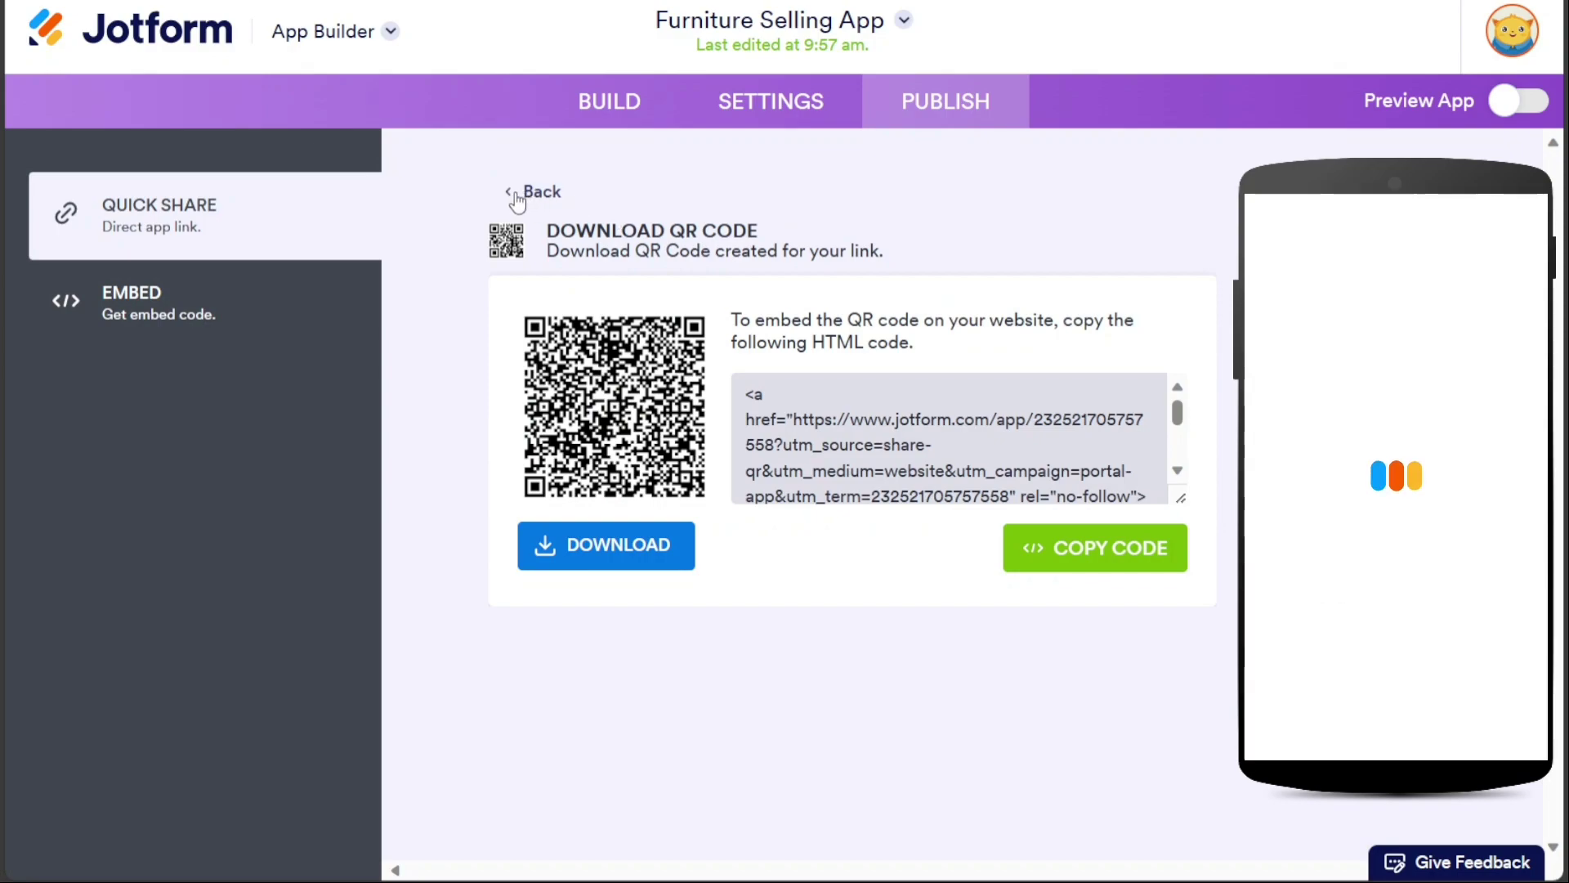
click(520, 196)
click(452, 201)
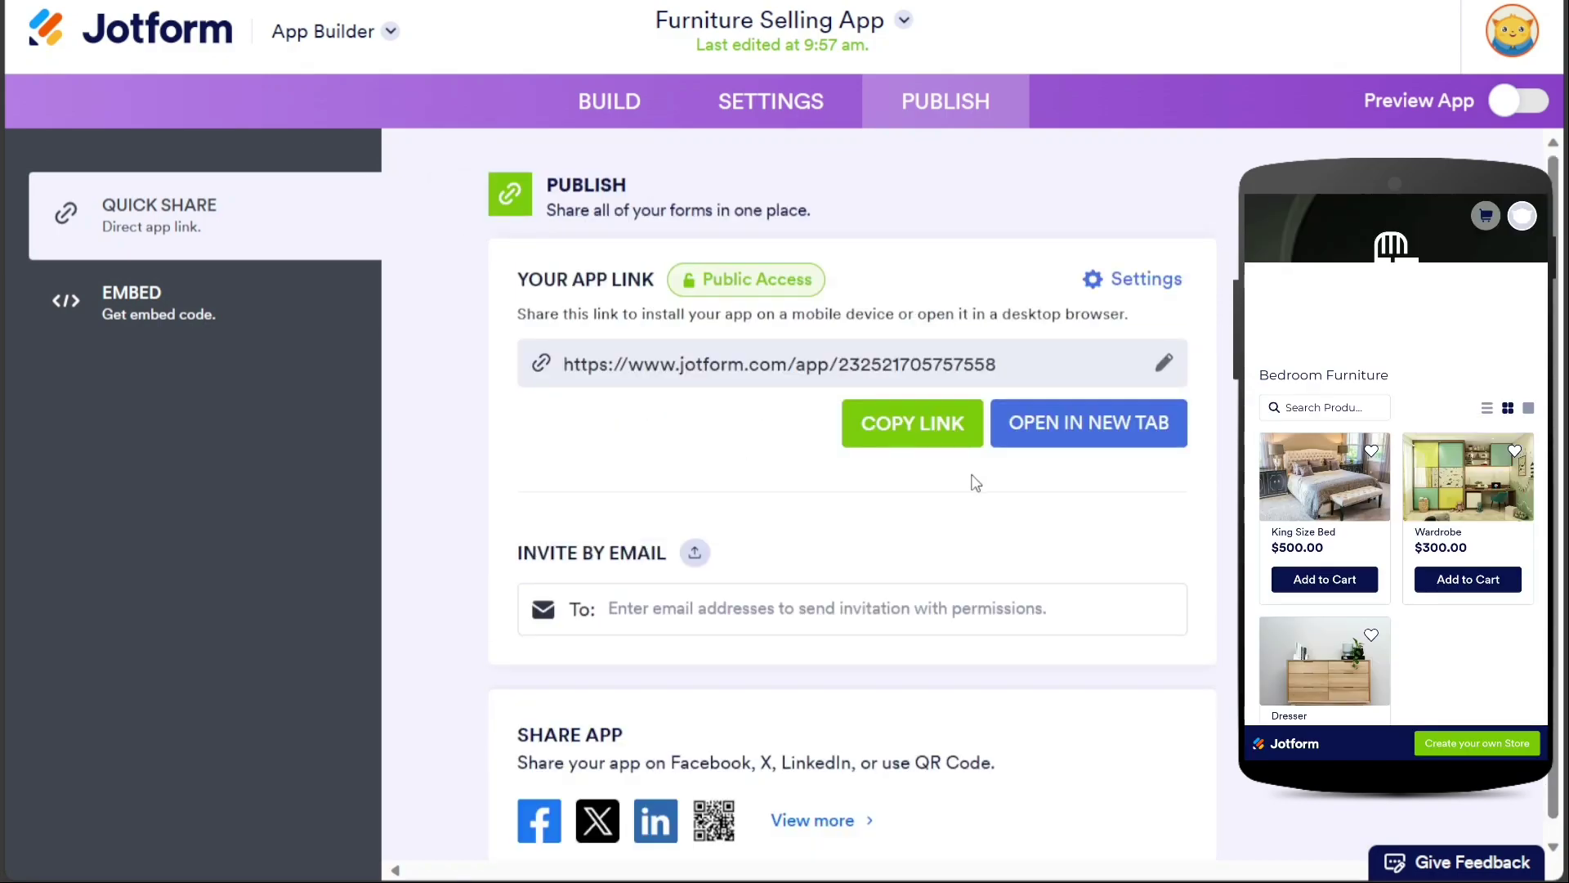
Step: Open the published app in a new tab, add the Wardrobe to the cart and mark the King Size Bed as a favorite
click(1096, 448)
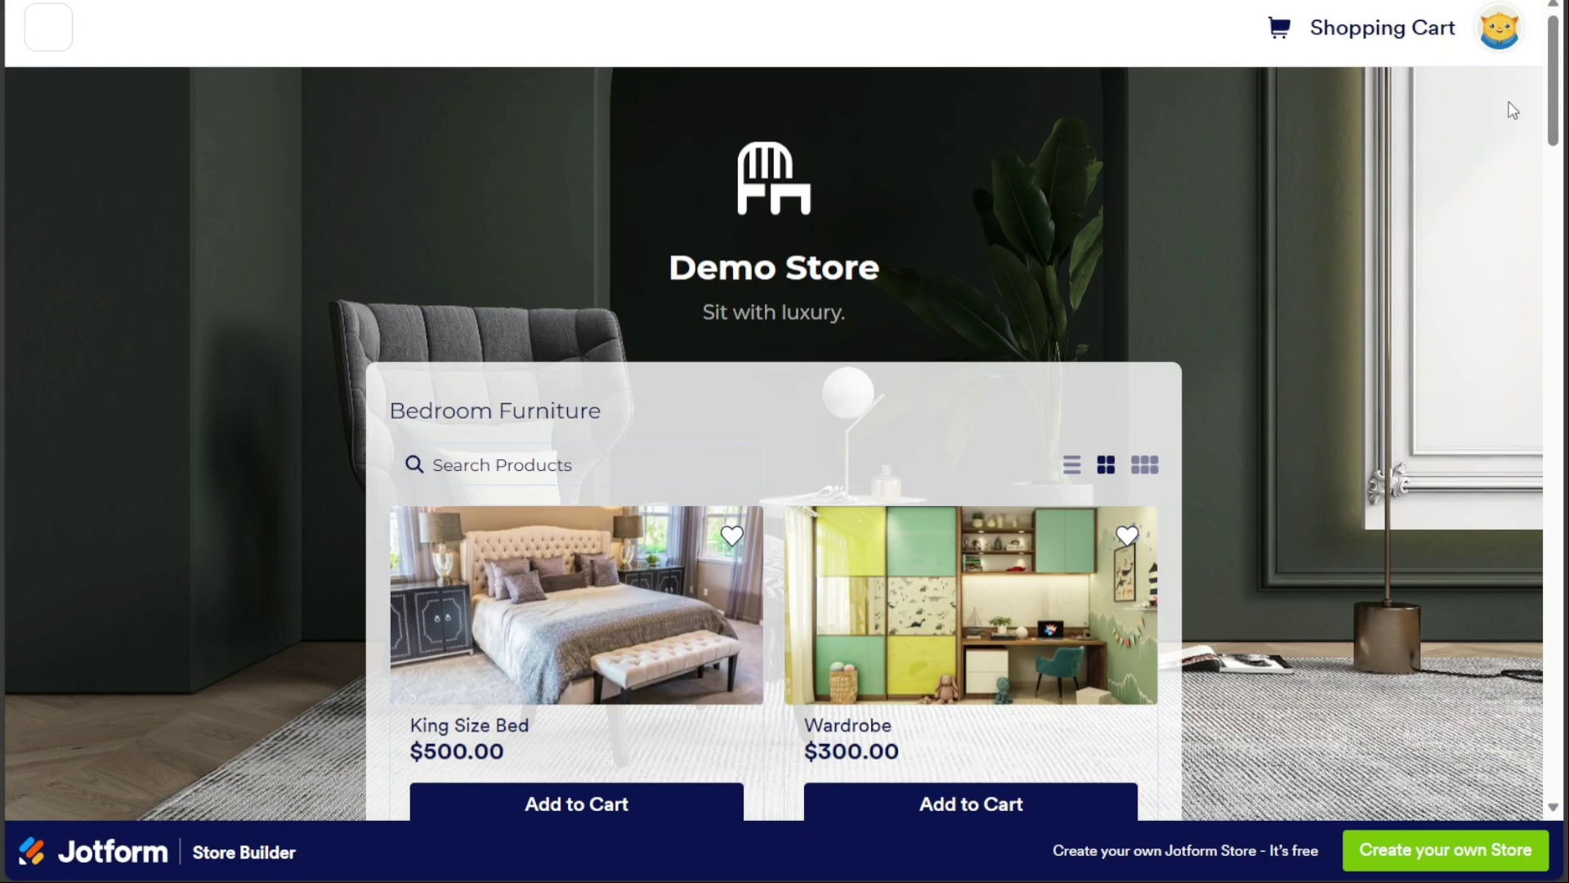
drag(1555, 113, 1554, 159)
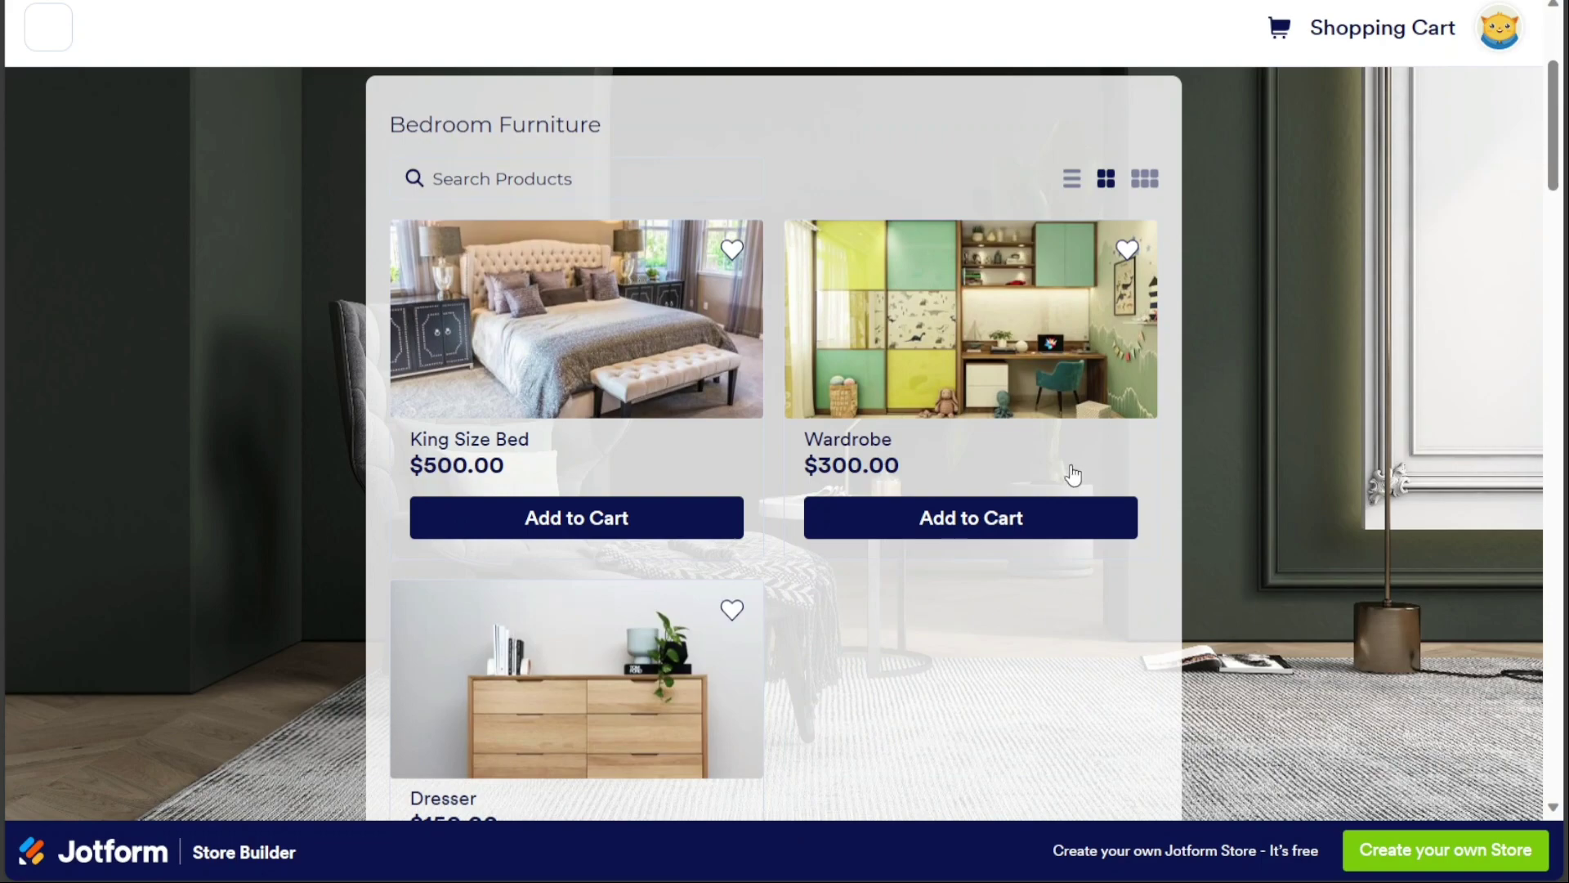
click(994, 520)
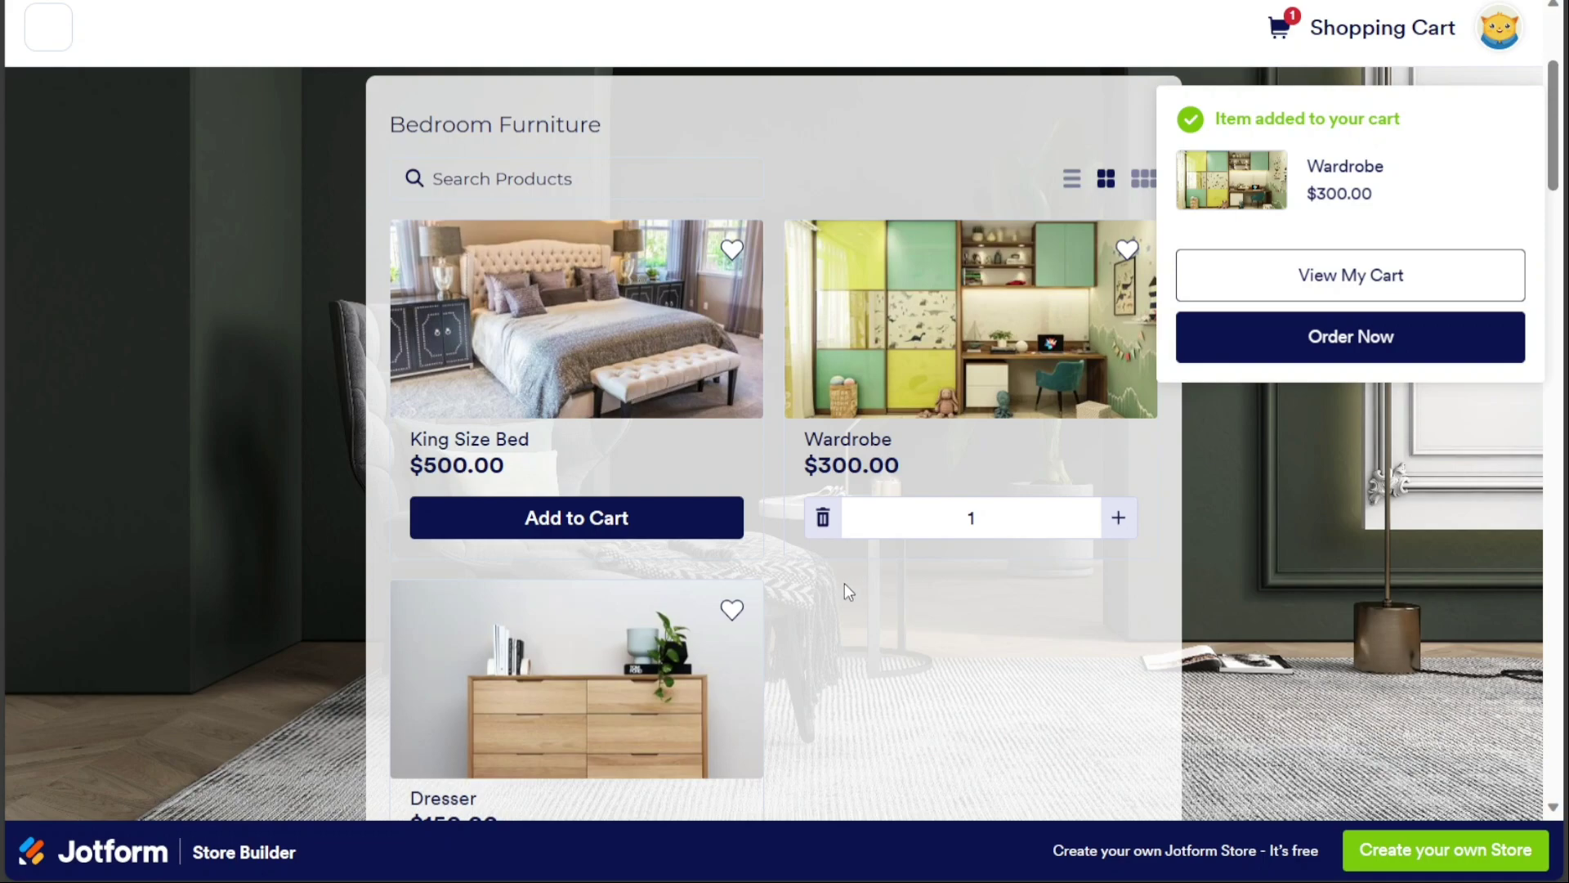
click(733, 251)
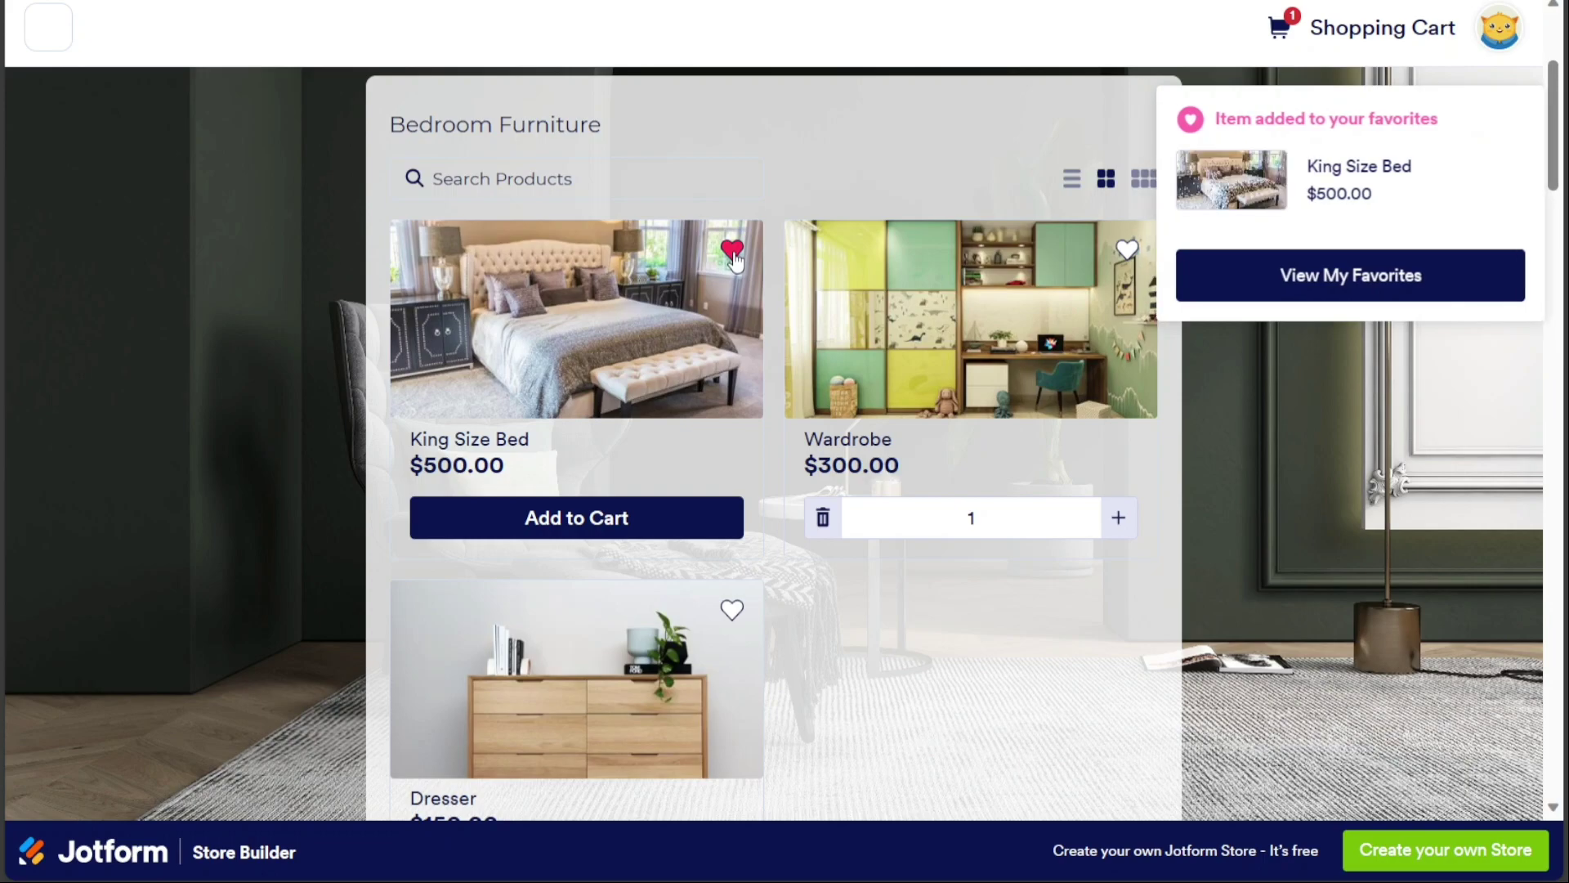
Step: Check the favorites in the shopping cart and increase the Wardrobe's quantity by one in the order summary
click(1346, 48)
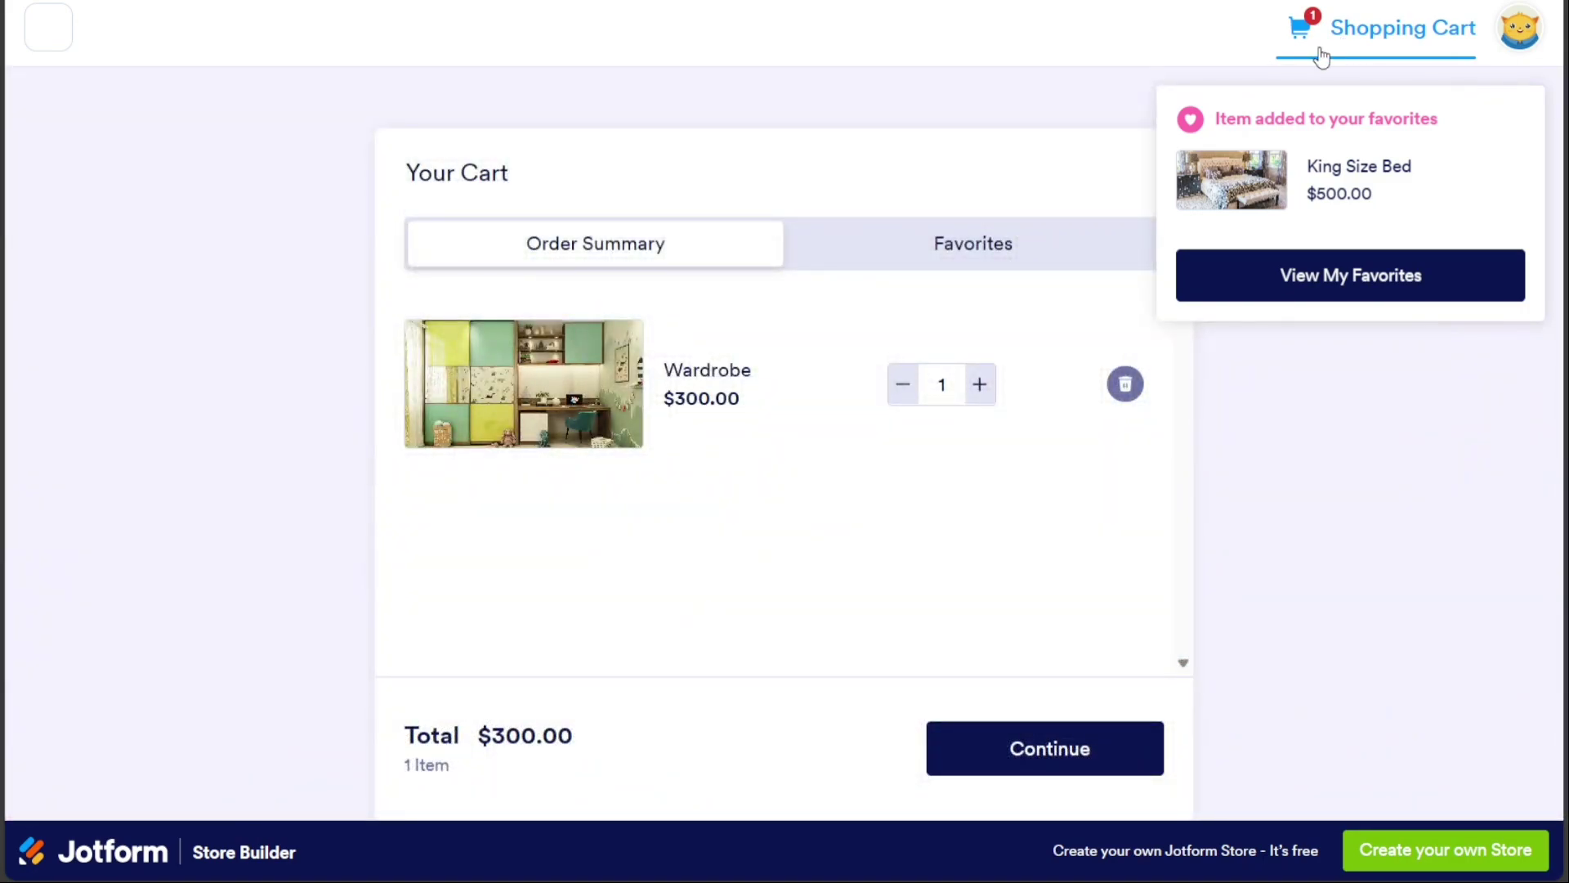
click(934, 263)
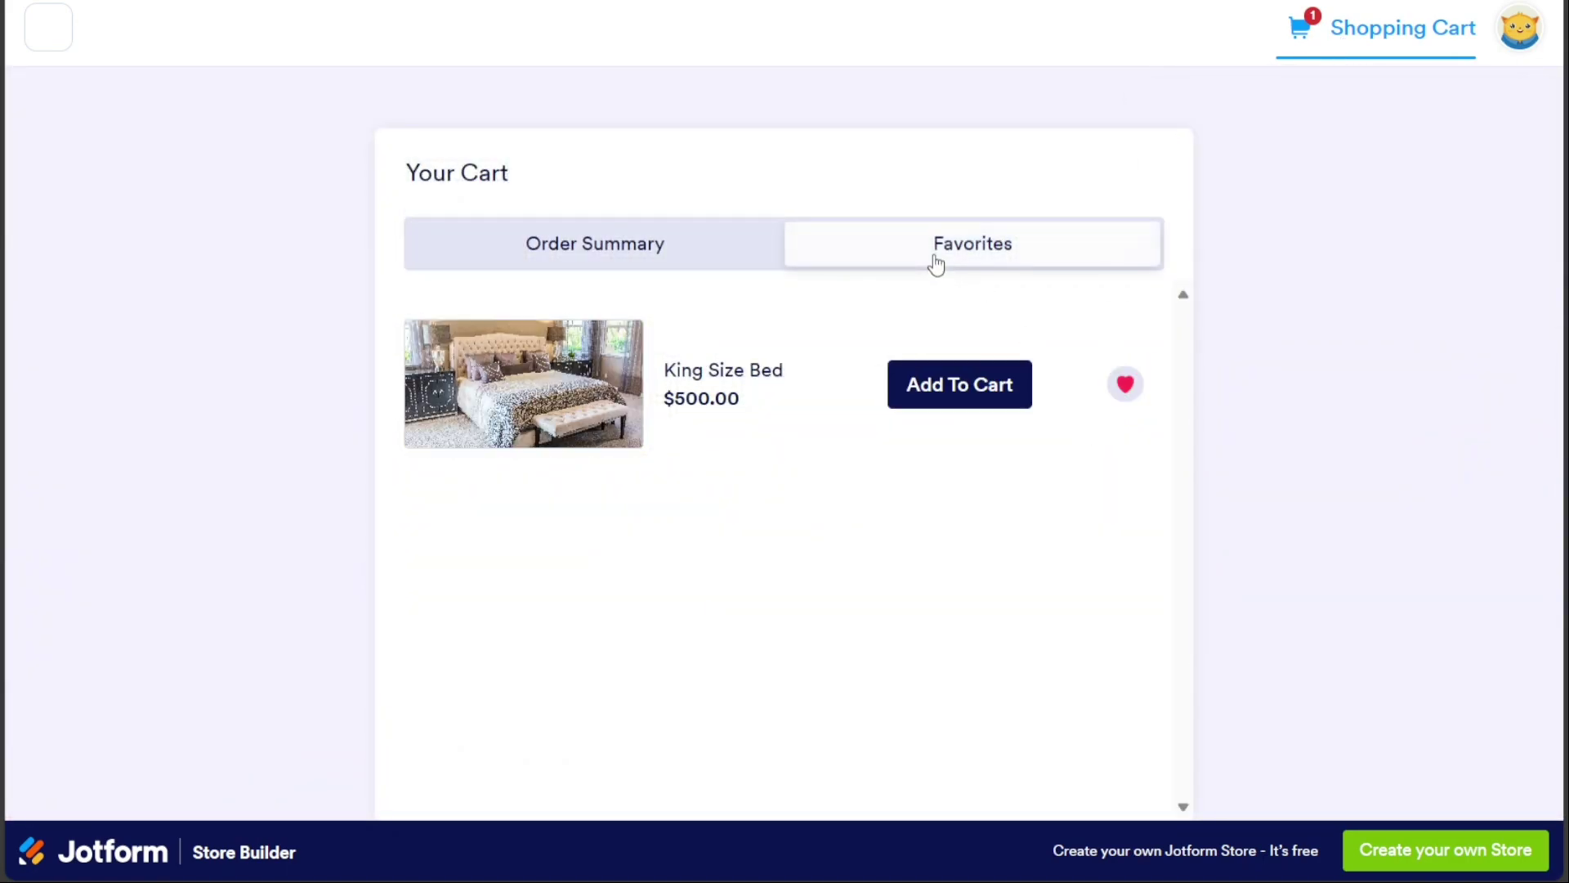
click(701, 262)
click(980, 386)
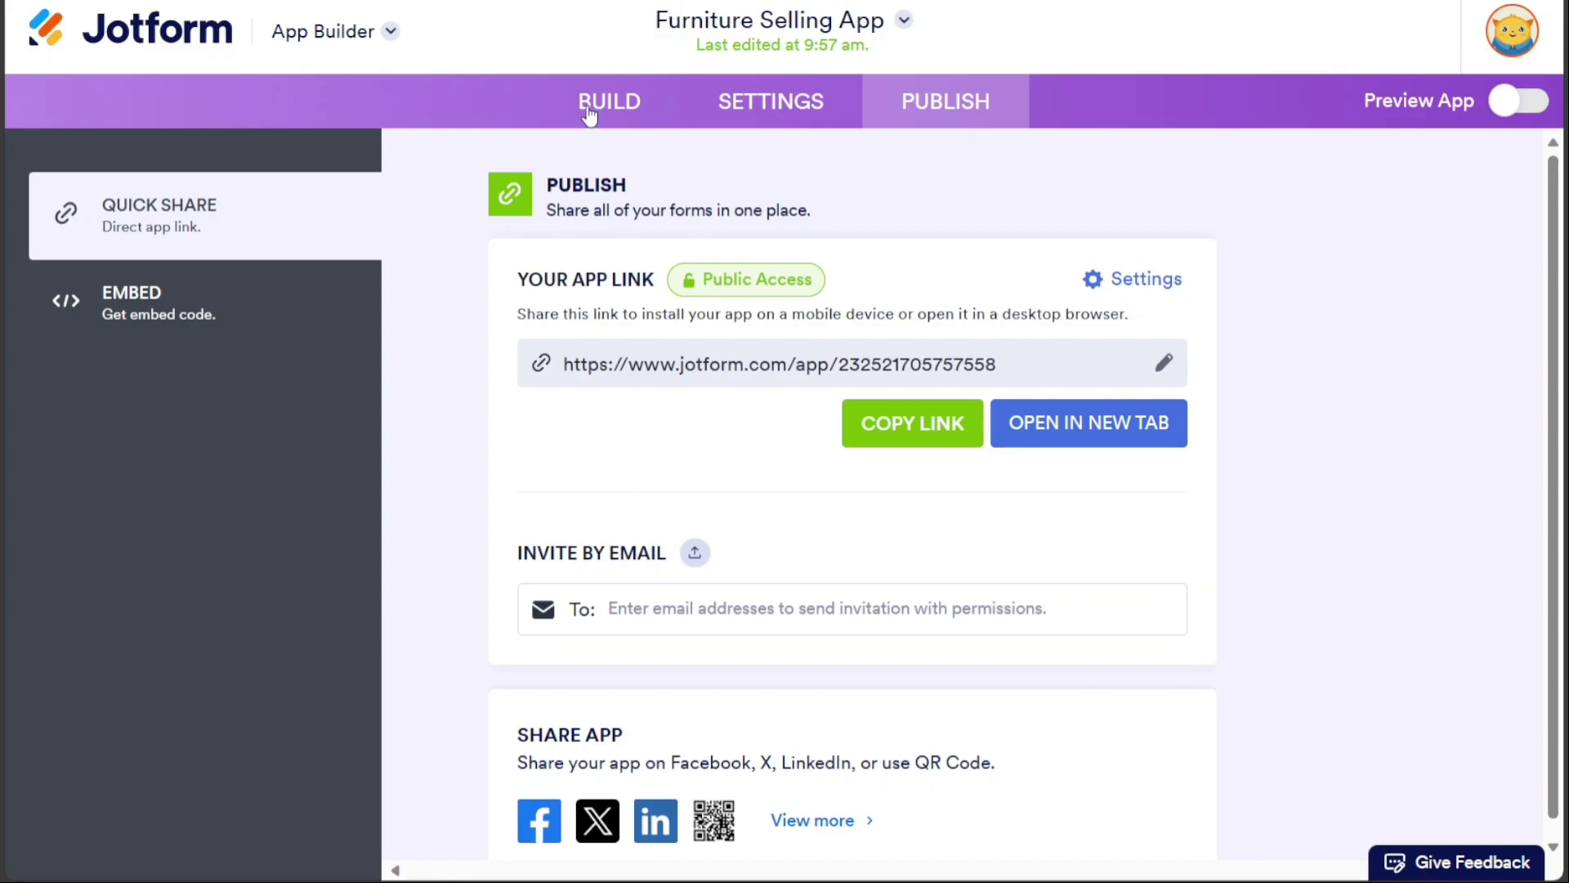
Step: Switch back to the Jotform App Builder and return to the app's build page
click(588, 115)
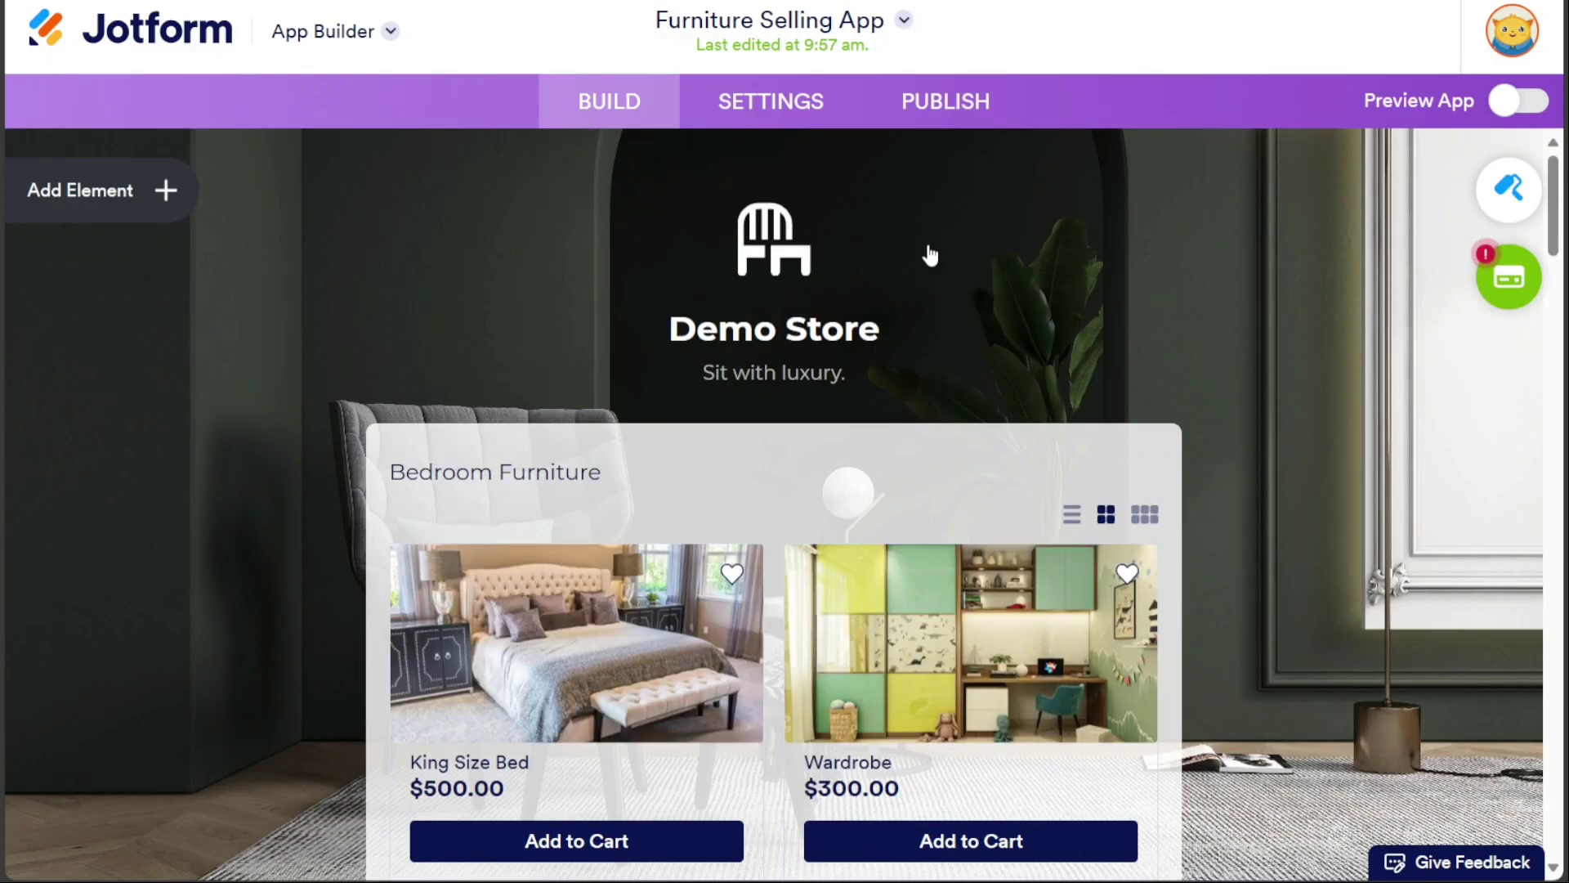